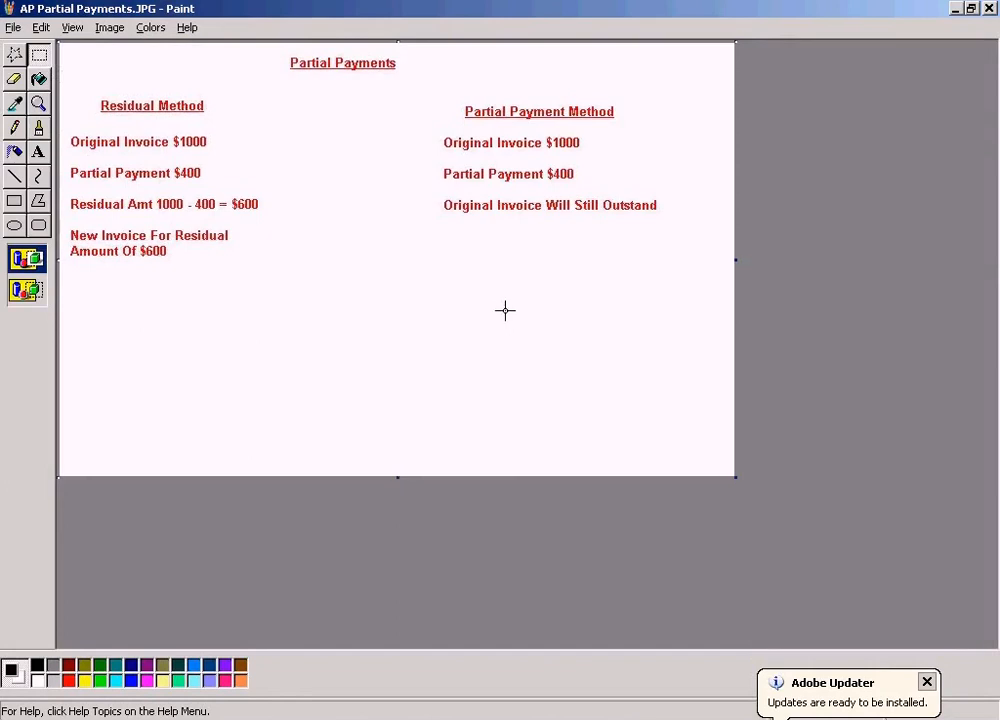
- Review the Partial Payment Method notes on the $1000 invoice, the $400 payment and the outstanding invoice, dismissing the updater notification
drag(433, 128, 613, 155)
drag(426, 162, 618, 189)
click(545, 208)
drag(434, 192, 690, 218)
click(927, 682)
click(686, 414)
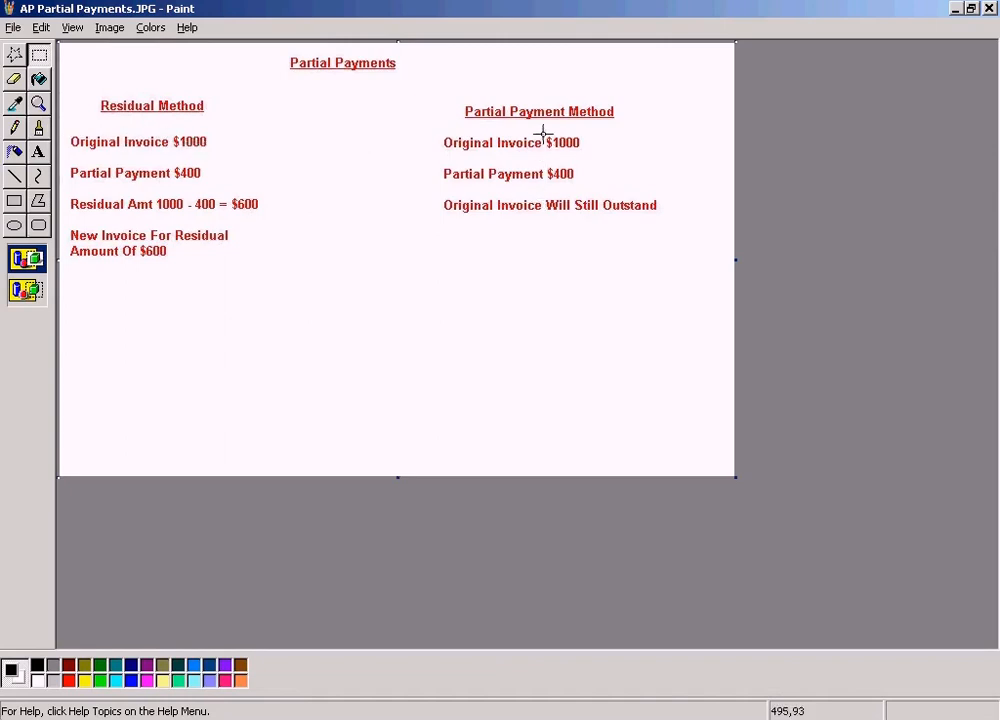
drag(420, 123, 595, 159)
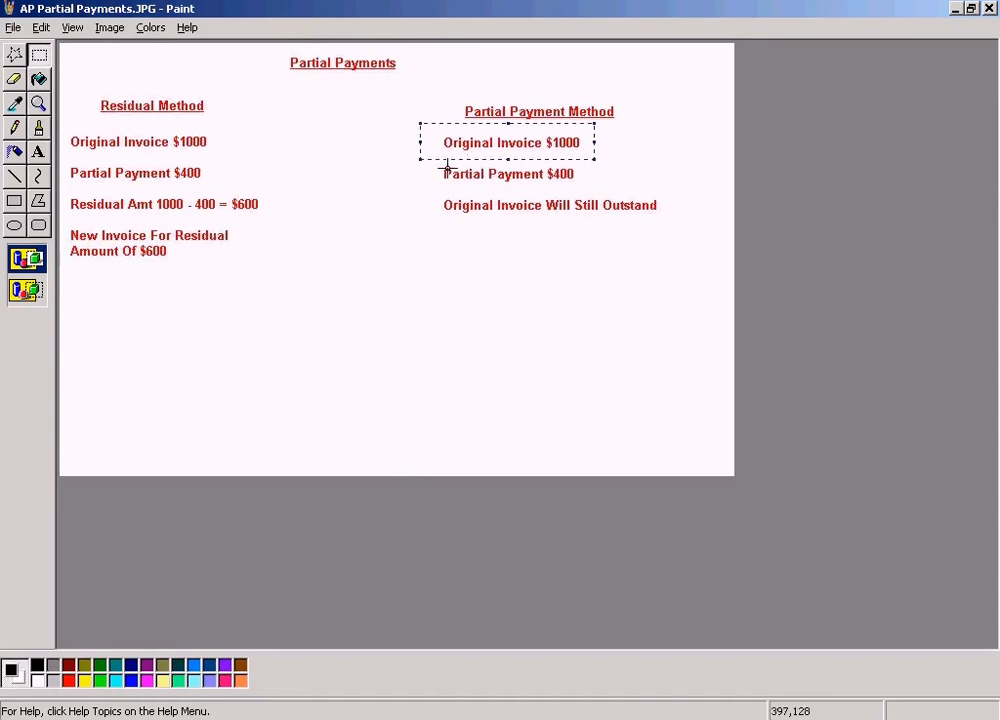
drag(436, 162, 600, 194)
click(566, 278)
- Switch to the SAP Post Outgoing Payments session, exit to the Easy Access screen and start vendor invoice entry with transaction FB60
click(398, 716)
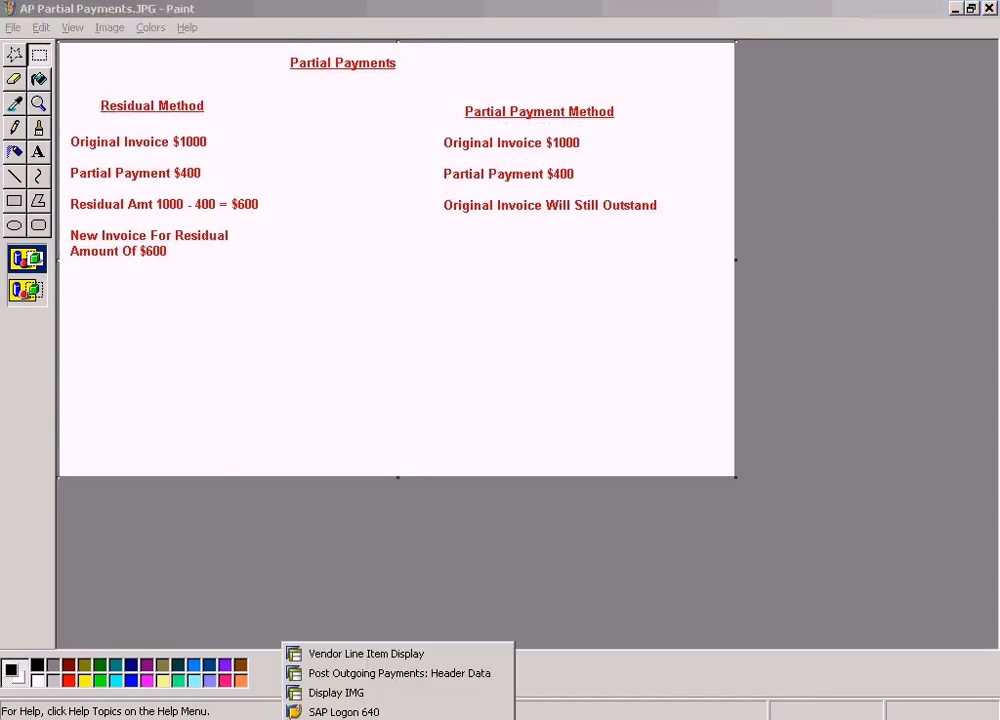
click(378, 673)
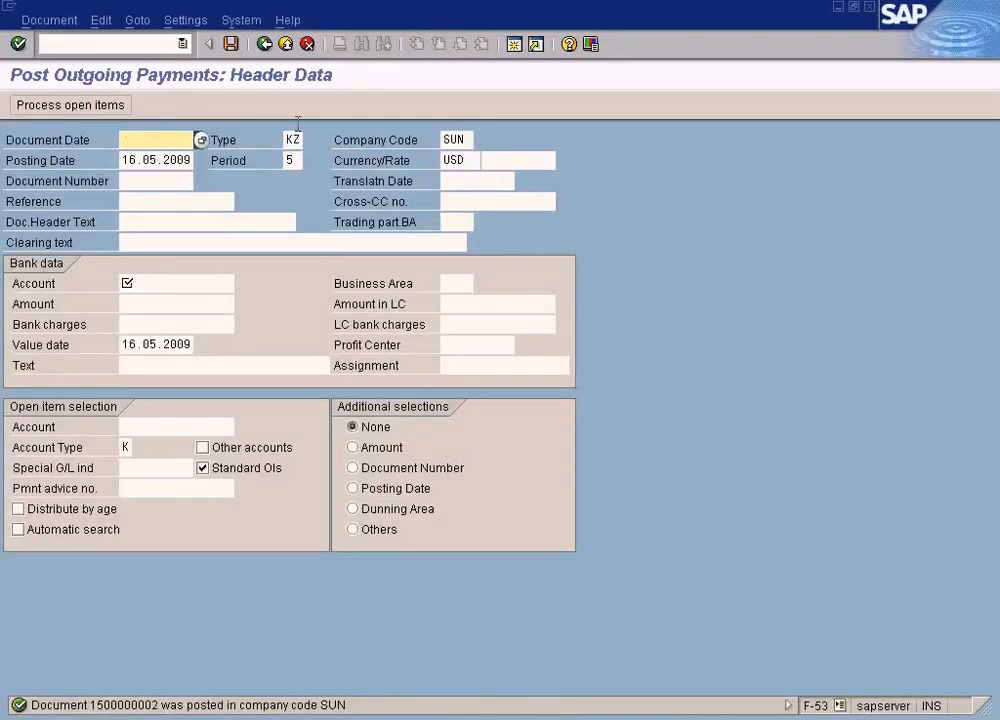
click(288, 44)
click(263, 370)
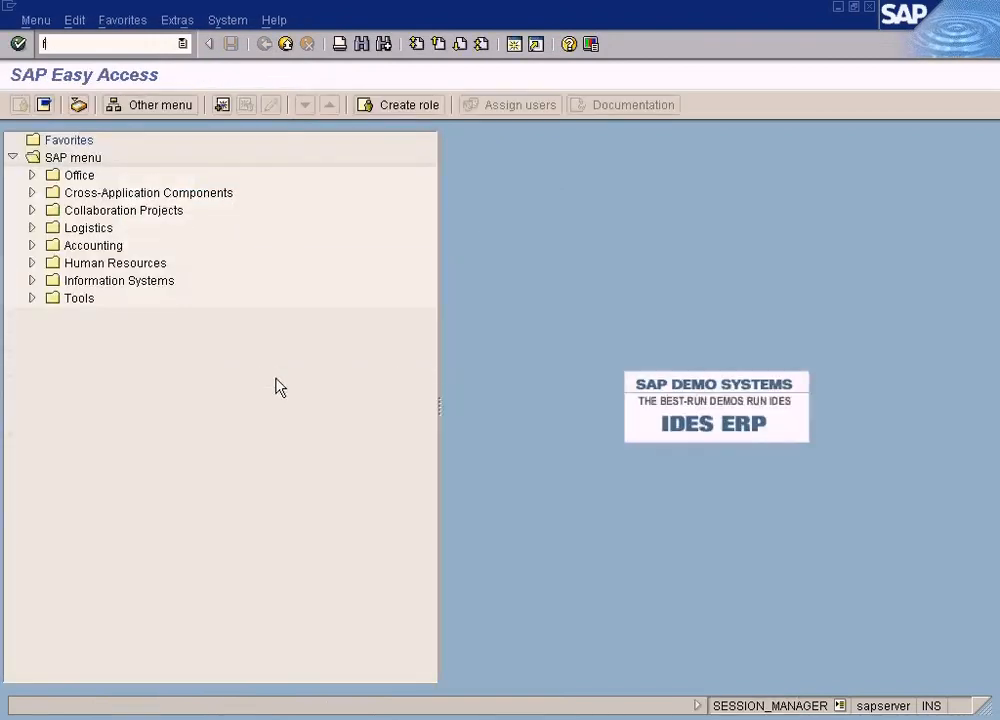
key(Return)
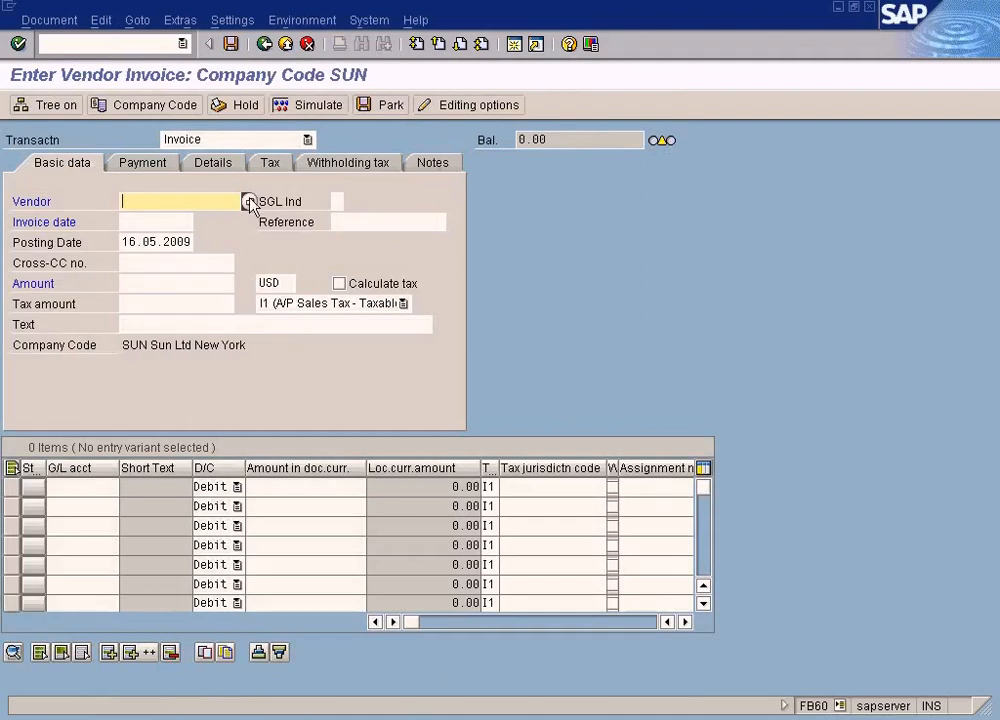
- Choose Vendor A for the invoice and set the invoice date to 16.05.2009
click(249, 201)
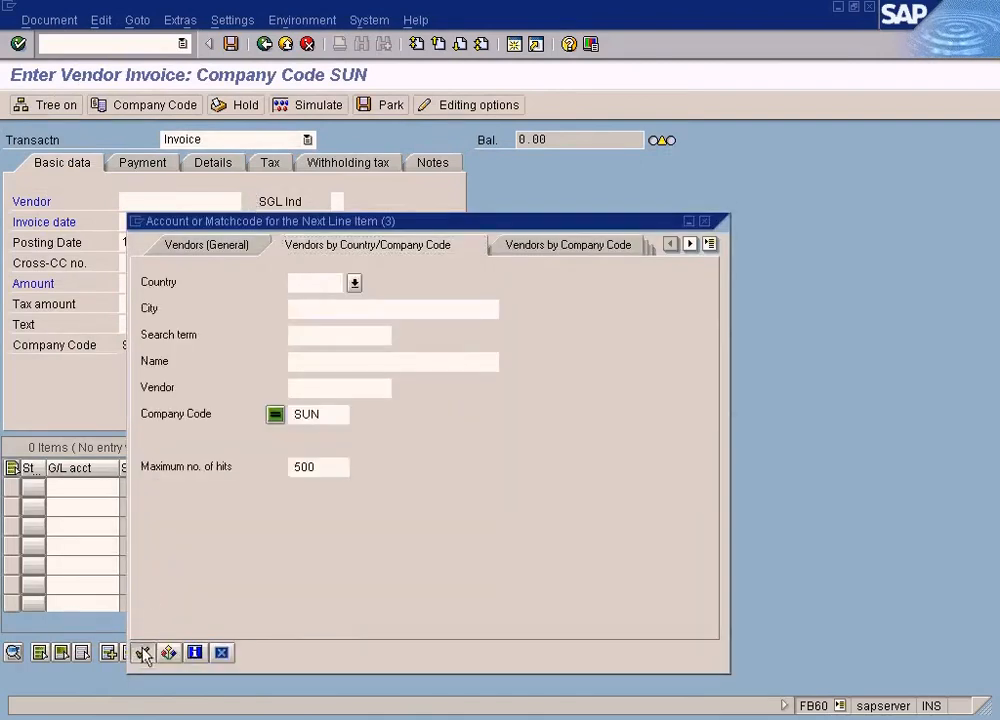
click(142, 652)
double_click(213, 200)
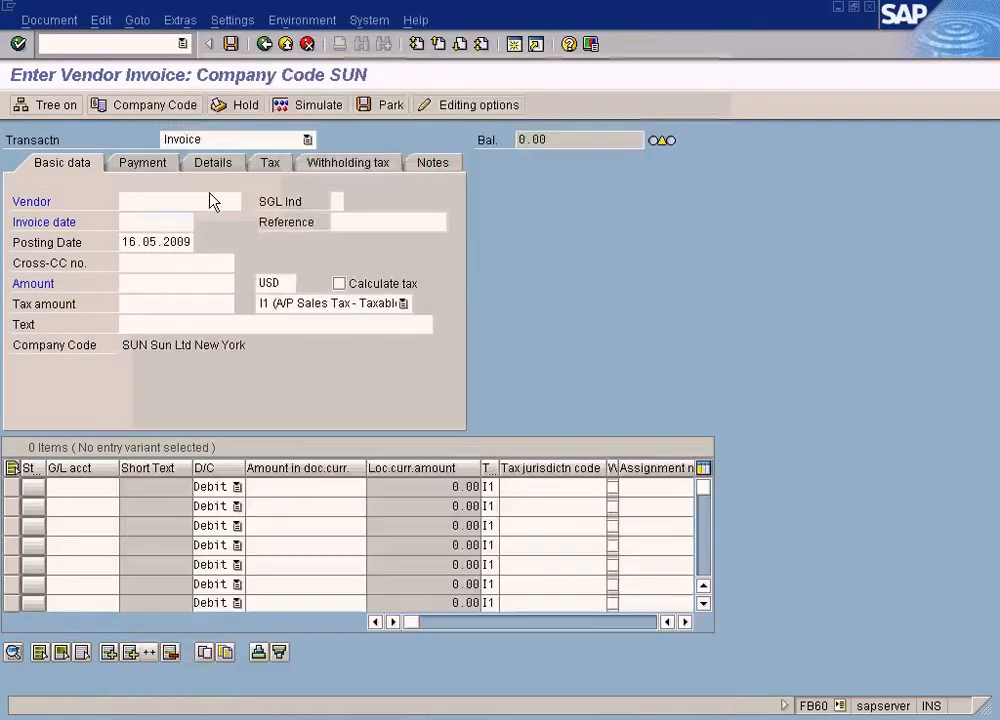
click(145, 225)
key(F4)
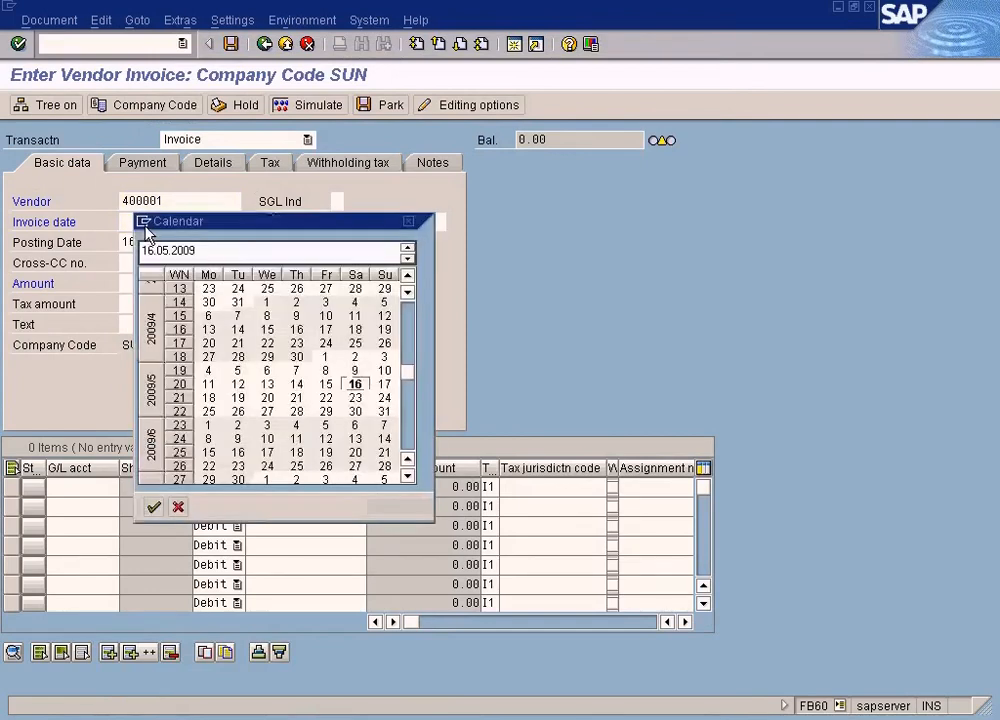
key(Return)
- Set the invoice amount to 1000 USD and change the tax code to the blank entry
click(147, 285)
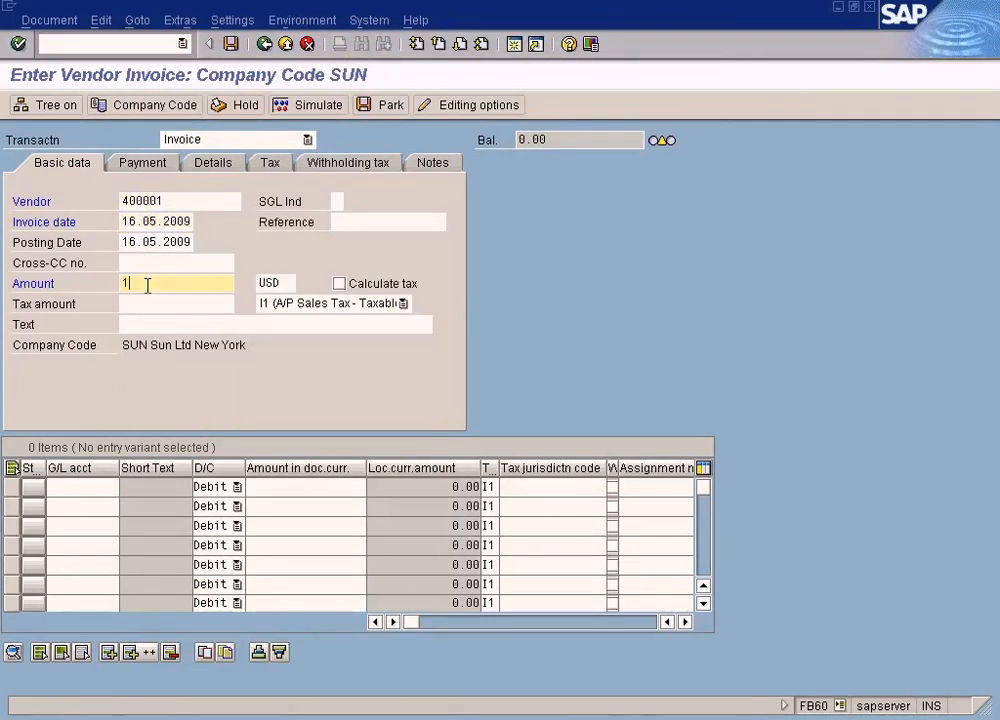
click(300, 304)
click(284, 404)
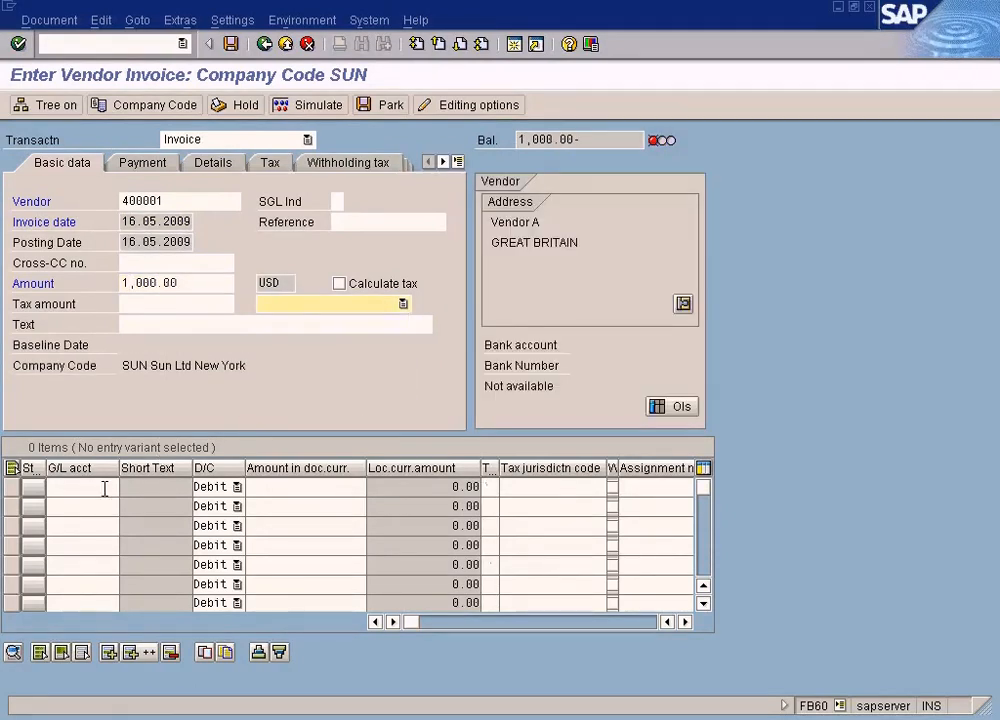
- Add a debit line to the COS - Laptop G/L account for 1000
click(104, 488)
click(125, 487)
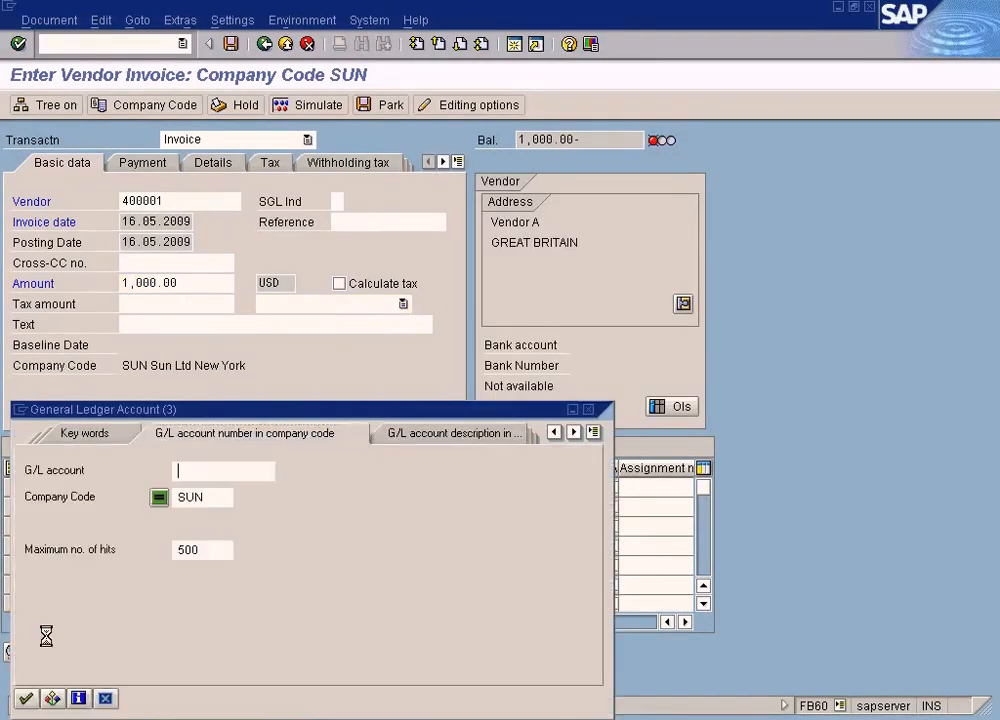
click(25, 698)
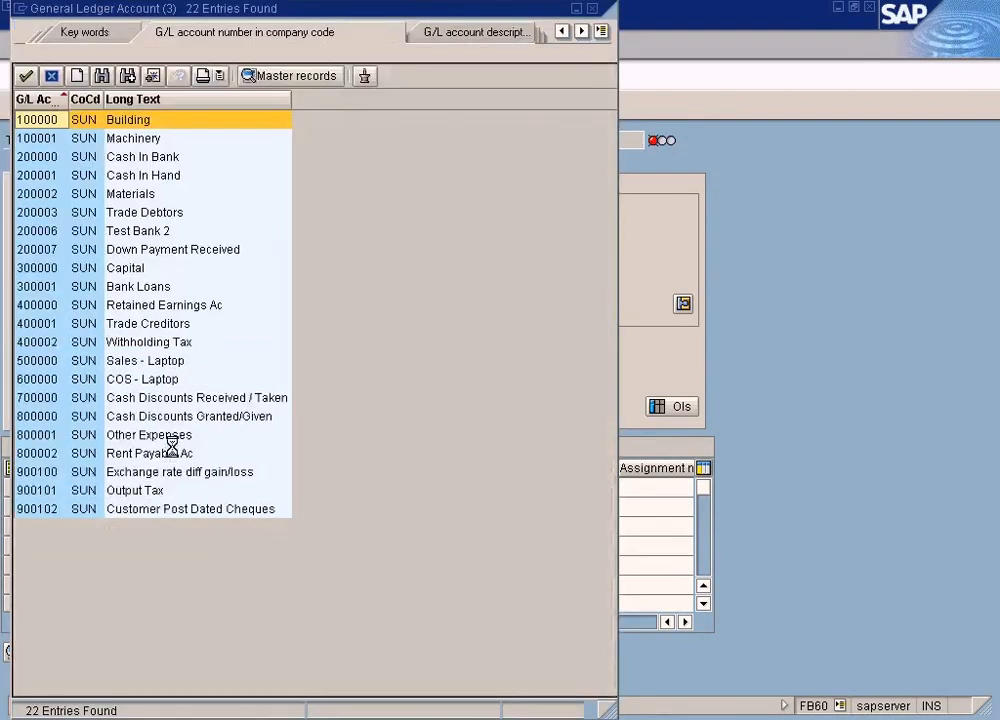
double_click(174, 379)
click(332, 487)
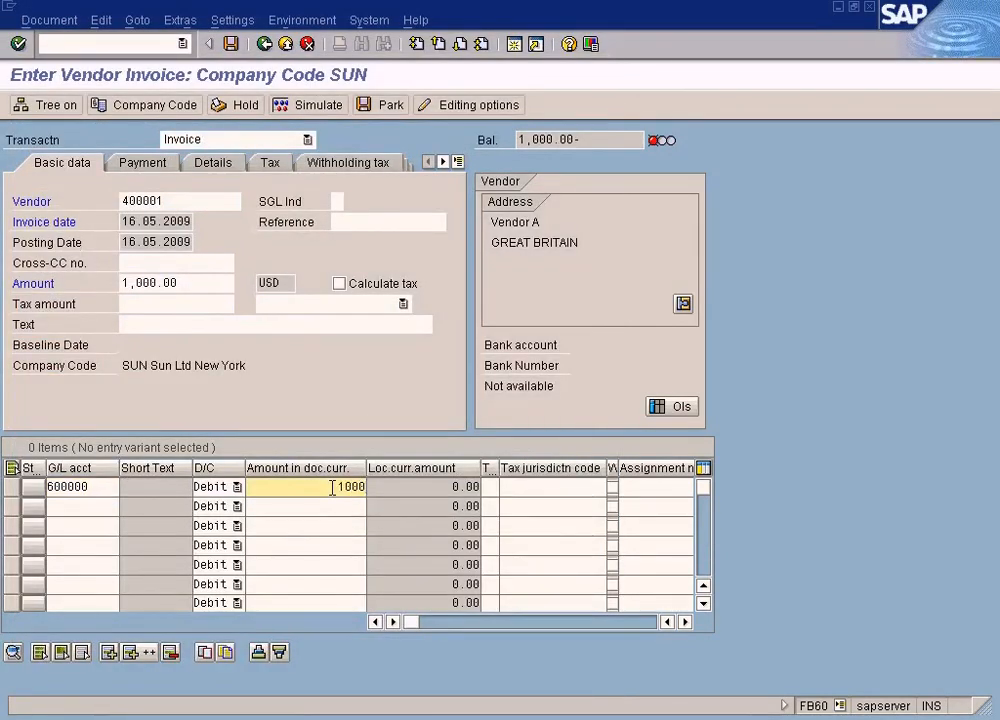
- Simulate the vendor invoice, accept the tax code warning and post the document
click(303, 105)
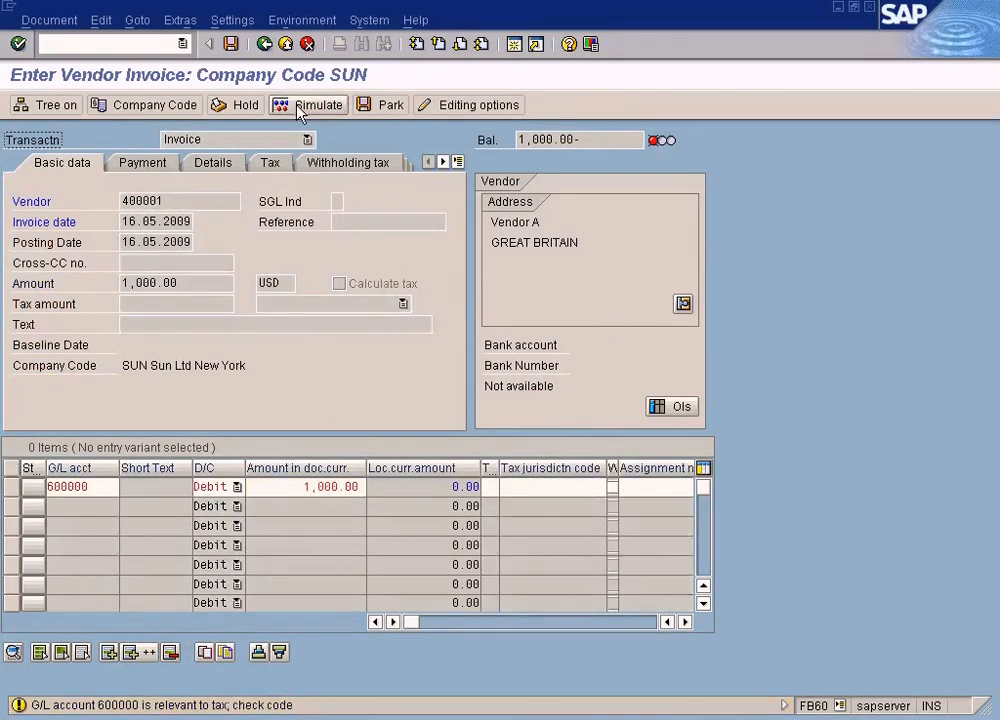
click(300, 110)
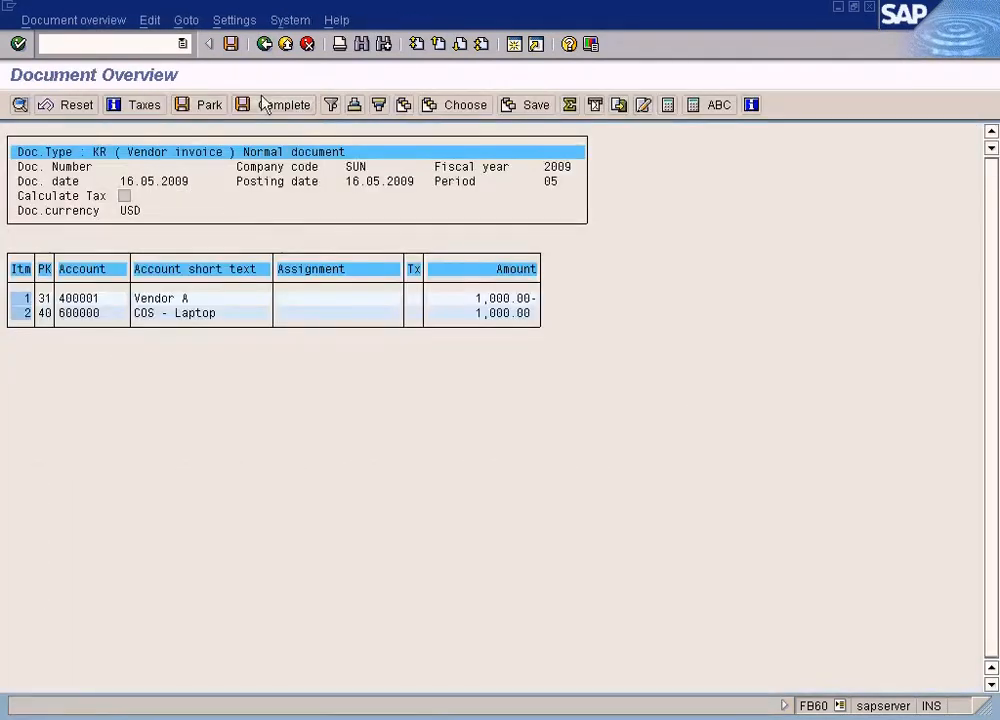
click(231, 44)
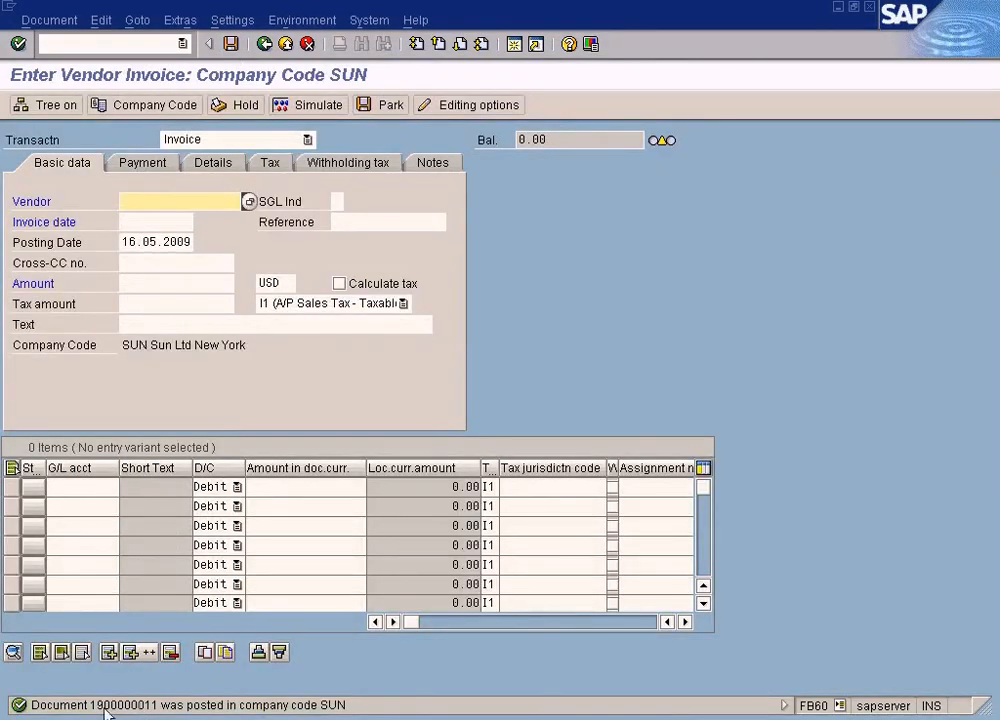
- Exit invoice entry and start Post Outgoing Payments with transaction F-53
click(286, 44)
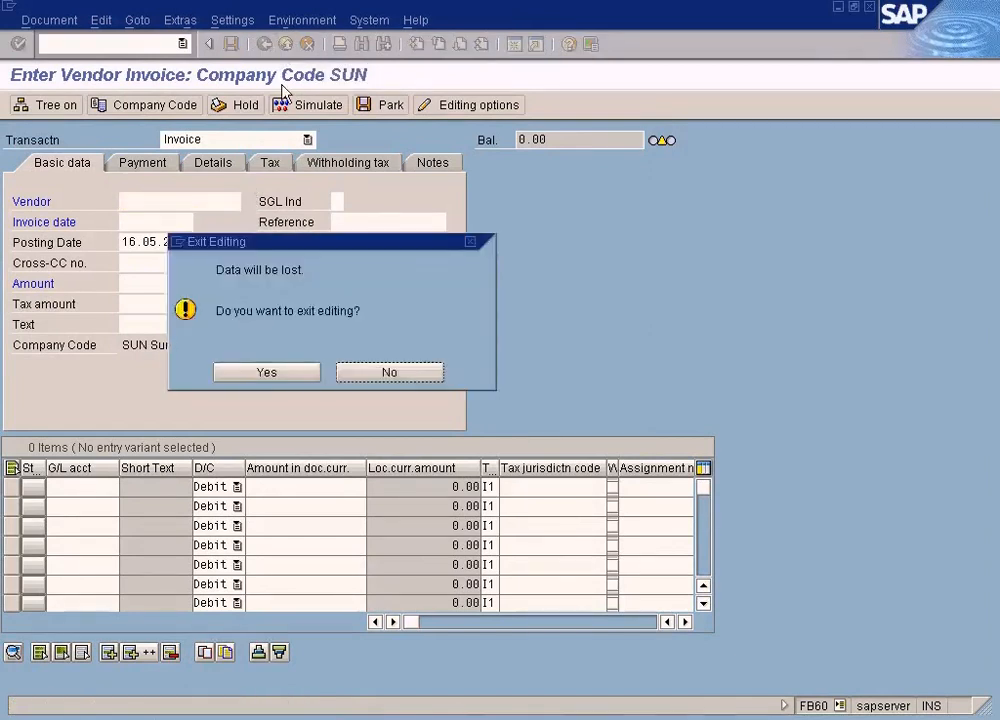
click(272, 376)
click(134, 104)
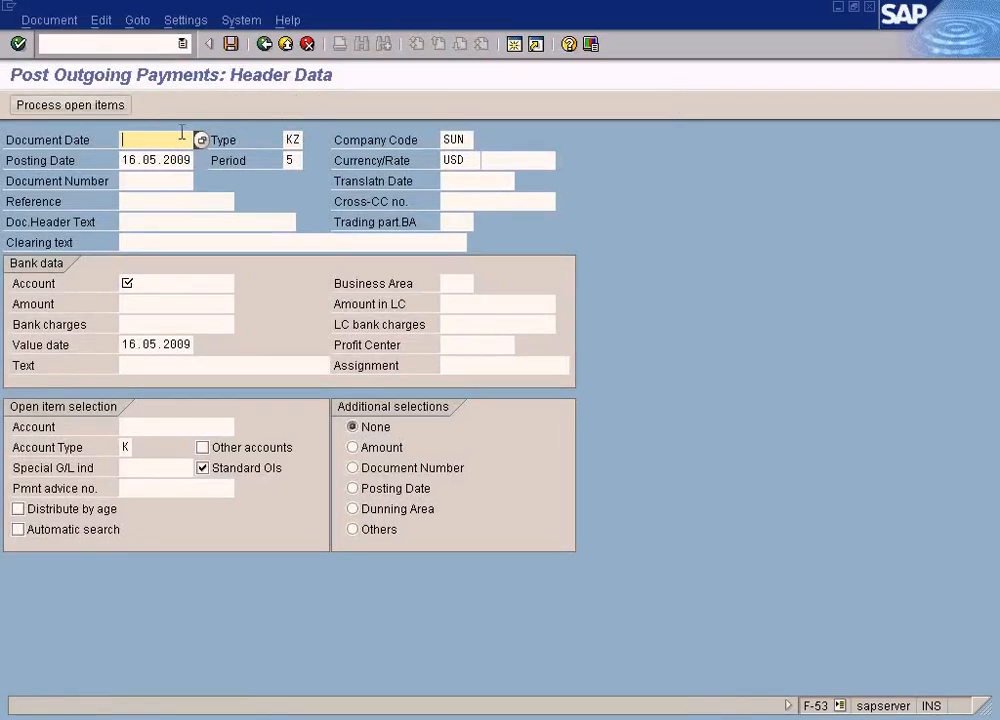
- Set the payment's document date to 16.05.2009 and enter the Cash In Bank account with an amount of 400 as bank data
click(197, 140)
key(Return)
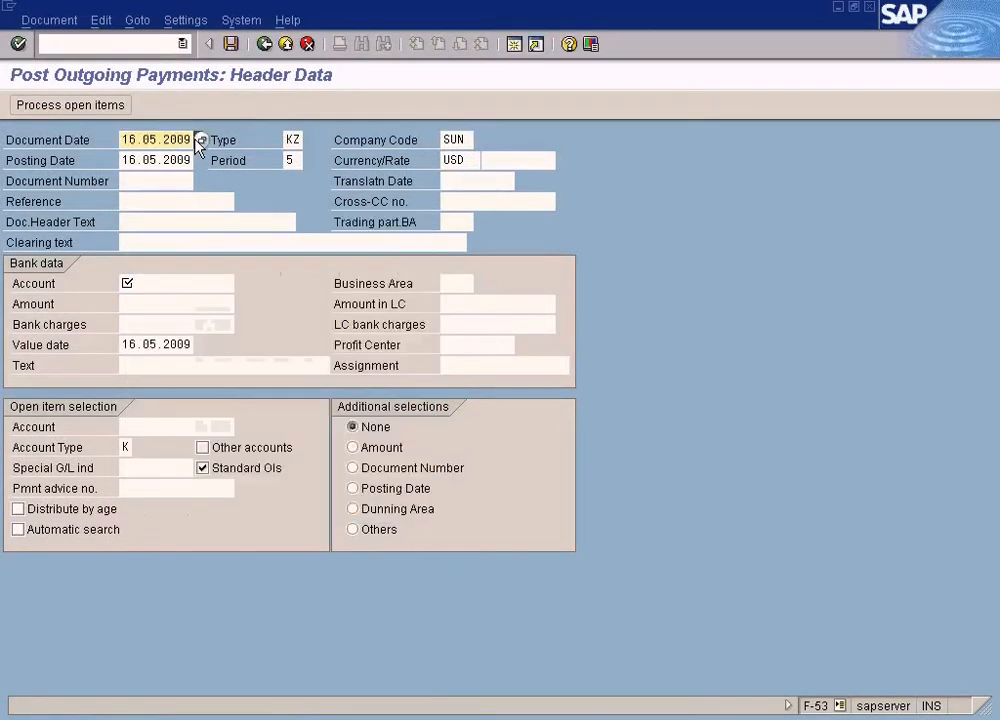
click(152, 286)
click(242, 284)
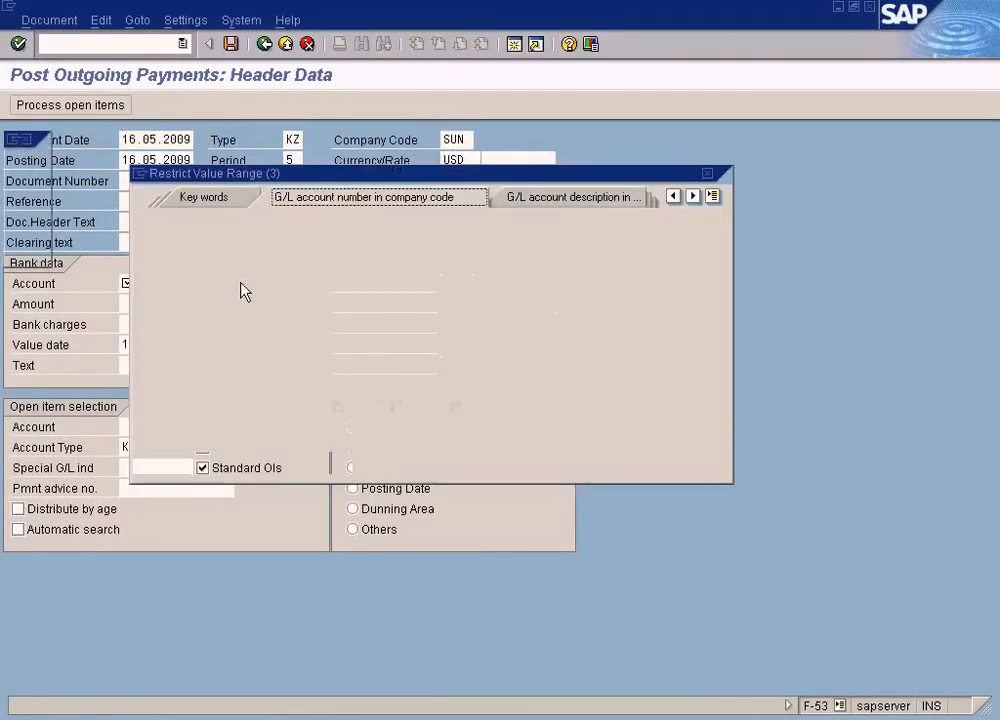
click(142, 465)
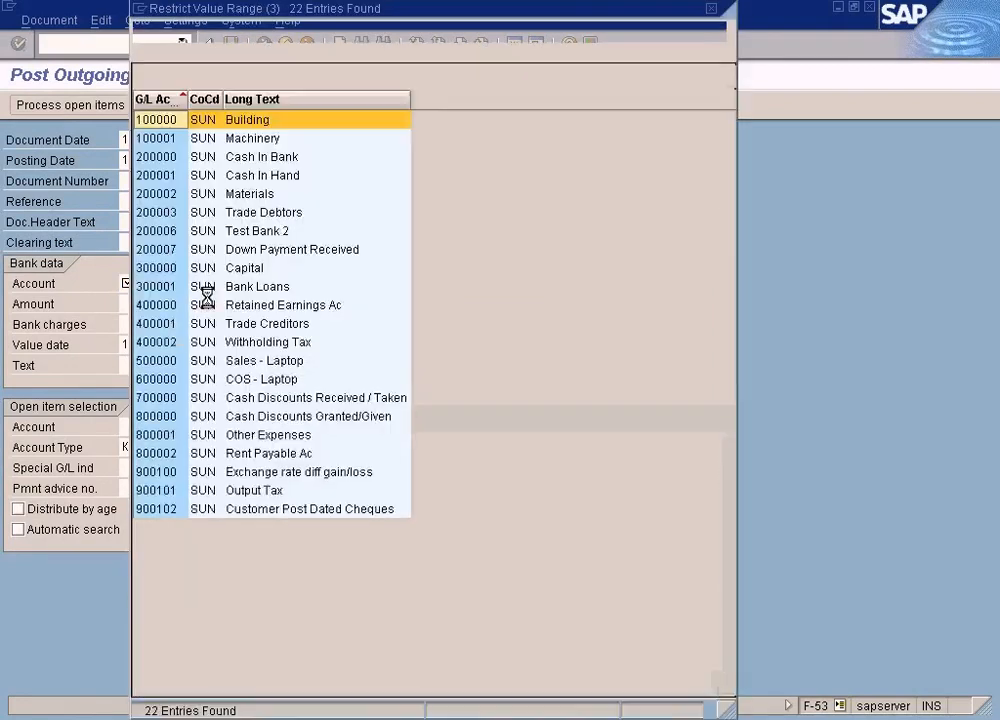
click(255, 160)
double_click(255, 160)
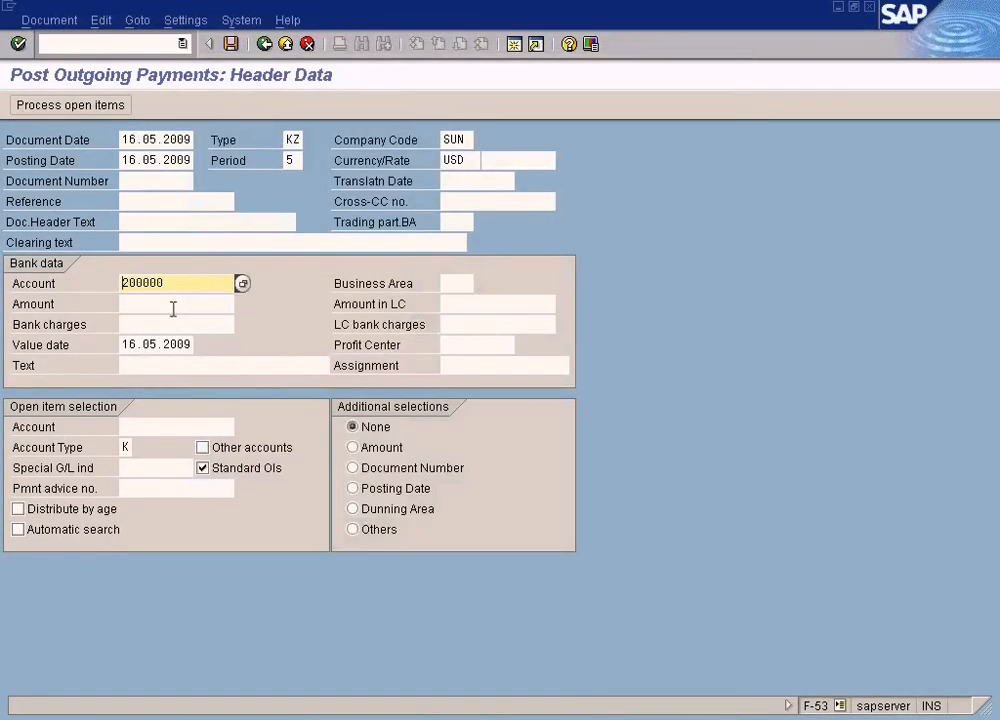
click(173, 308)
text(400)
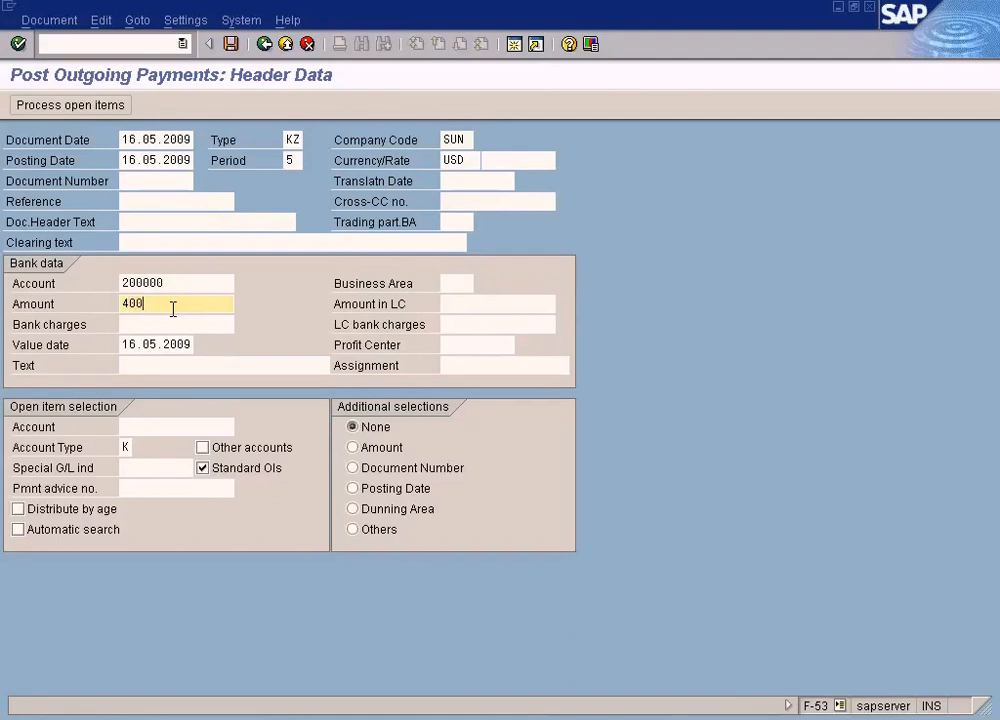
- Choose Vendor A as the open item account and process its open items
click(169, 427)
click(241, 427)
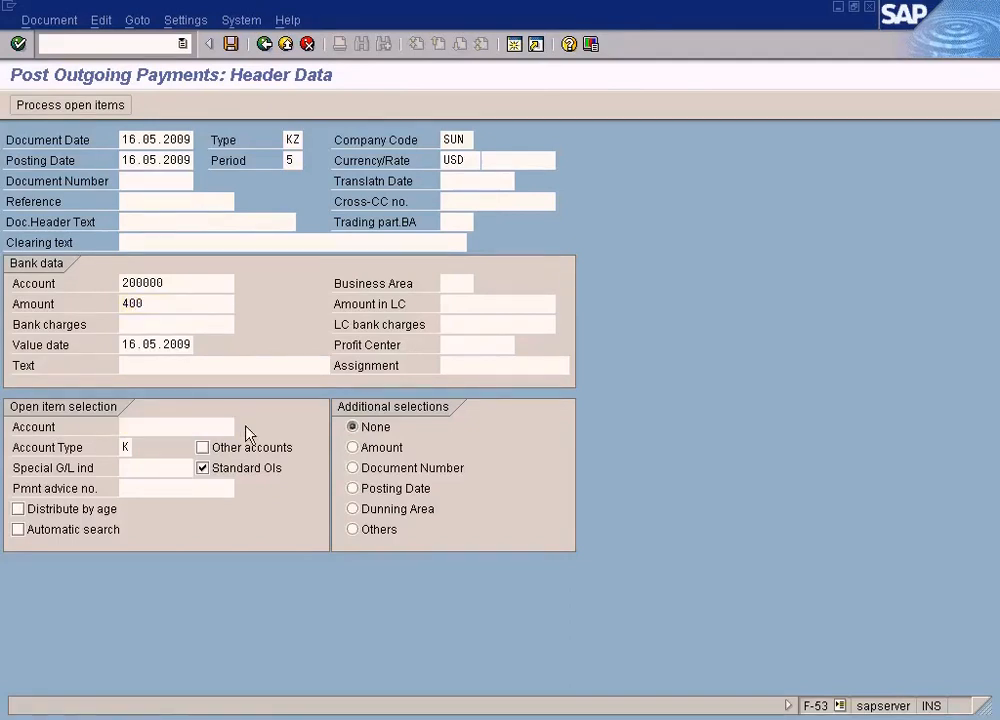
click(145, 605)
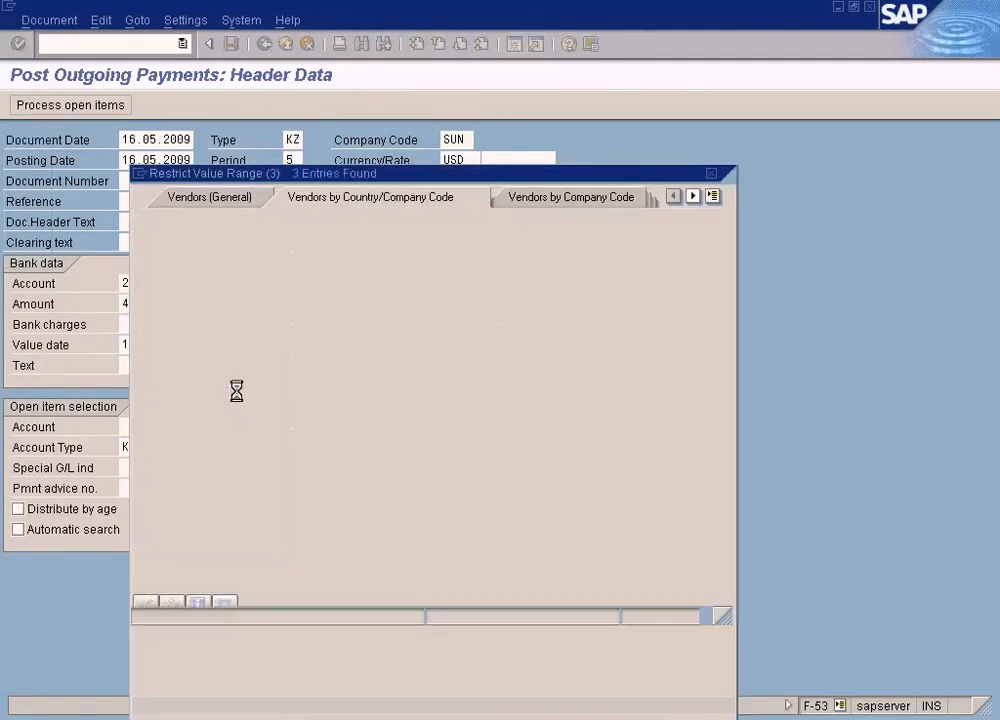
double_click(232, 192)
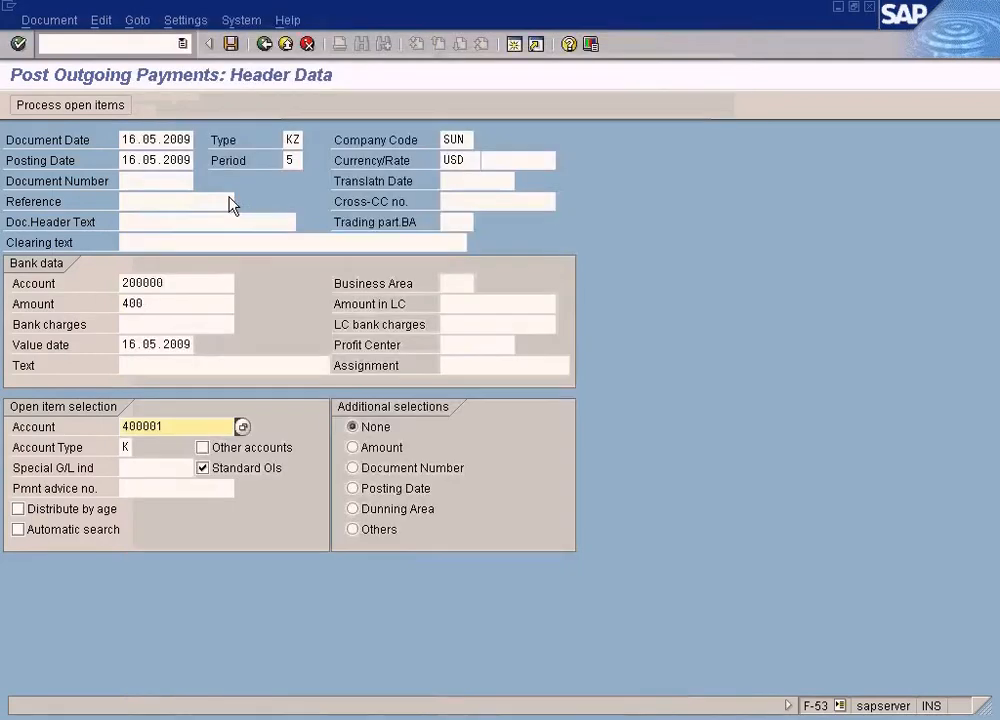
key(shift+F4)
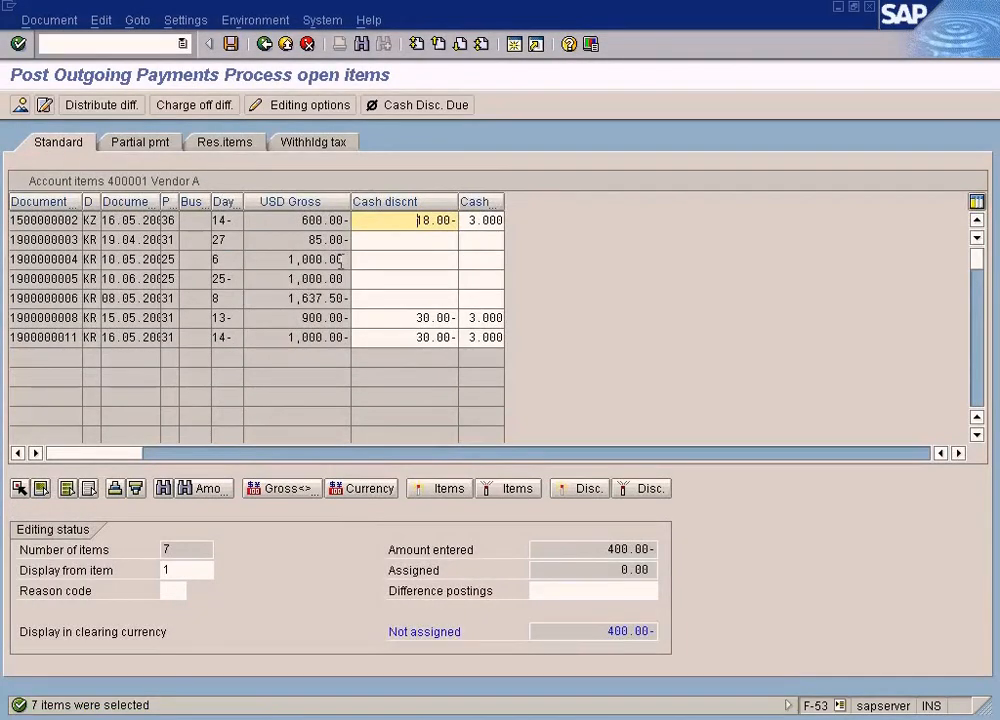
- Clear the cash discount amount and percentage on the 1,000.00 invoice dated 16.05.2009
drag(65, 339, 108, 340)
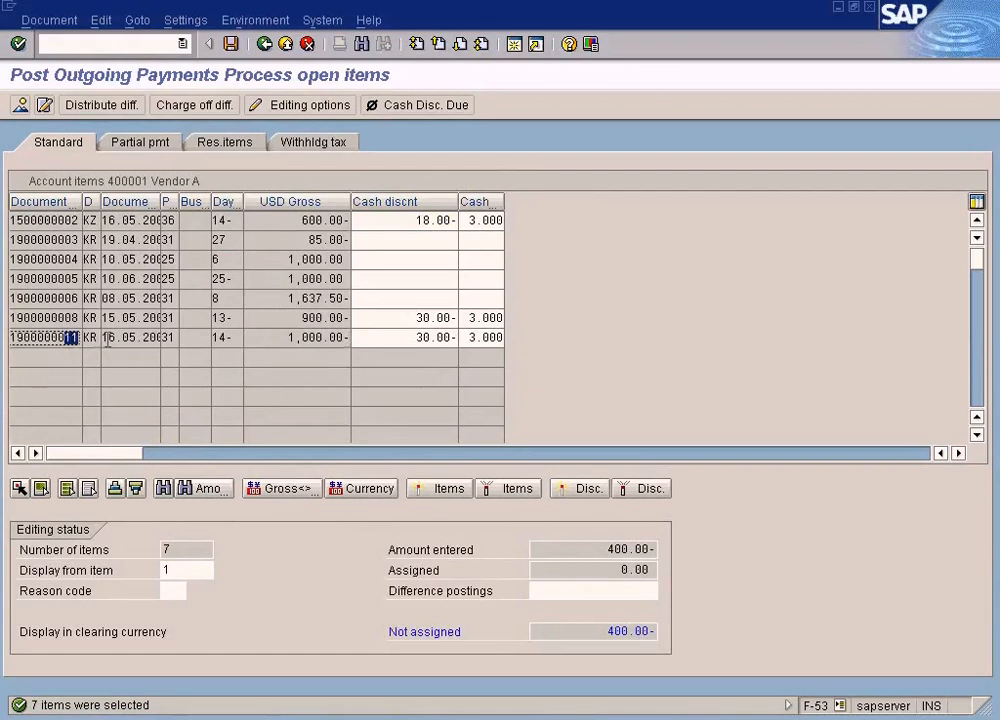
drag(408, 338, 496, 336)
key(Delete)
key(Delete)
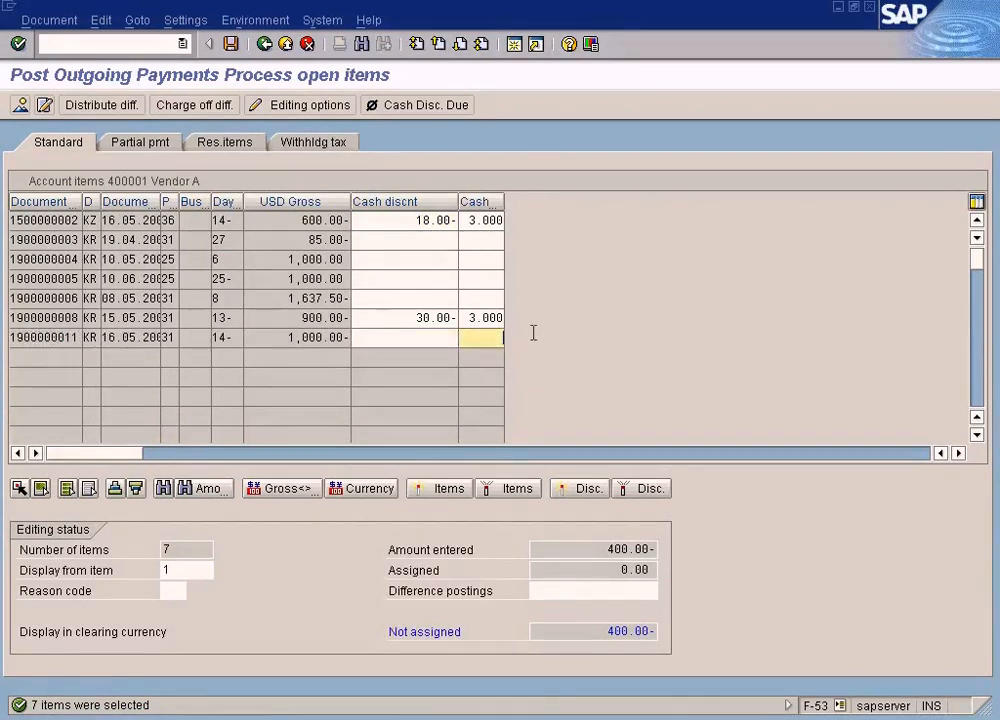
click(330, 337)
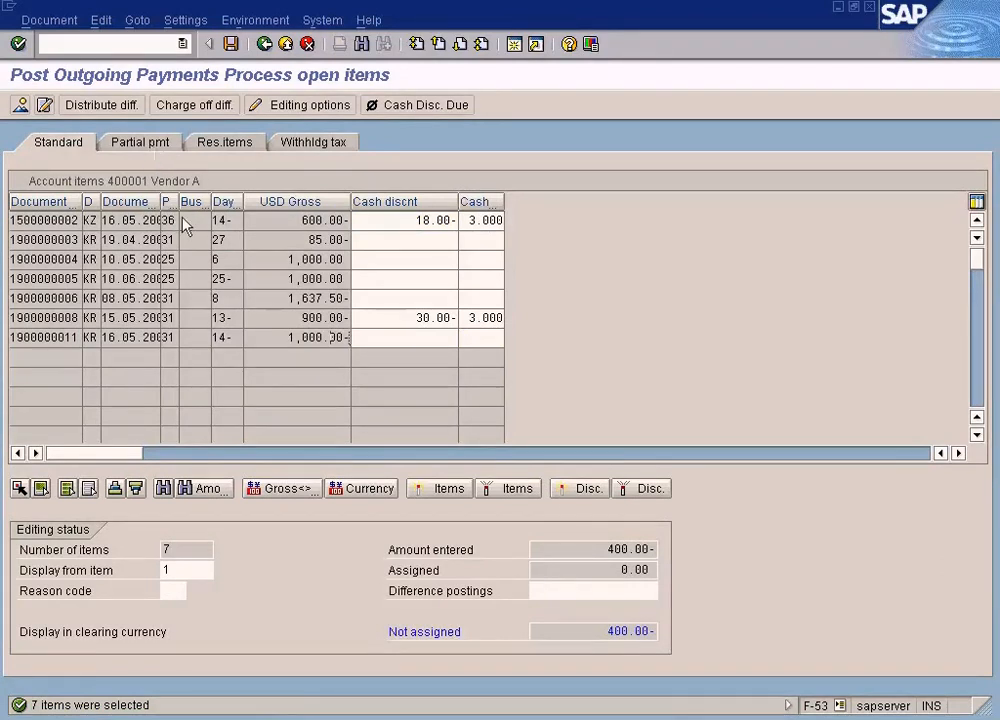
- Check the "Outgoing Partial Payments By Partial Payment Method" topic in the Word training document, and return to SAP
click(450, 718)
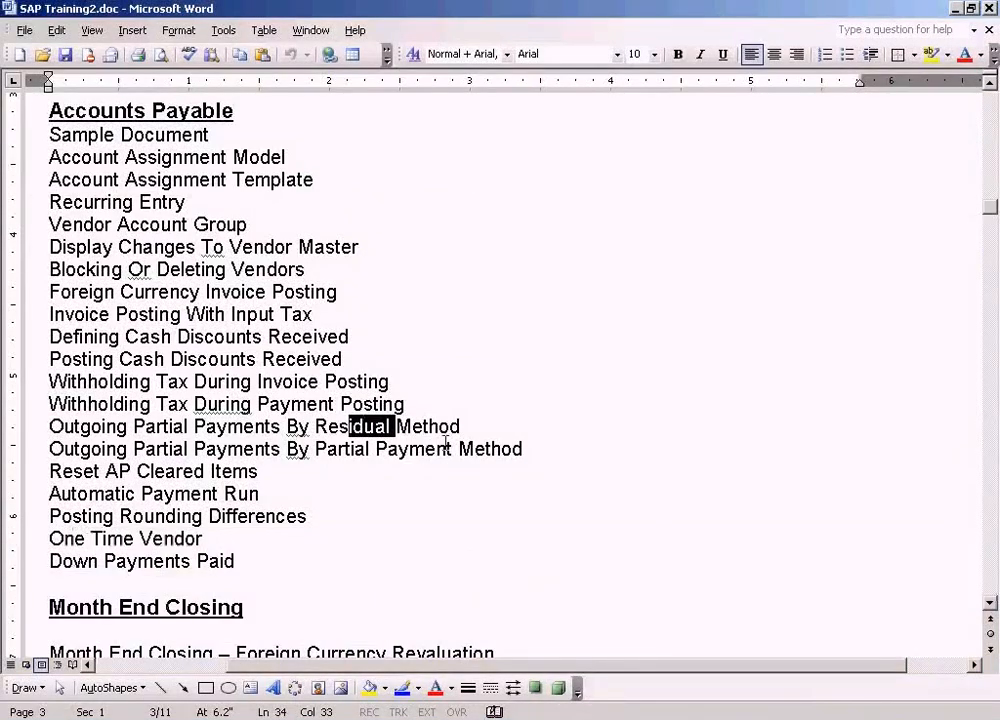
drag(535, 447, 48, 449)
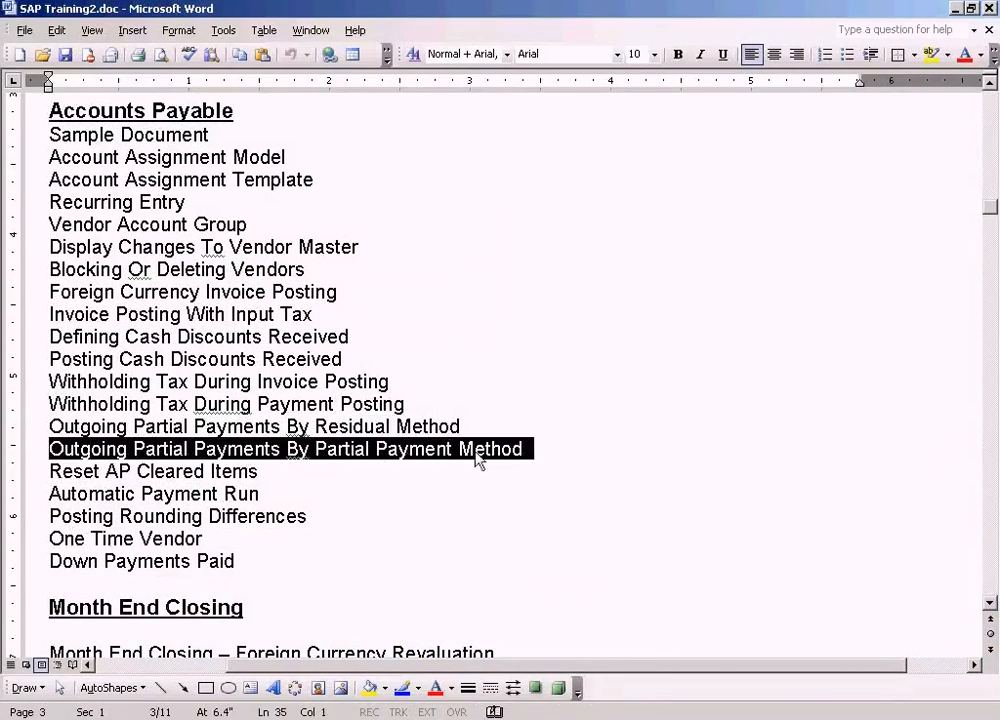
key(alt+Tab)
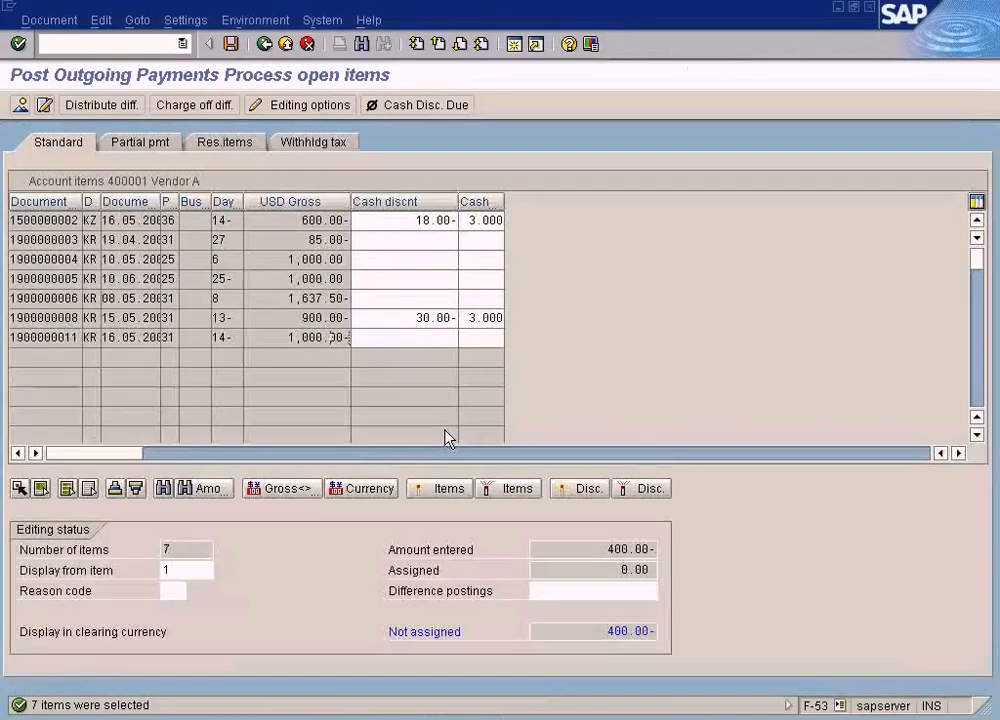
- Assign the 1,000.00 invoice dated 16.05.2009 as a partial payment and set its payment amount to 400
click(153, 146)
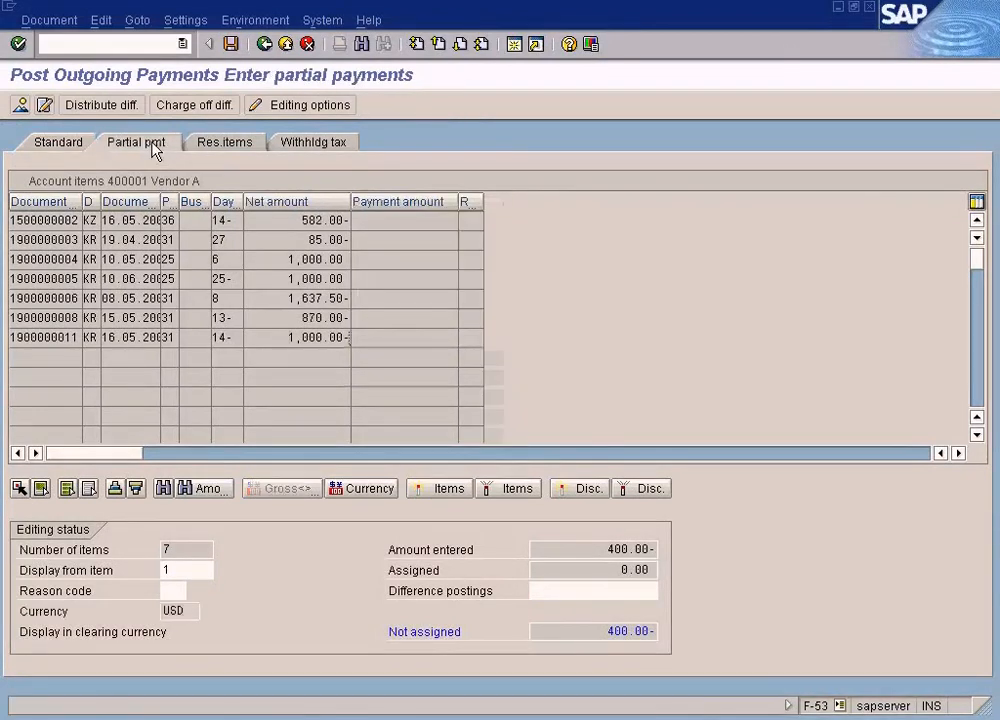
double_click(289, 337)
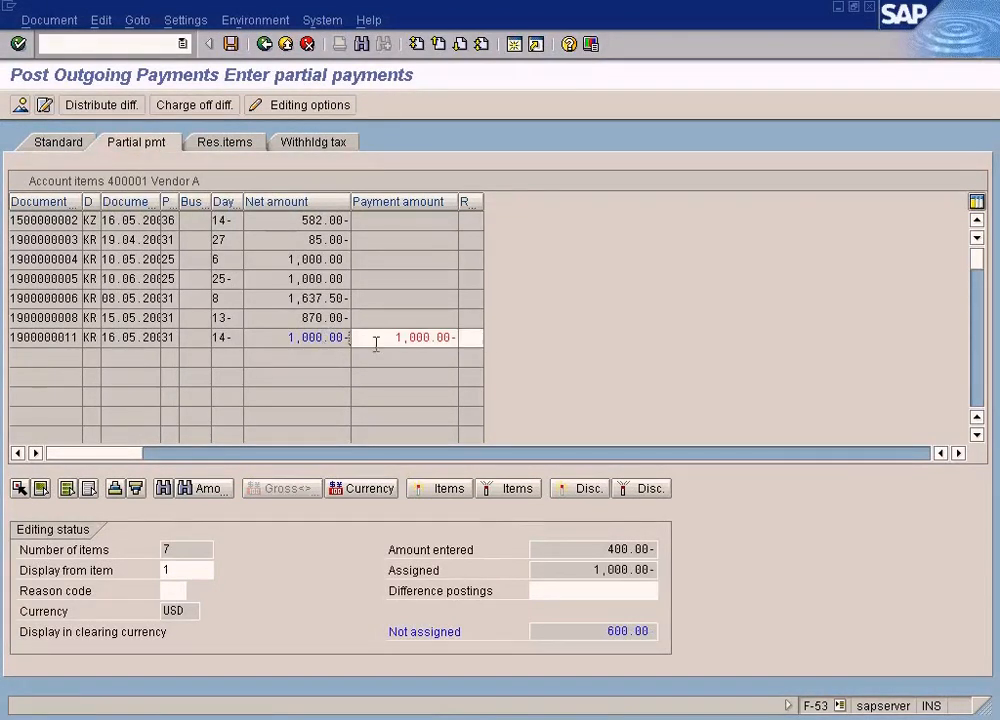
drag(378, 337, 479, 337)
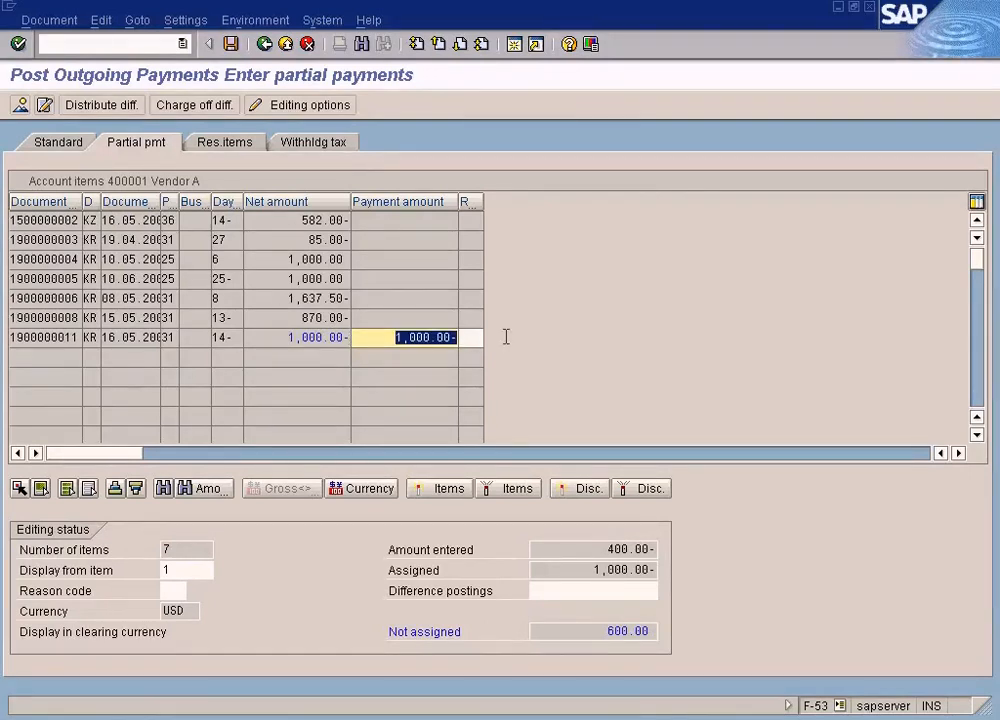
text(400)
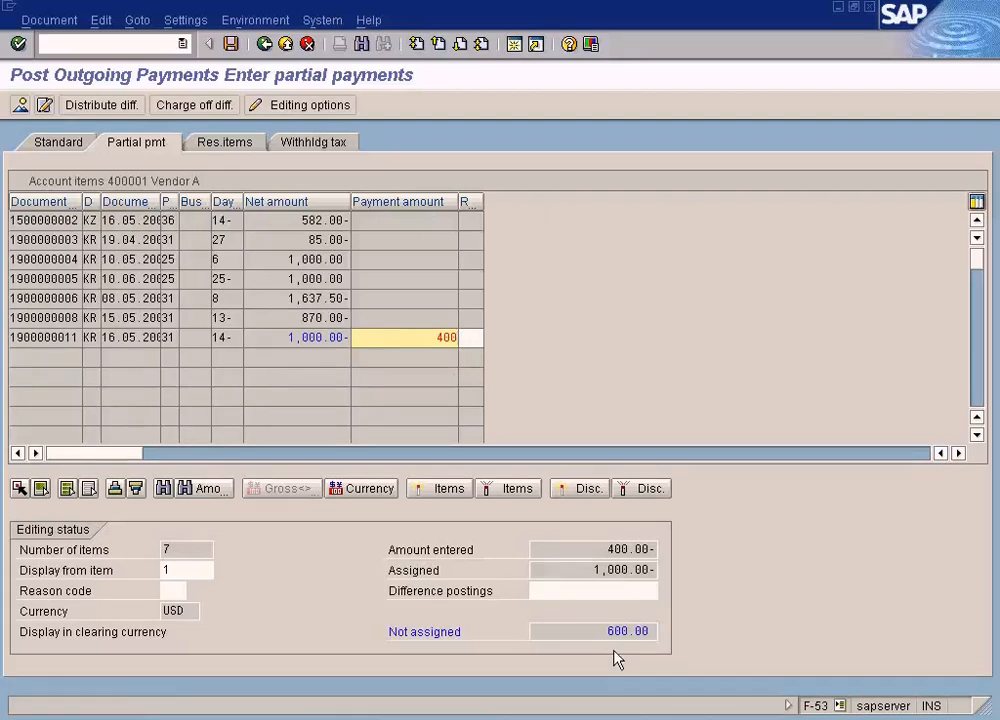
- Set the Due on date of the Cash In Bank item to 16.05.2009 and return to the document overview
click(20, 104)
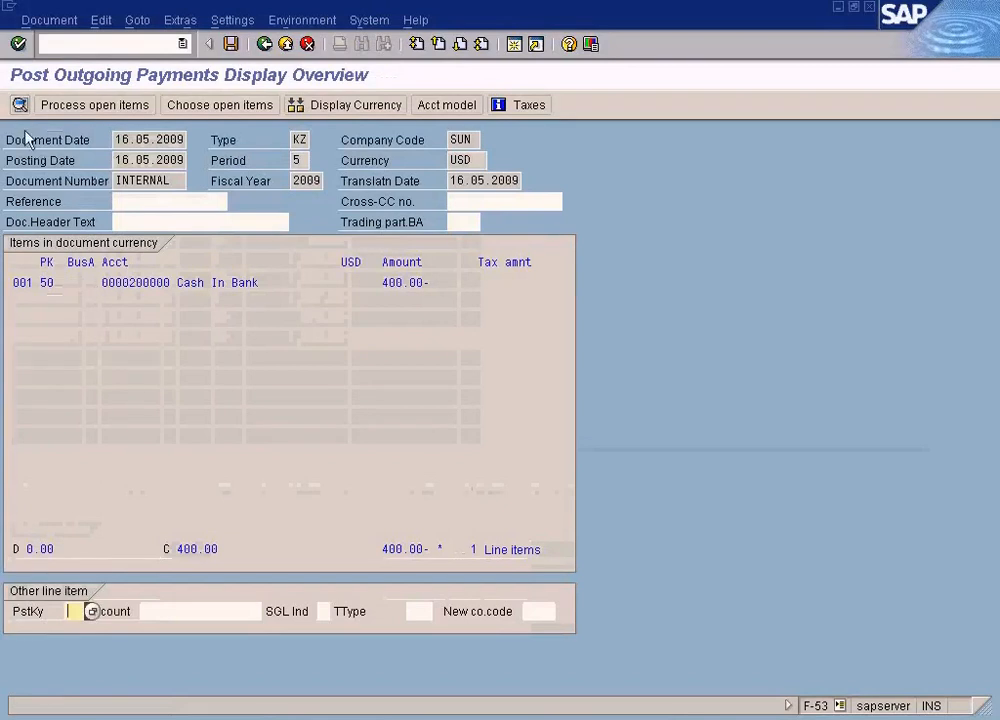
double_click(241, 283)
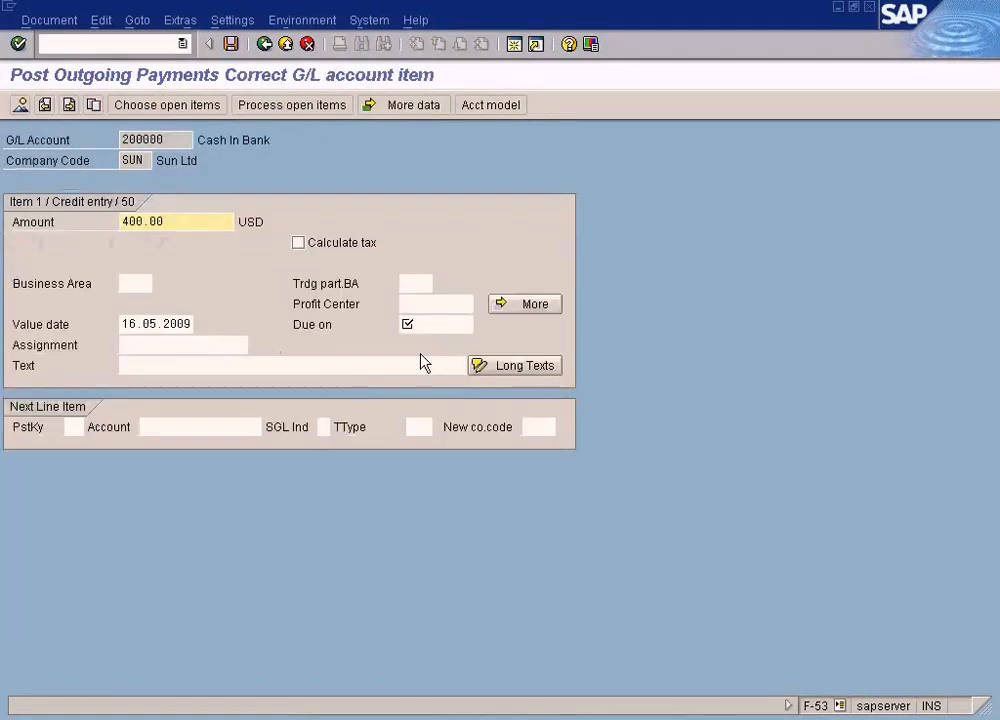
click(431, 325)
key(F4)
key(Return)
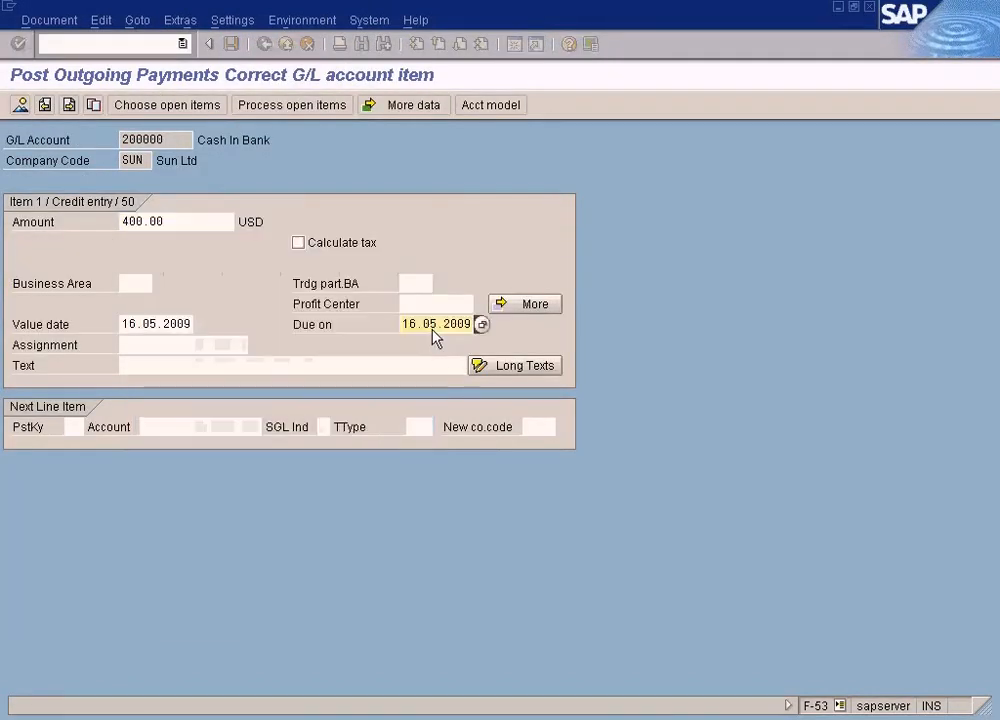
click(20, 104)
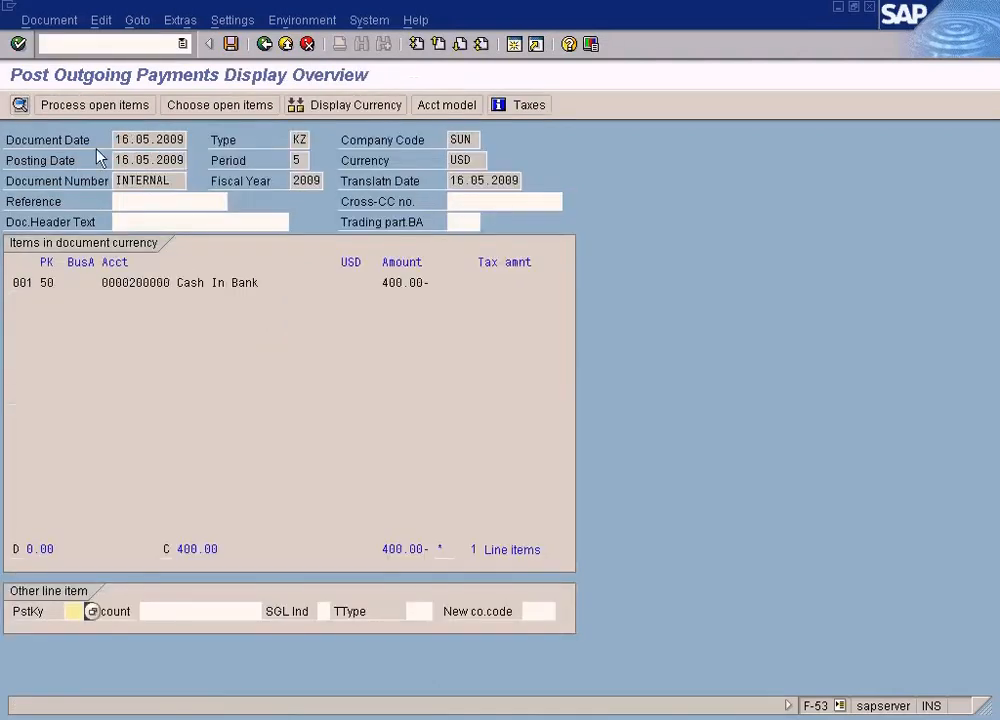
- Simulate the outgoing payment, check the Vendor A line item, and post the document
click(49, 20)
click(49, 108)
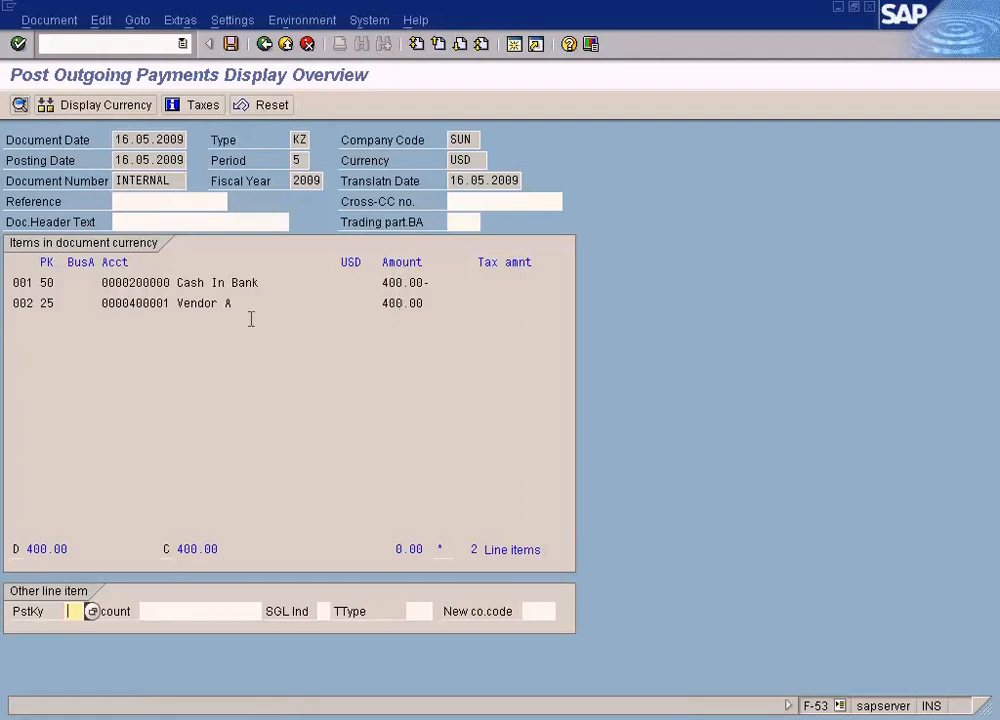
click(376, 303)
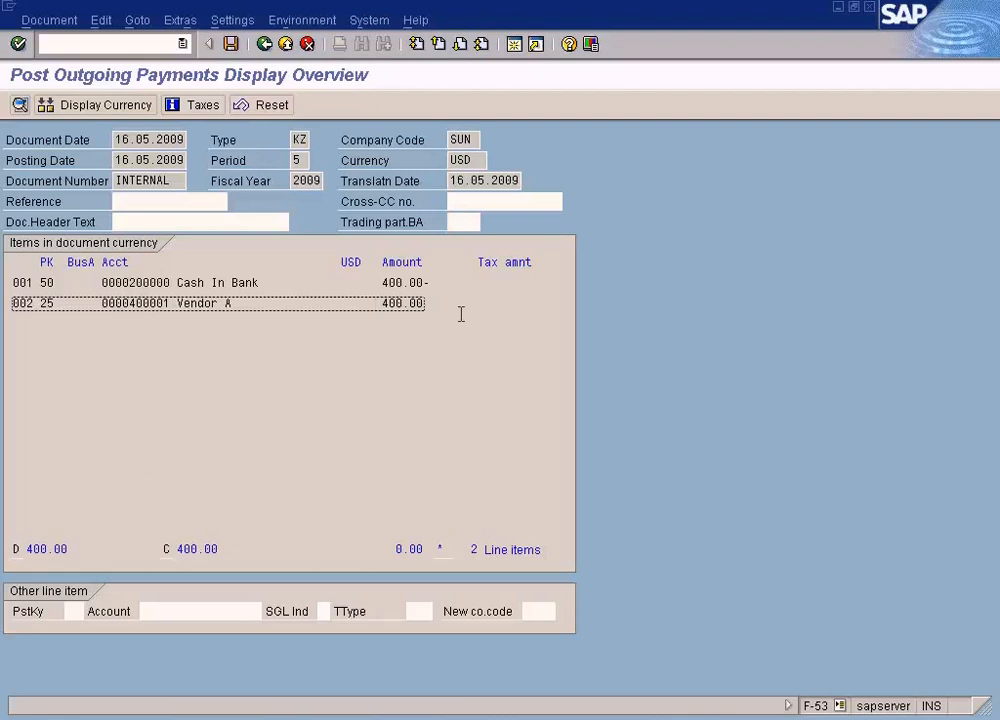
click(231, 44)
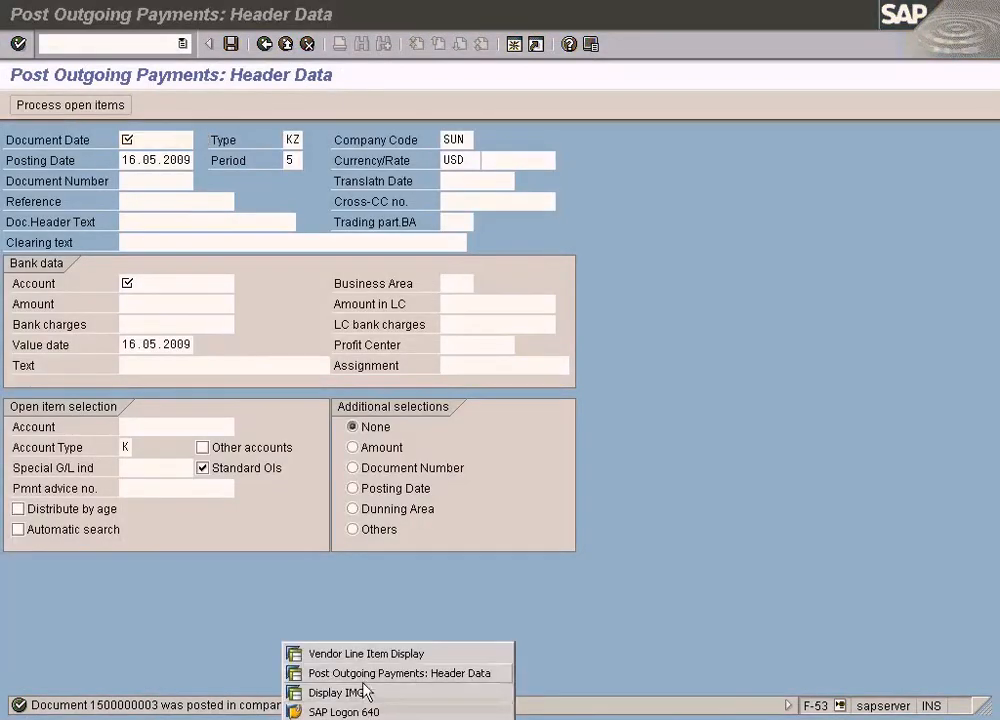
- Switch to the Vendor Line Item Display for Vendor A and refresh the list
click(368, 652)
click(33, 22)
click(42, 65)
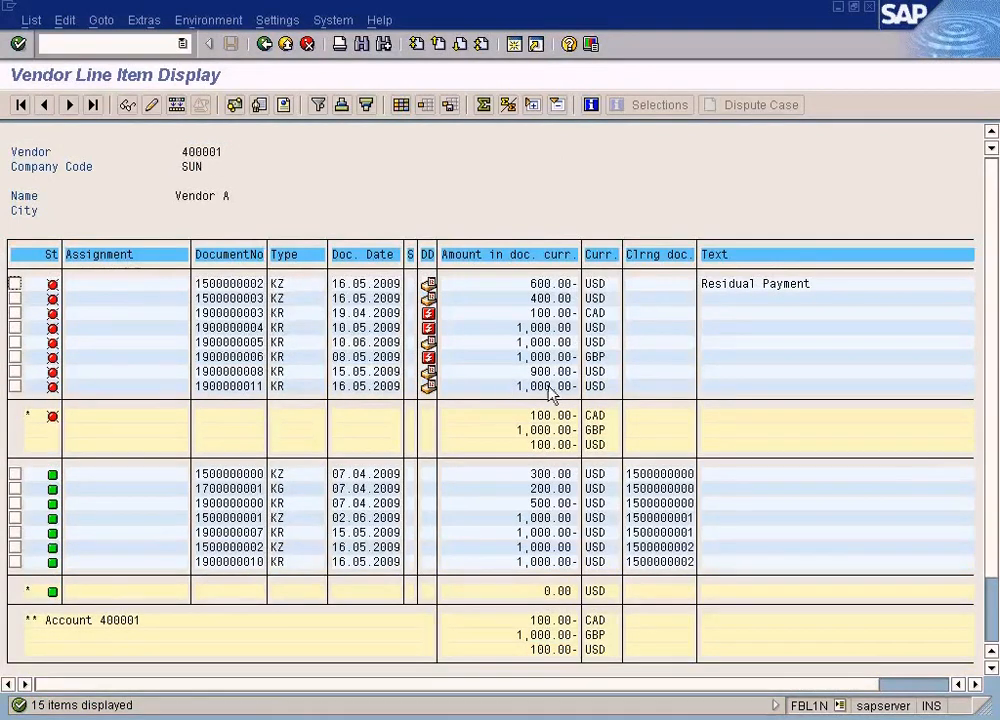
- Examine the open 1,000.00 USD invoice and the 400.00 USD payment, both dated 16.05.2009, in Vendor A's line items
click(241, 388)
click(540, 389)
click(232, 388)
click(532, 387)
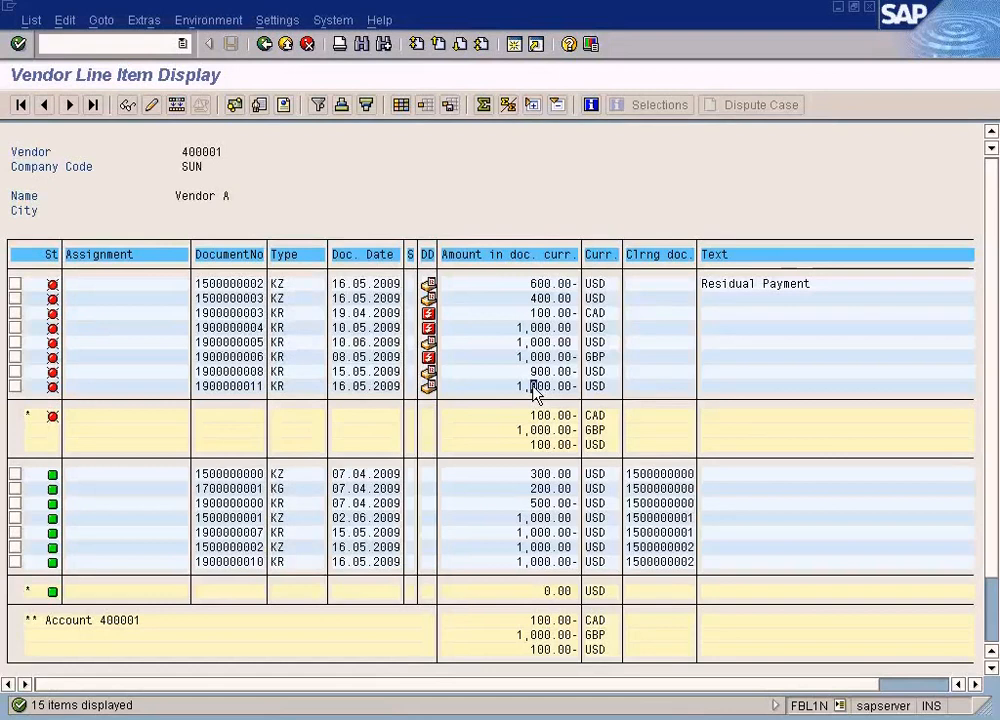
click(534, 298)
click(255, 298)
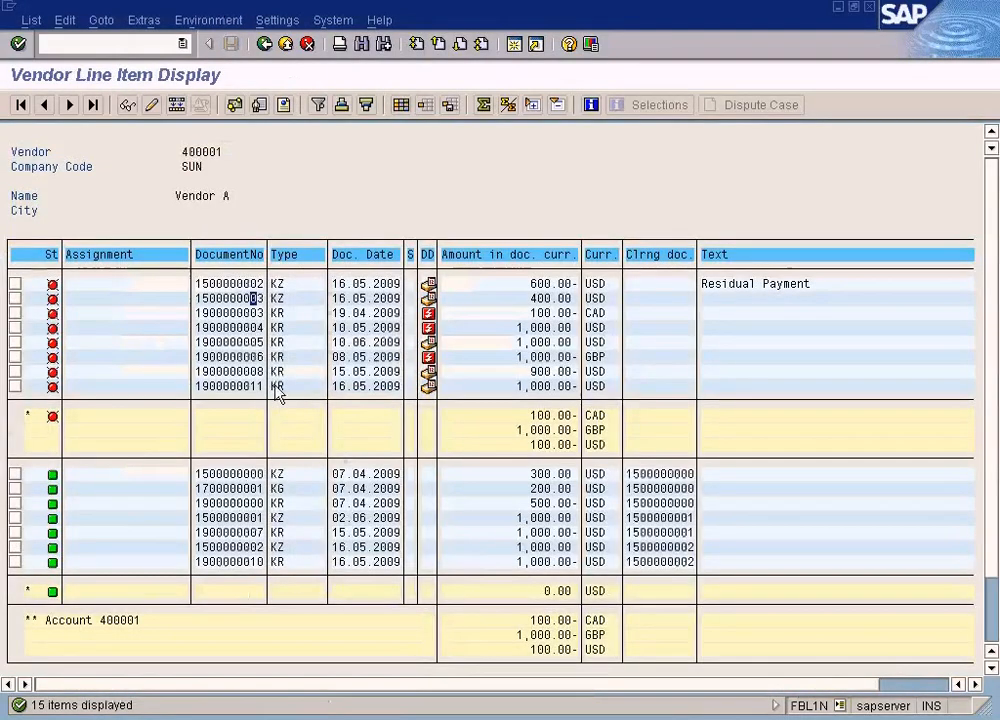
click(538, 298)
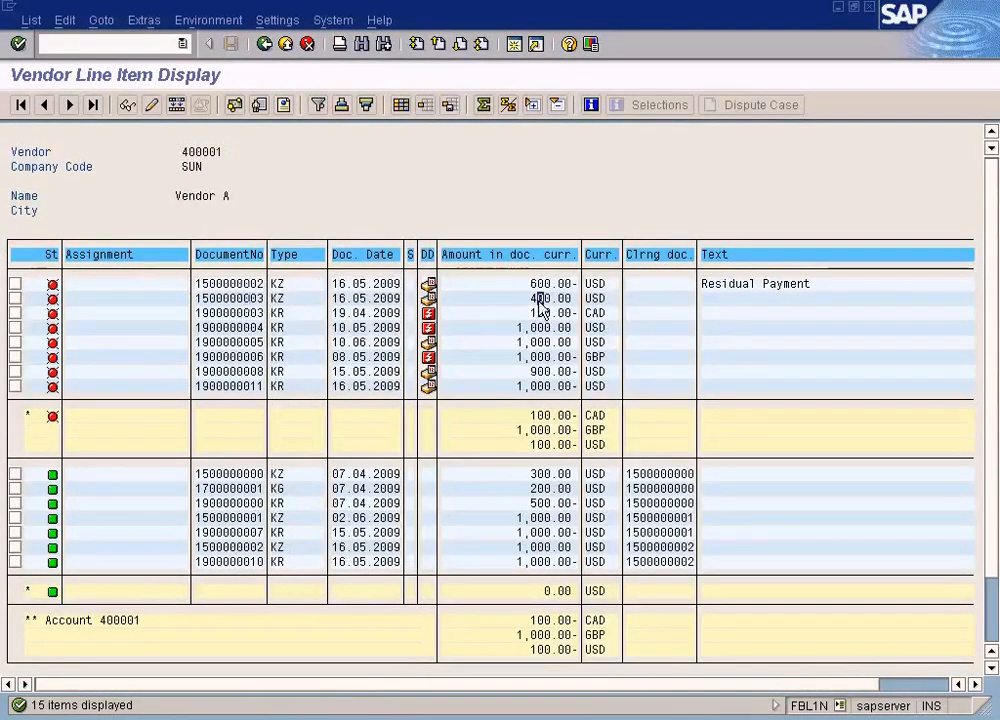
click(519, 386)
click(519, 387)
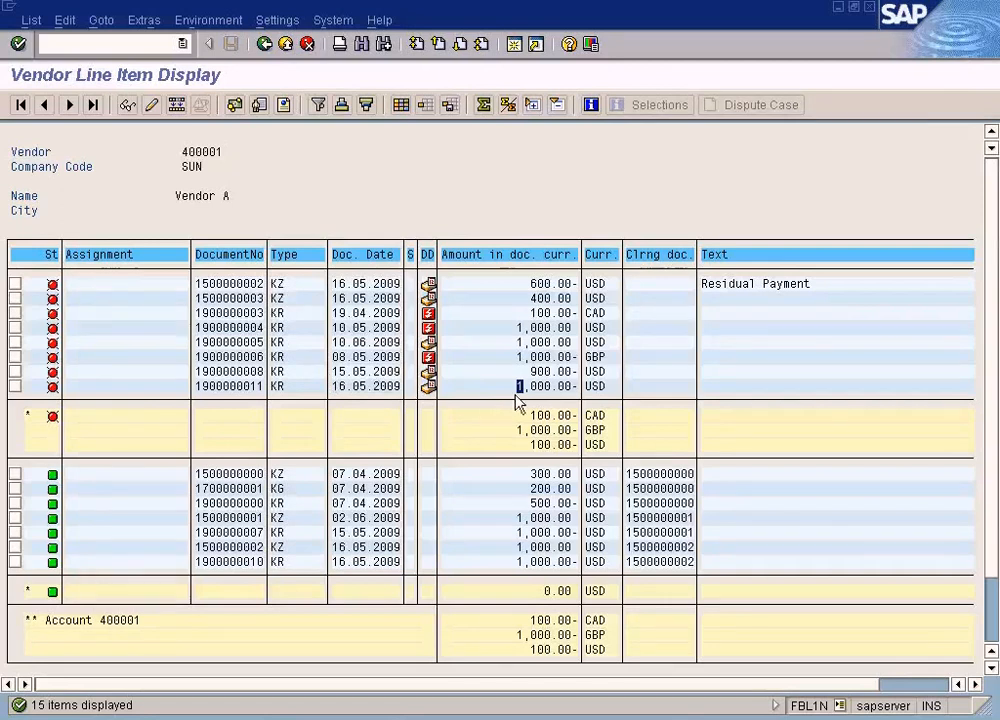
click(534, 299)
click(533, 386)
- Find the hidden Invoice reference field and add it as a column to the line item layout
click(401, 105)
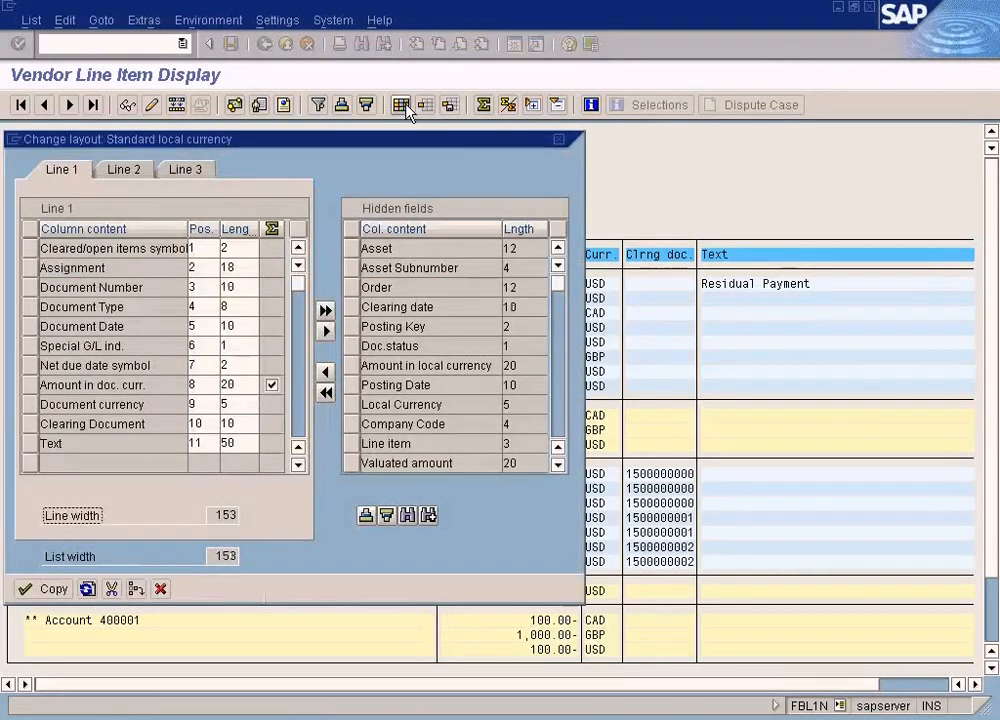
key(ctrl+f)
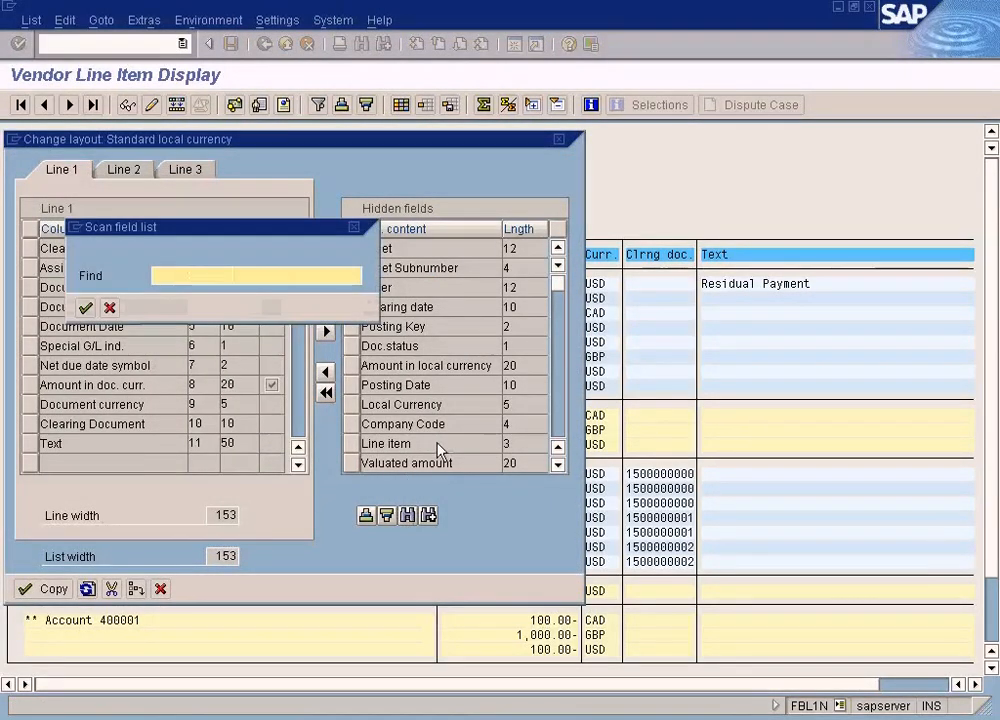
text(in)
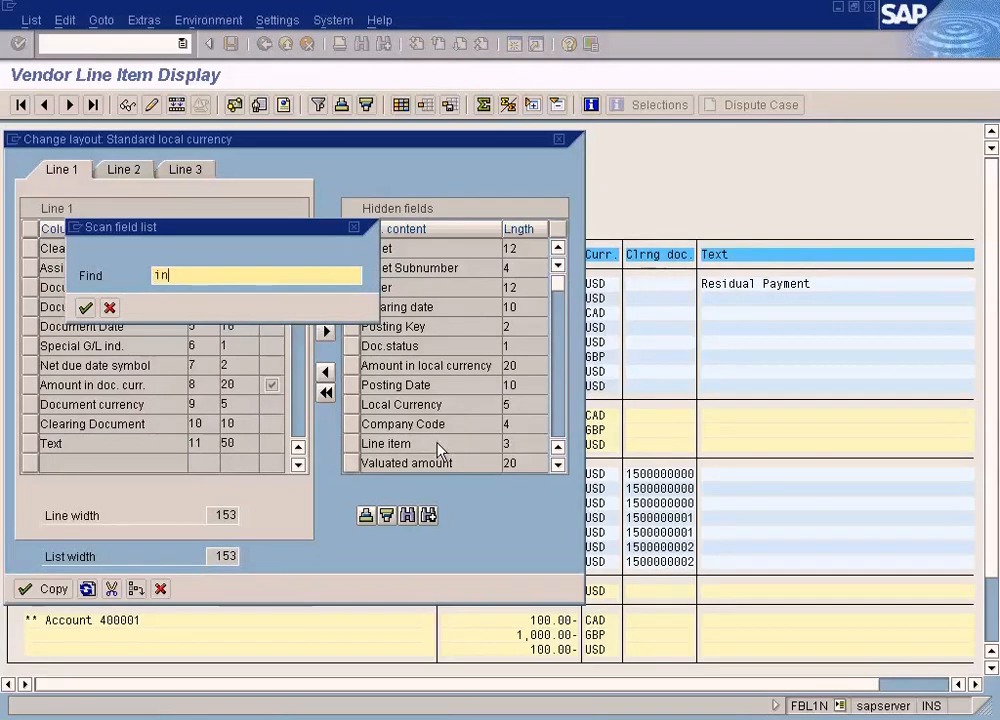
text(voice)
key(Return)
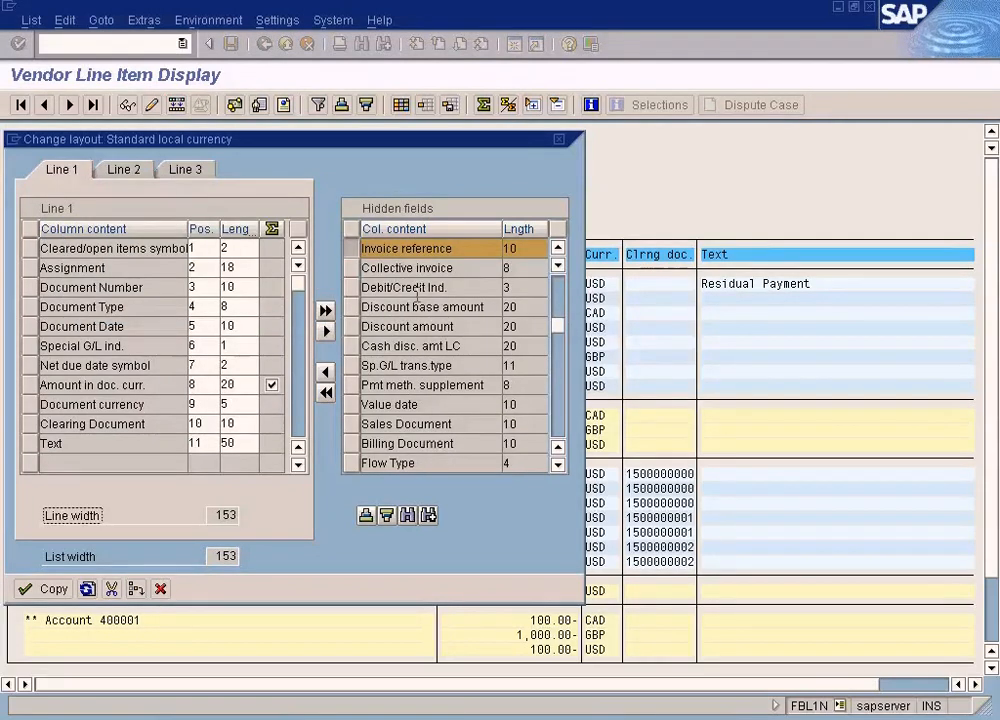
click(324, 371)
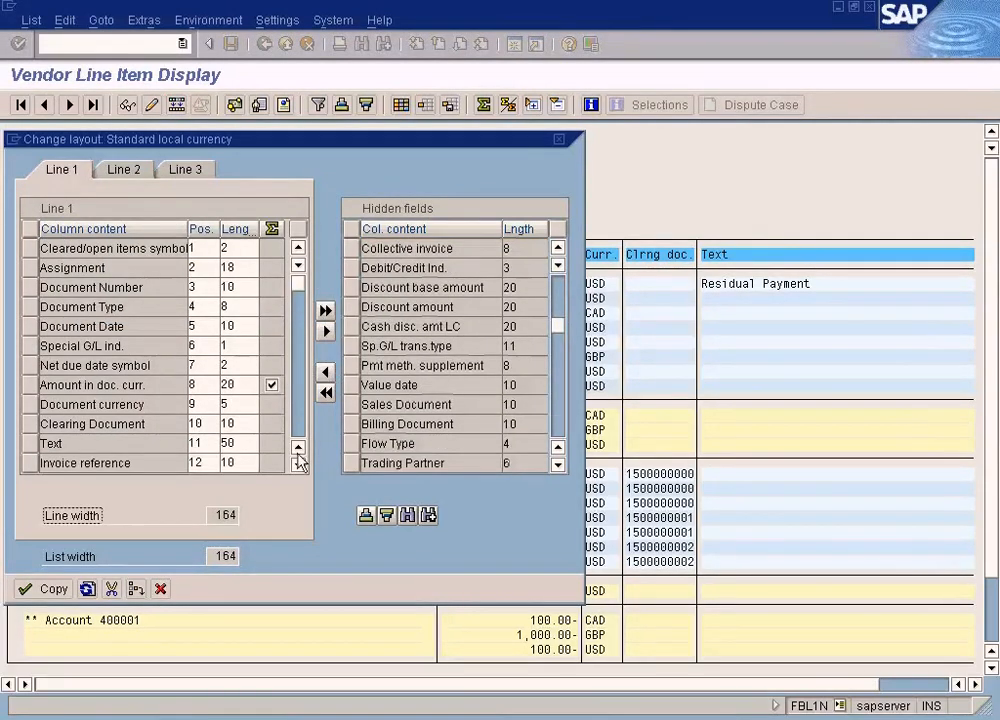
click(60, 590)
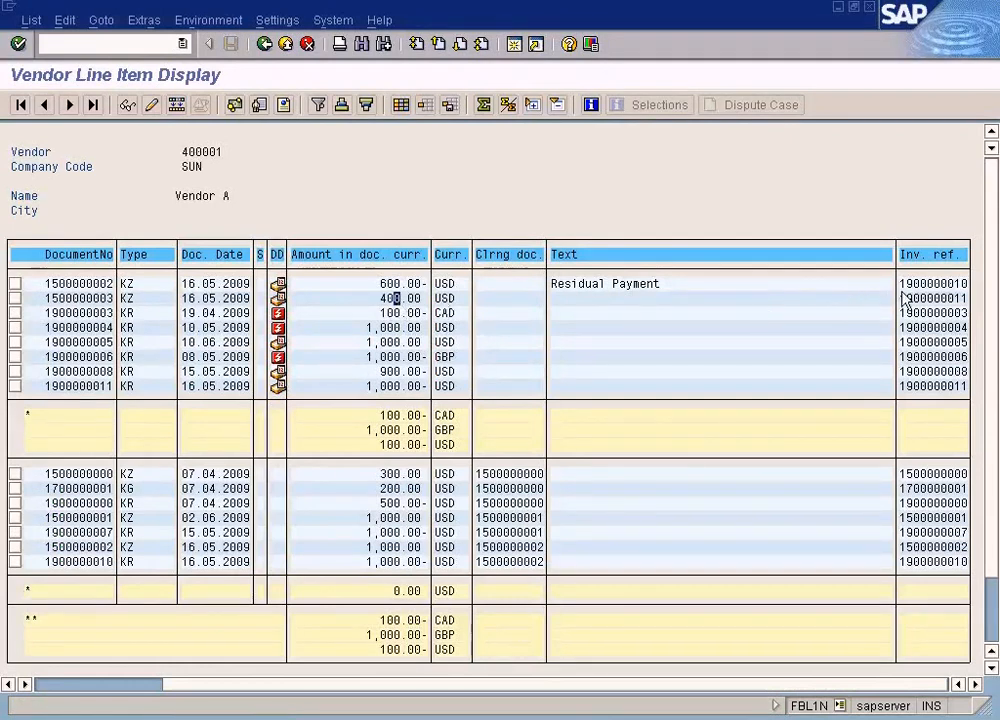
- Compare the document numbers and invoice references of the 400.00 USD payment and the 1,000.00 USD invoice dated 16.05.2009
click(388, 298)
click(101, 298)
click(403, 298)
click(909, 298)
click(389, 387)
click(89, 387)
click(404, 387)
click(110, 387)
click(961, 388)
click(96, 387)
click(958, 300)
click(109, 298)
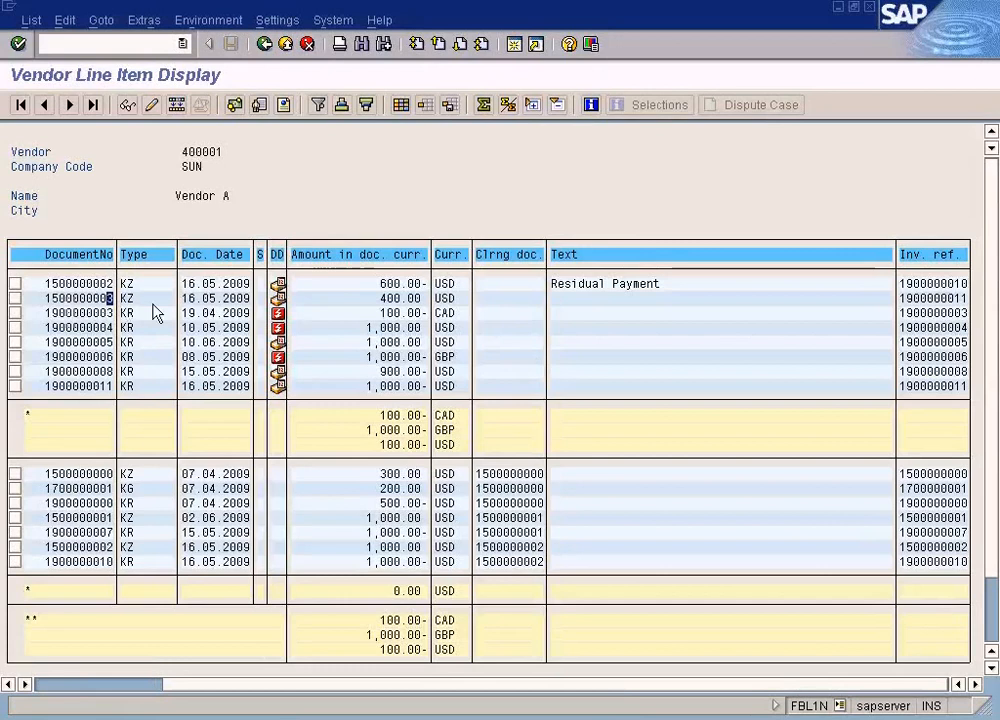
click(938, 299)
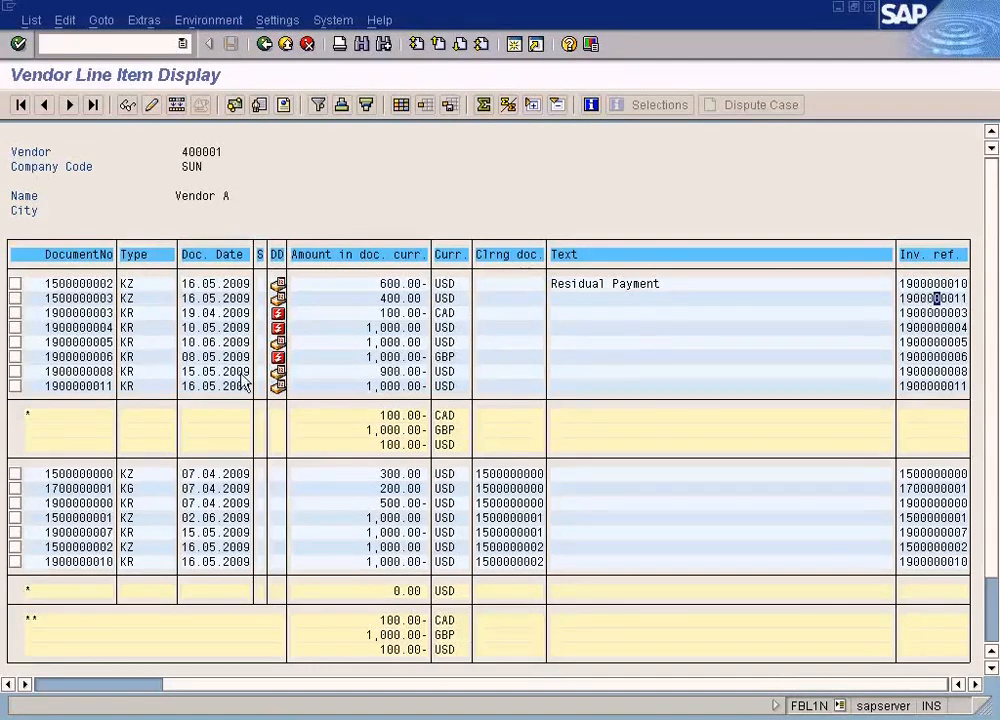
click(376, 387)
key(F3)
click(946, 301)
click(102, 386)
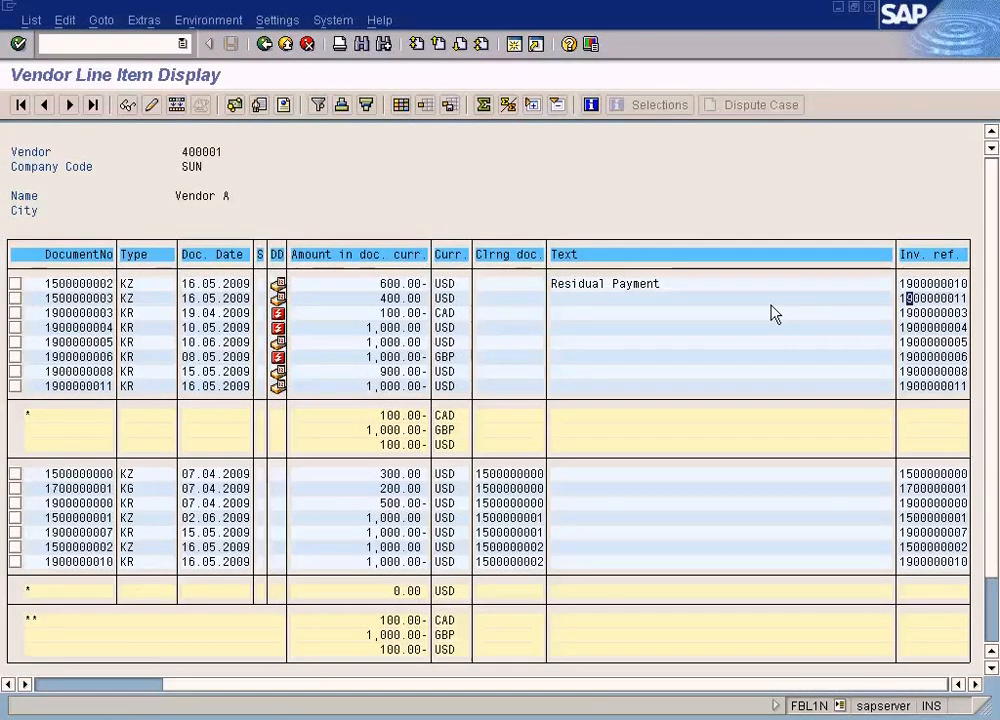
- Compare the amounts of the 400.00 USD partial payment and its 1,000.00 USD invoice to see what remains payable
click(390, 300)
click(405, 300)
click(397, 301)
click(389, 382)
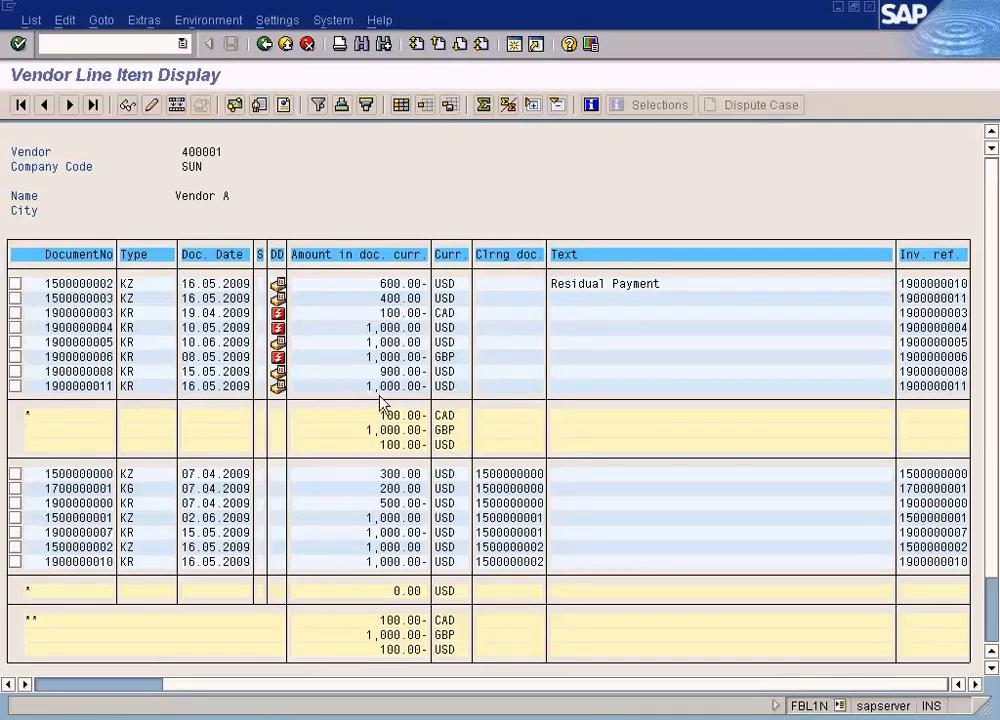
click(393, 301)
click(379, 387)
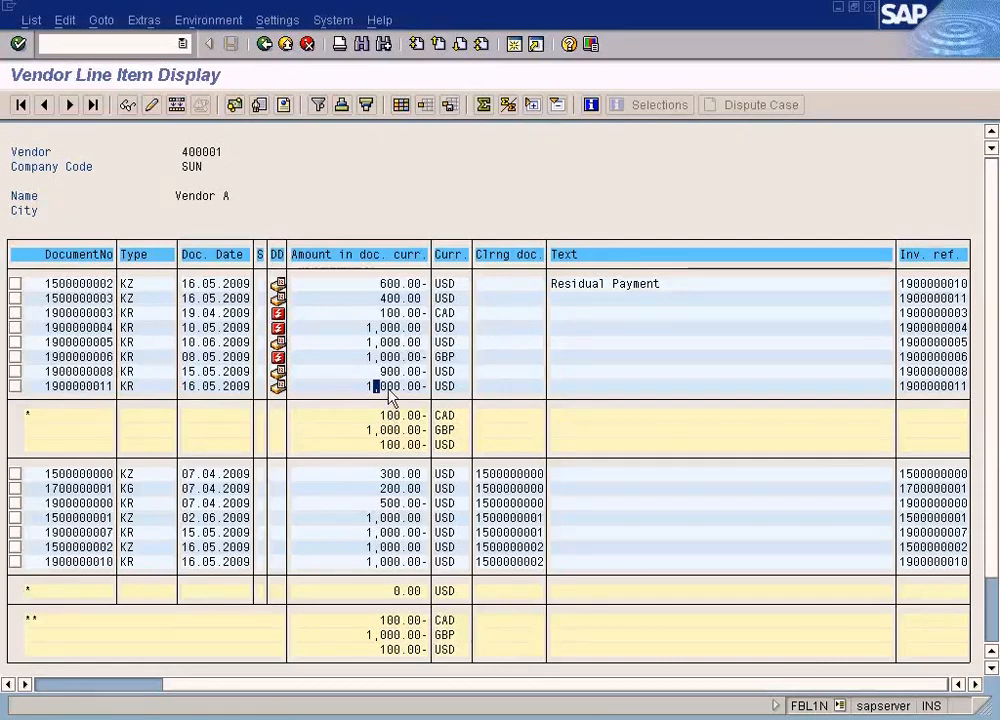
click(388, 299)
click(390, 386)
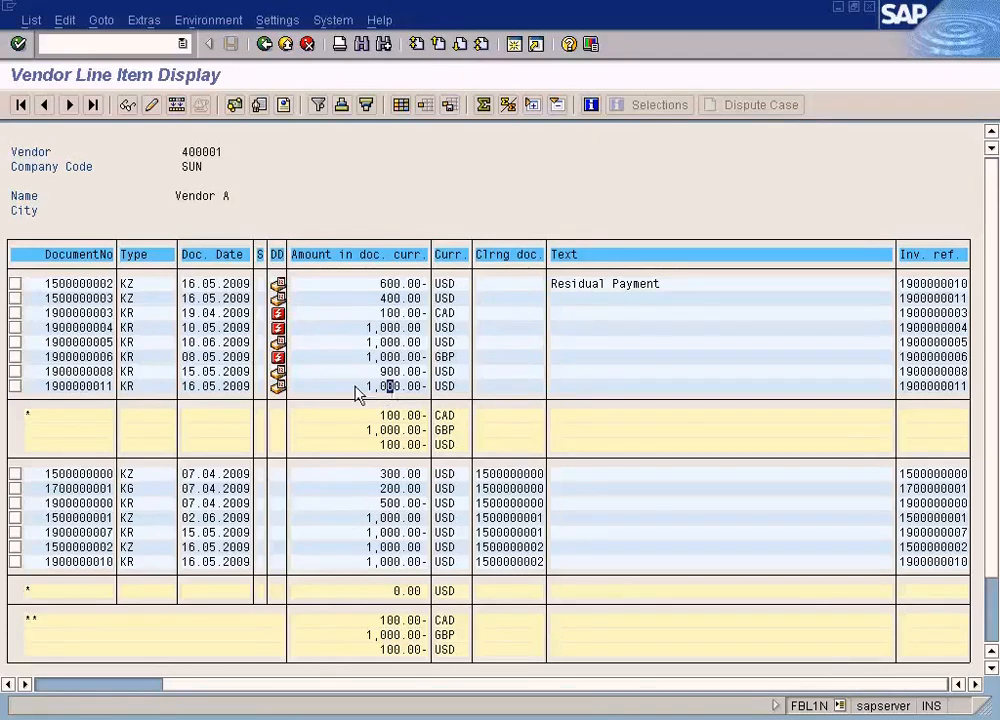
click(154, 684)
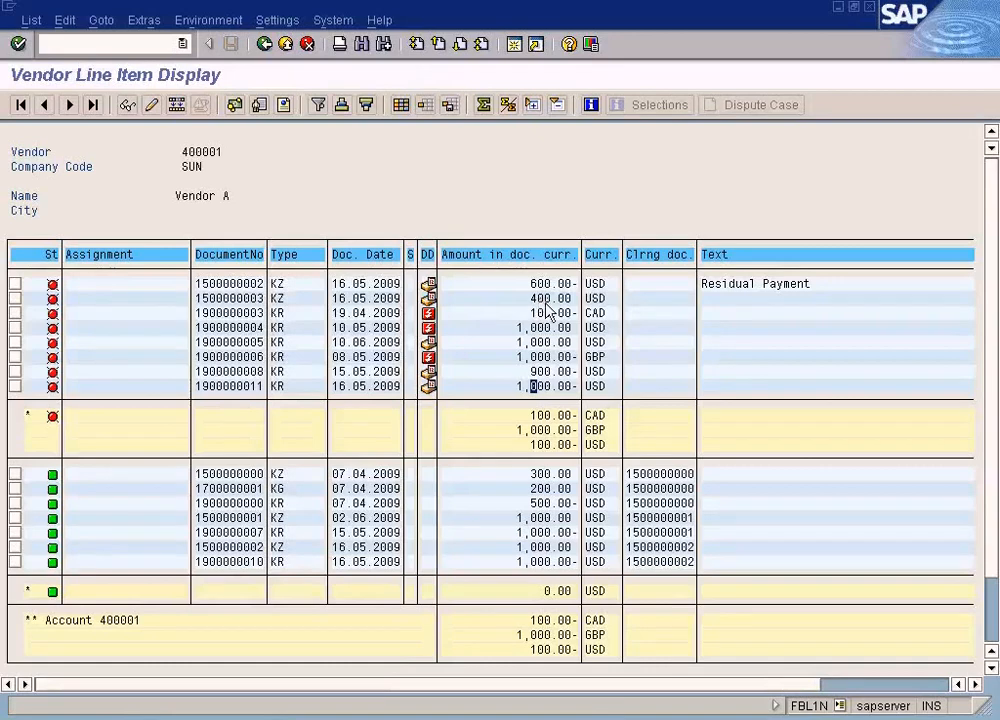
- In the outgoing payment entry, set the document date to 16.05.2009 and enter the Cash In Bank account with an amount of 600
key(alt+Tab)
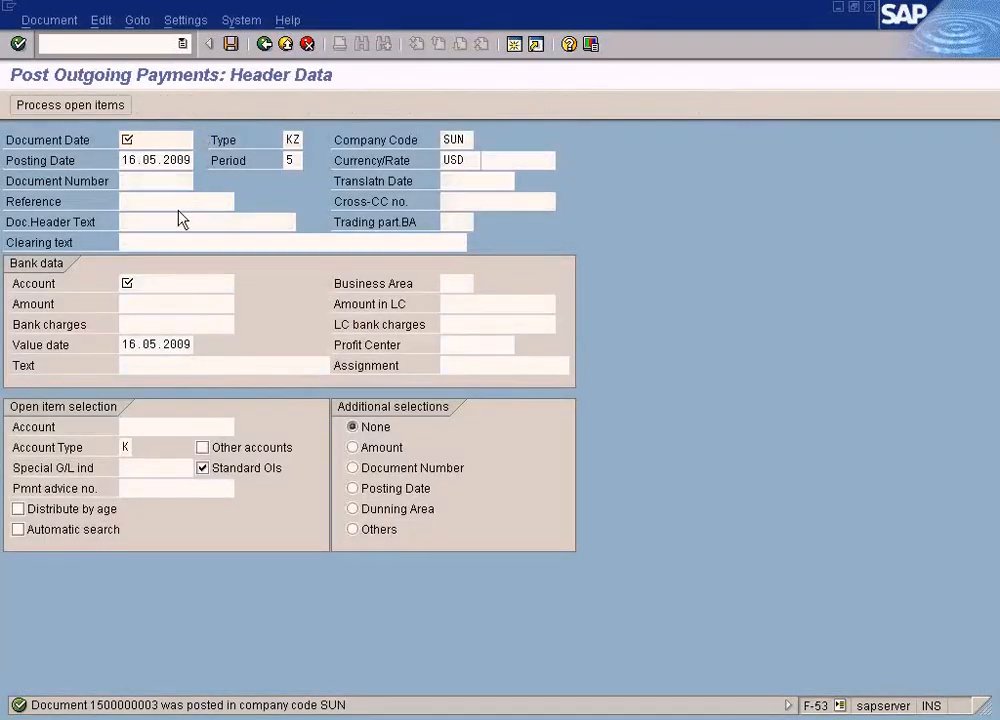
key(F4)
key(Return)
click(157, 286)
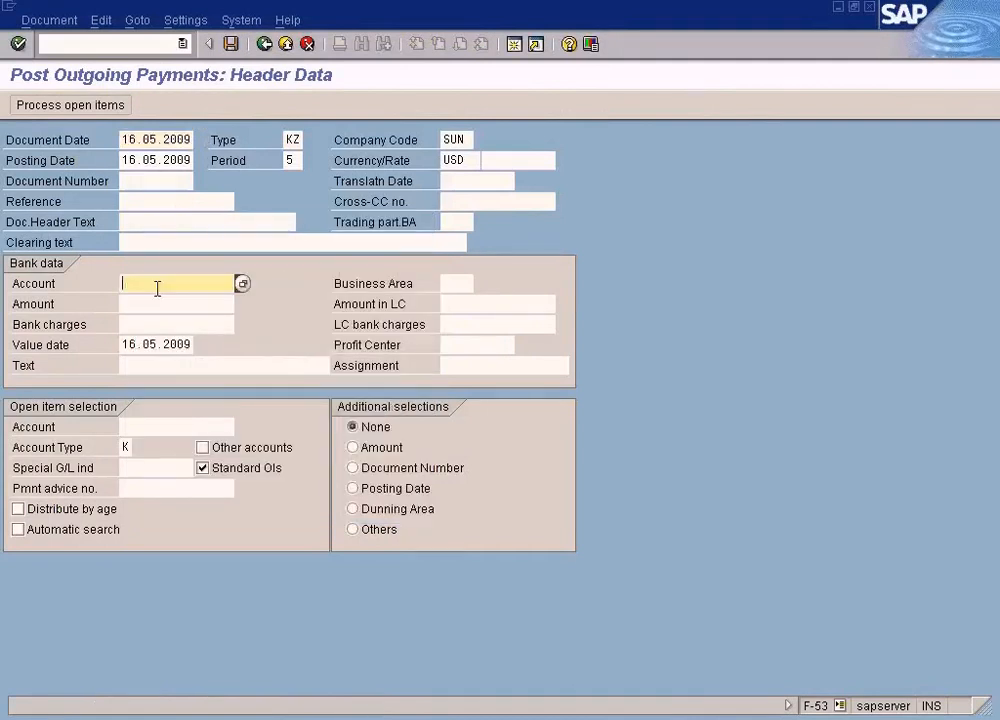
key(F4)
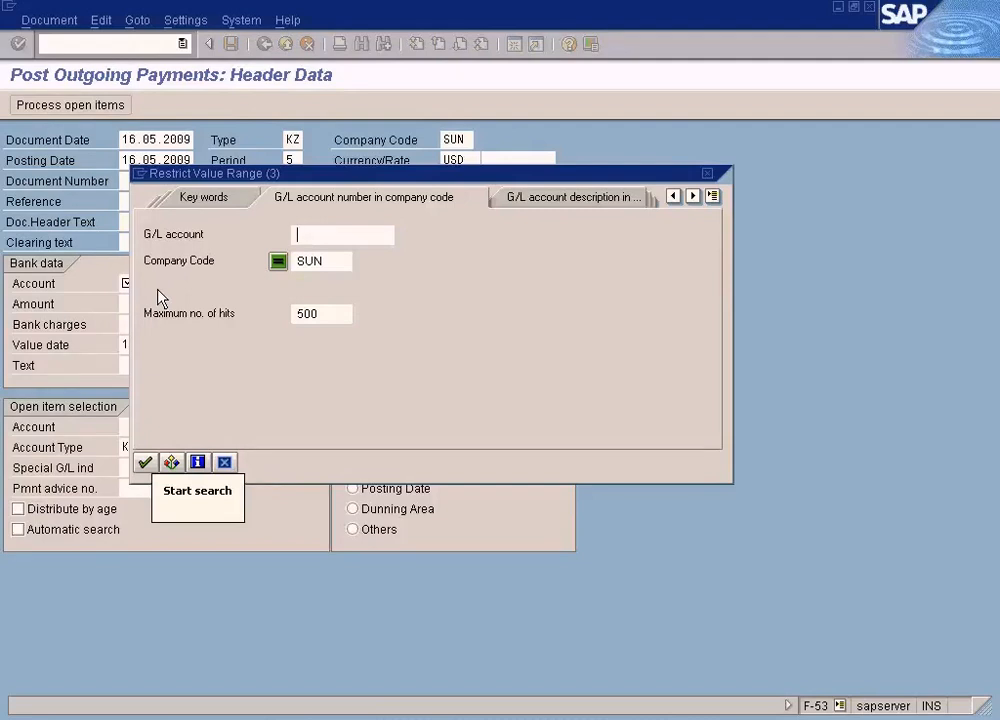
click(145, 462)
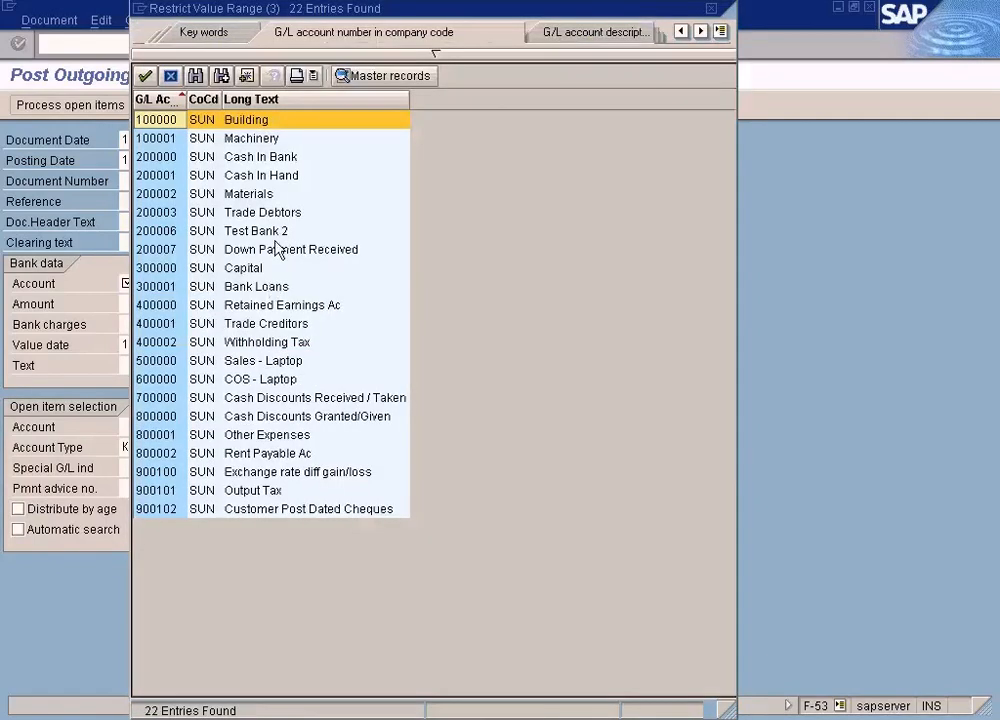
double_click(280, 157)
click(202, 308)
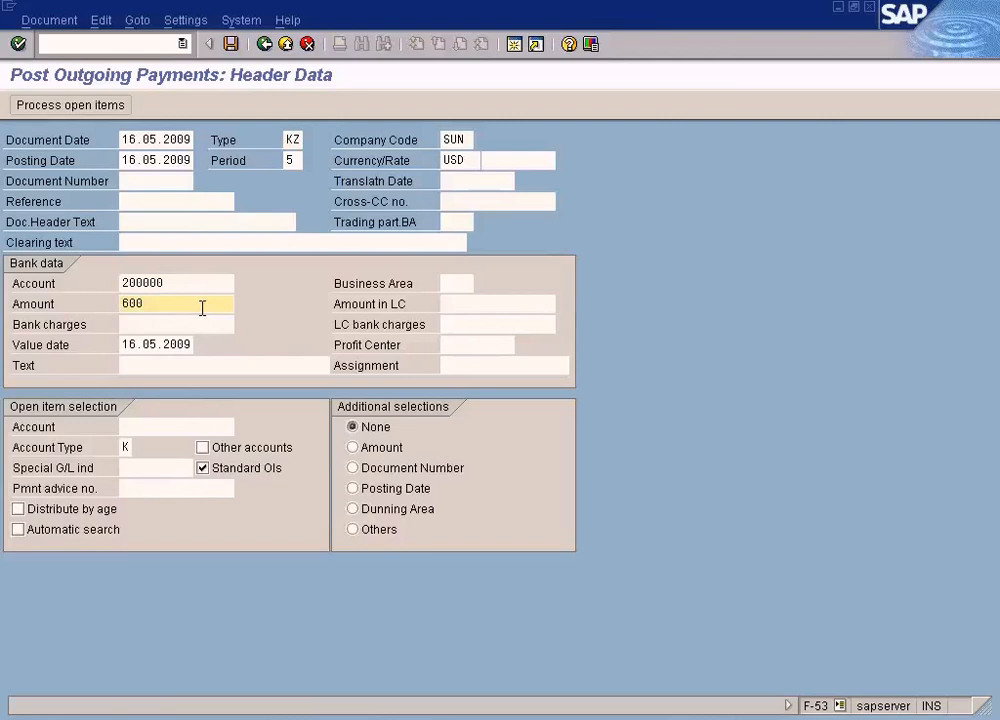
text(600)
- Choose Vendor A of company code SUN as the open item account and load its open items
click(165, 426)
click(243, 427)
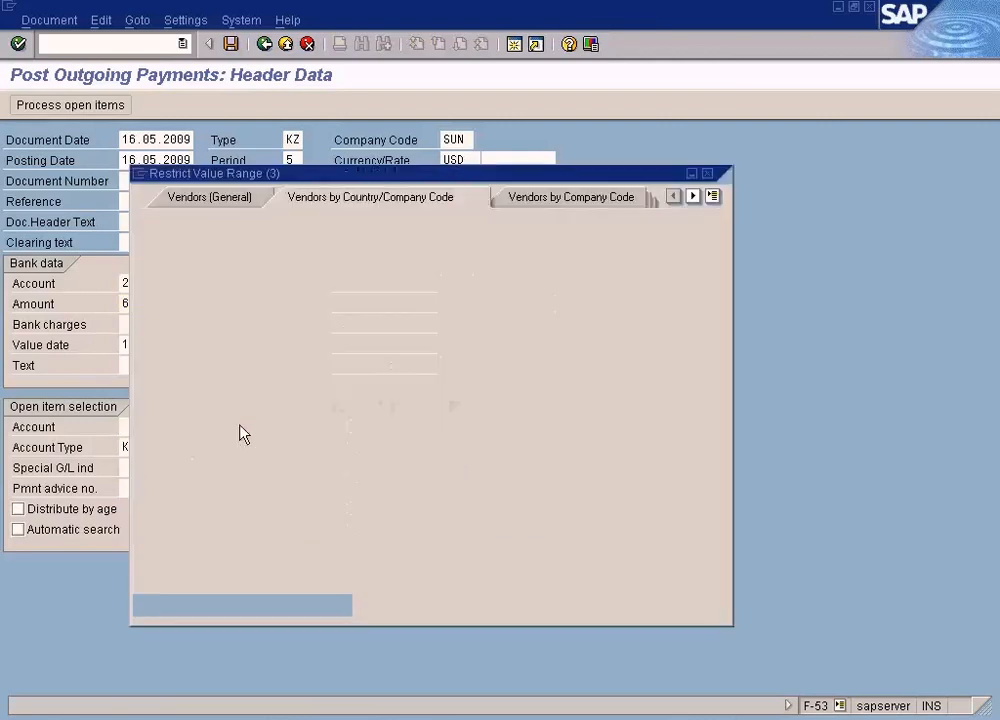
click(145, 605)
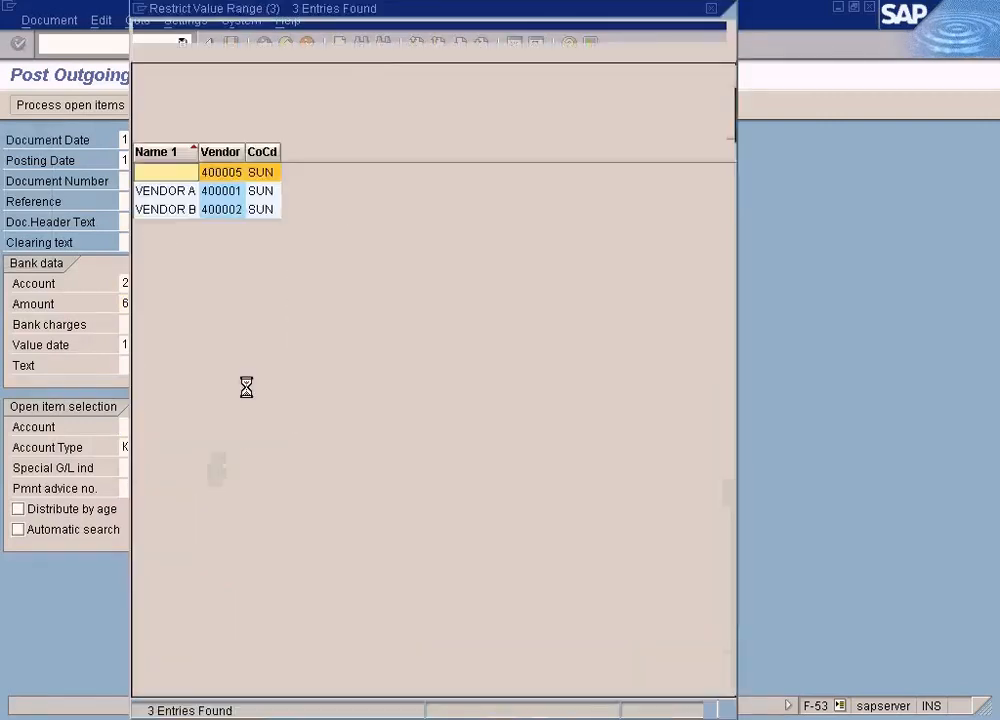
double_click(240, 192)
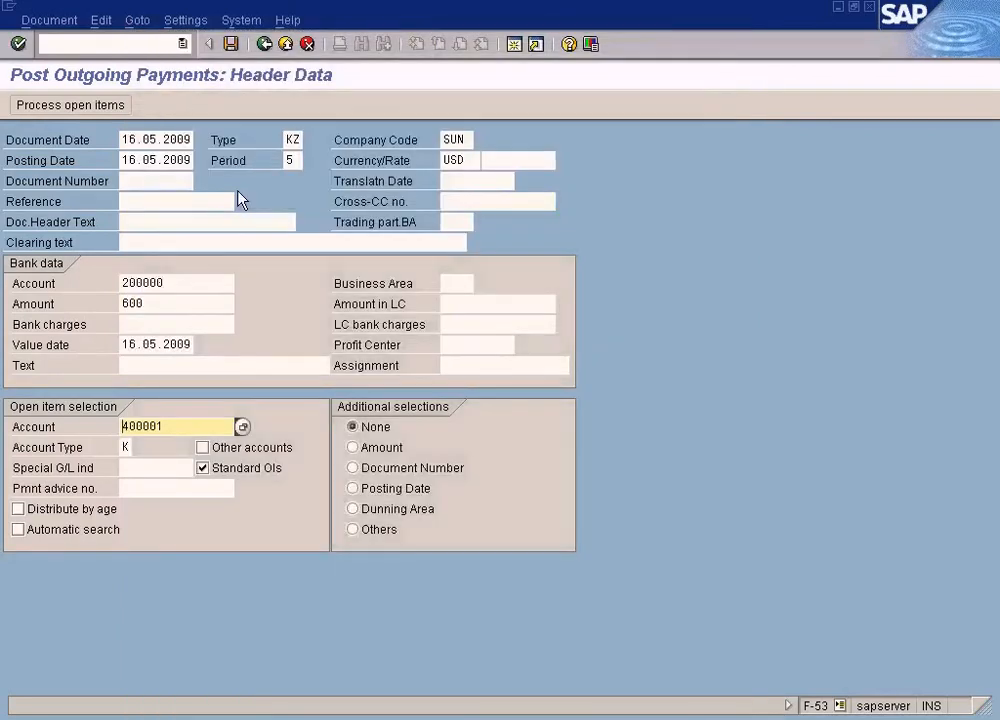
key(Return)
- Remove the cash discount from the 1,000.00 USD invoice dated 16.05.2009 and assign it a partial payment of 600
drag(400, 358, 508, 357)
key(Delete)
key(Delete)
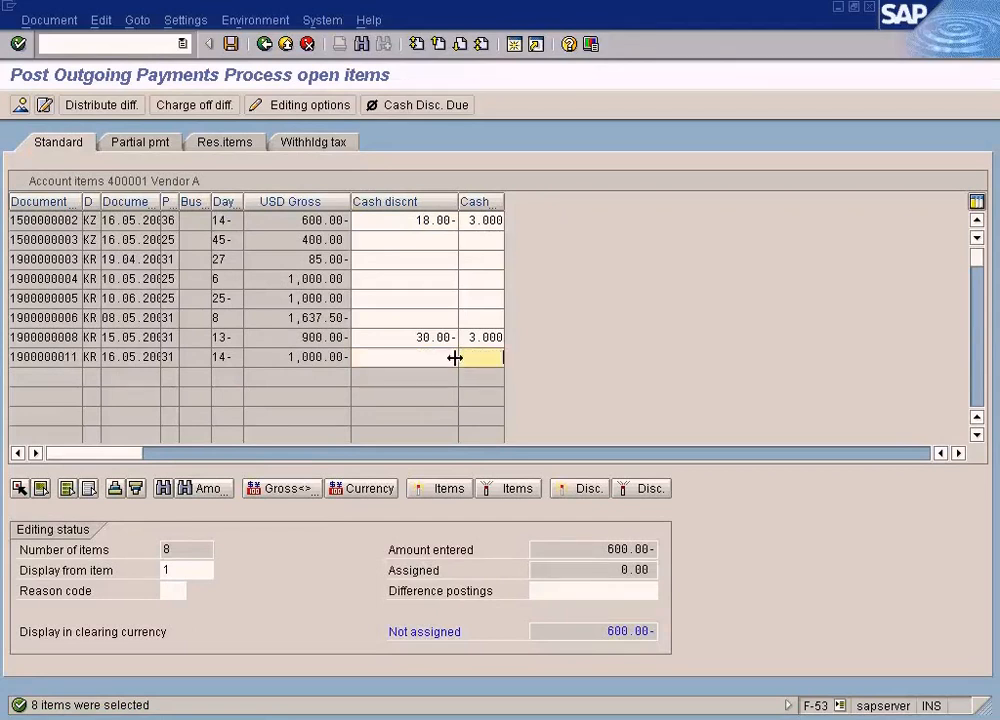
click(156, 144)
double_click(311, 357)
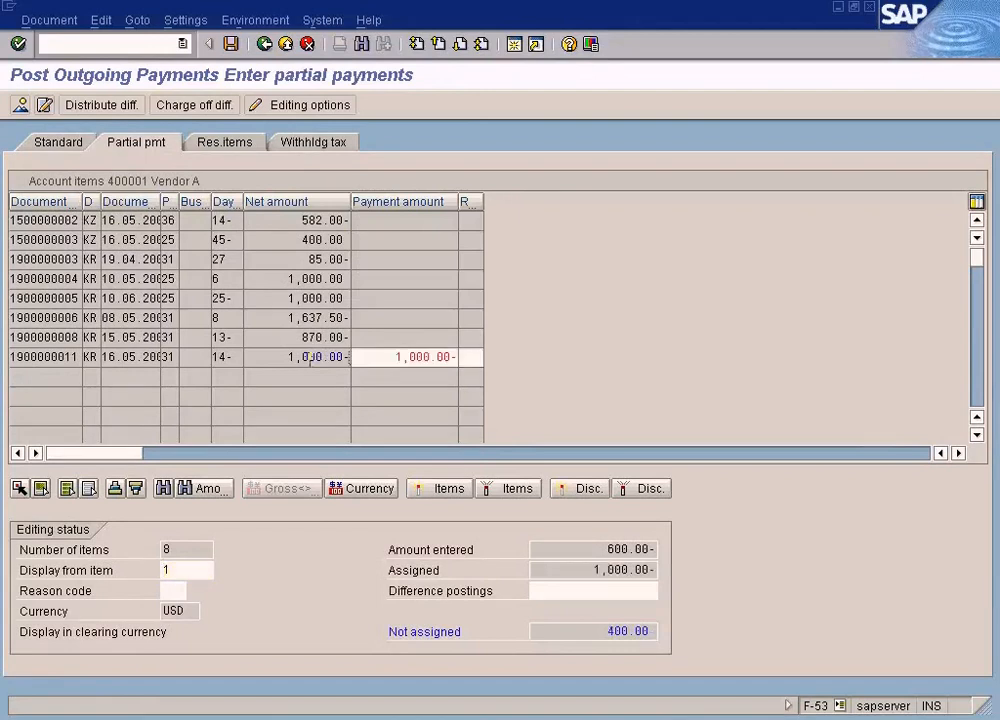
drag(382, 355, 476, 354)
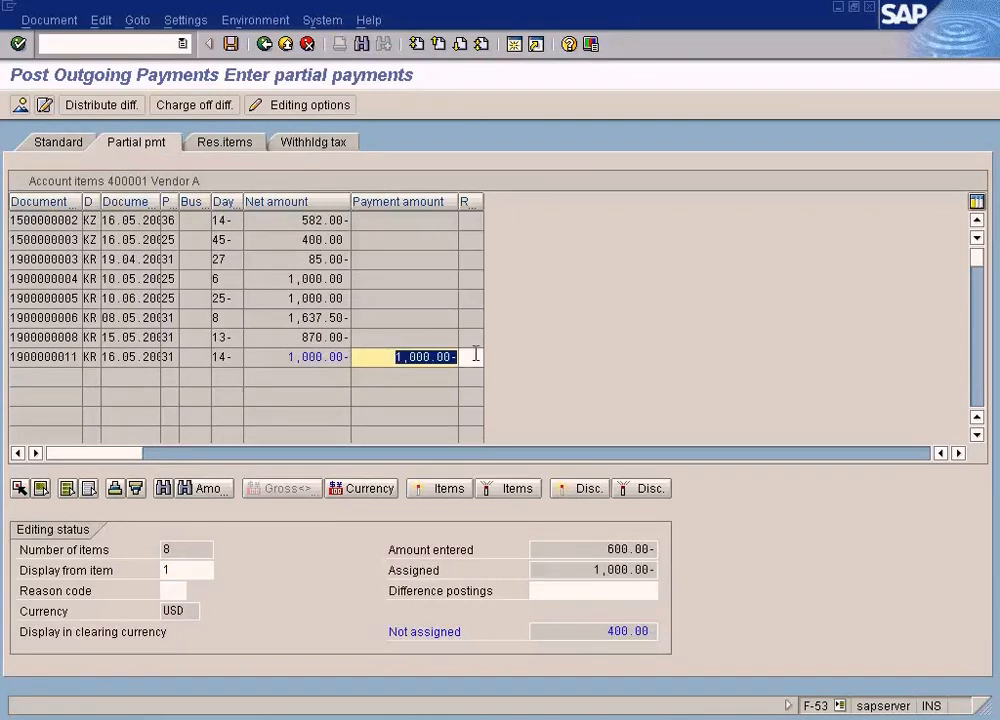
text(600)
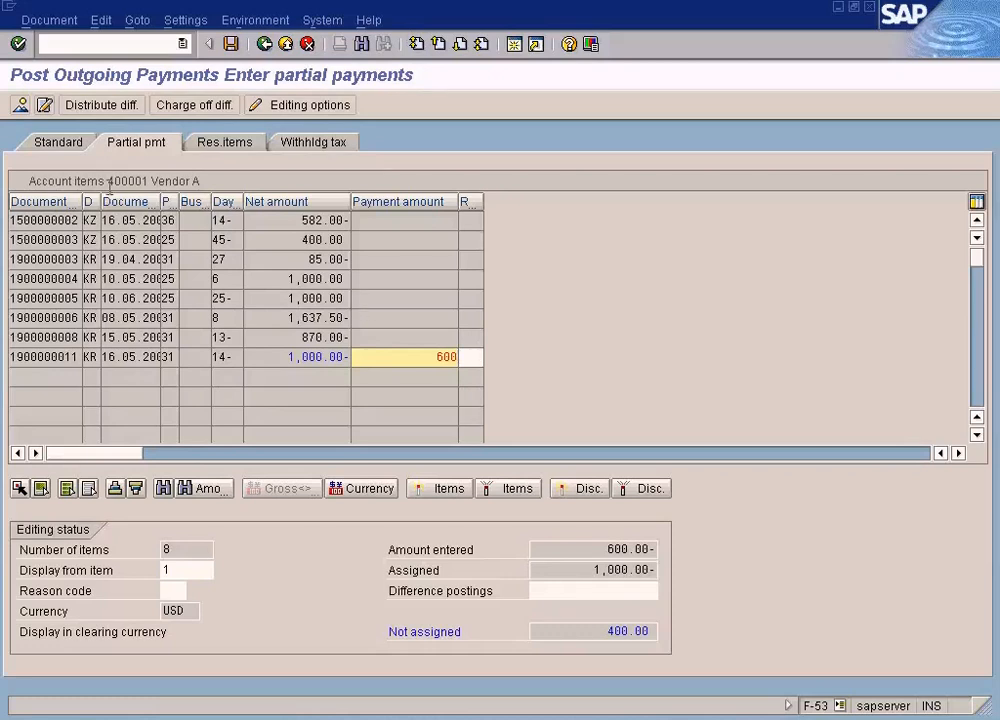
- In the document overview, set the Cash In Bank line item's due date to 16.05.2009
click(19, 106)
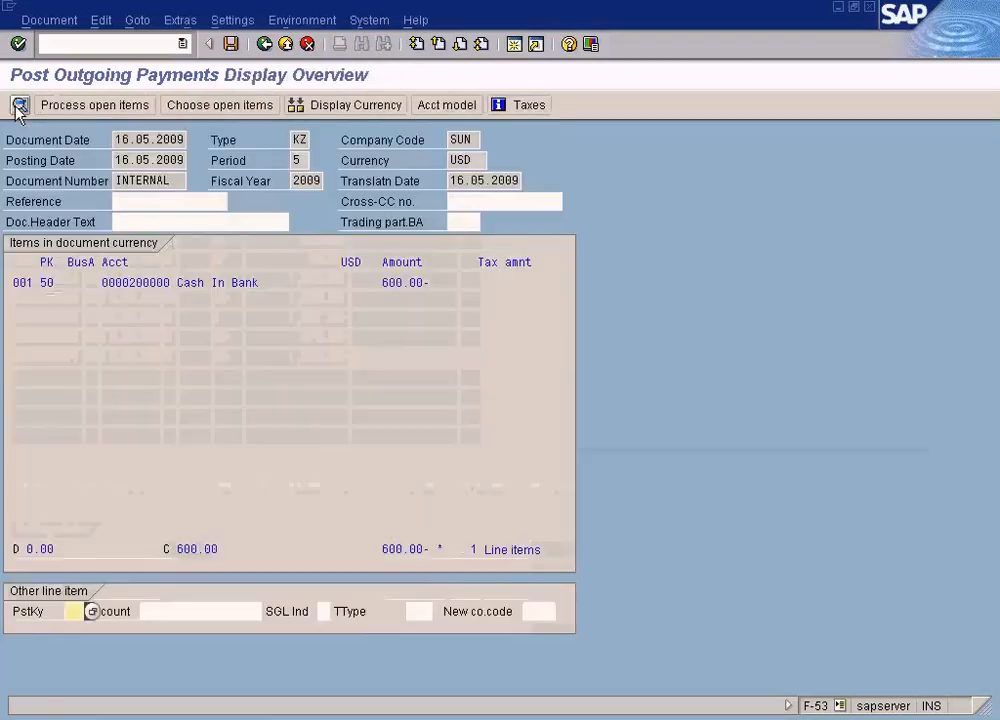
double_click(239, 281)
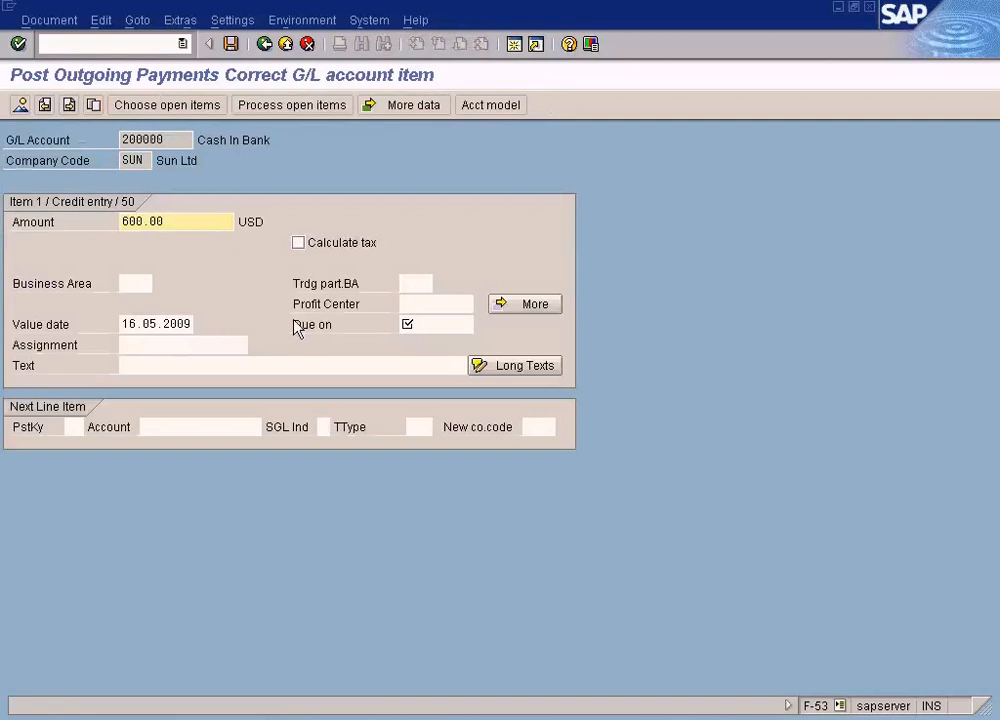
click(436, 323)
key(F4)
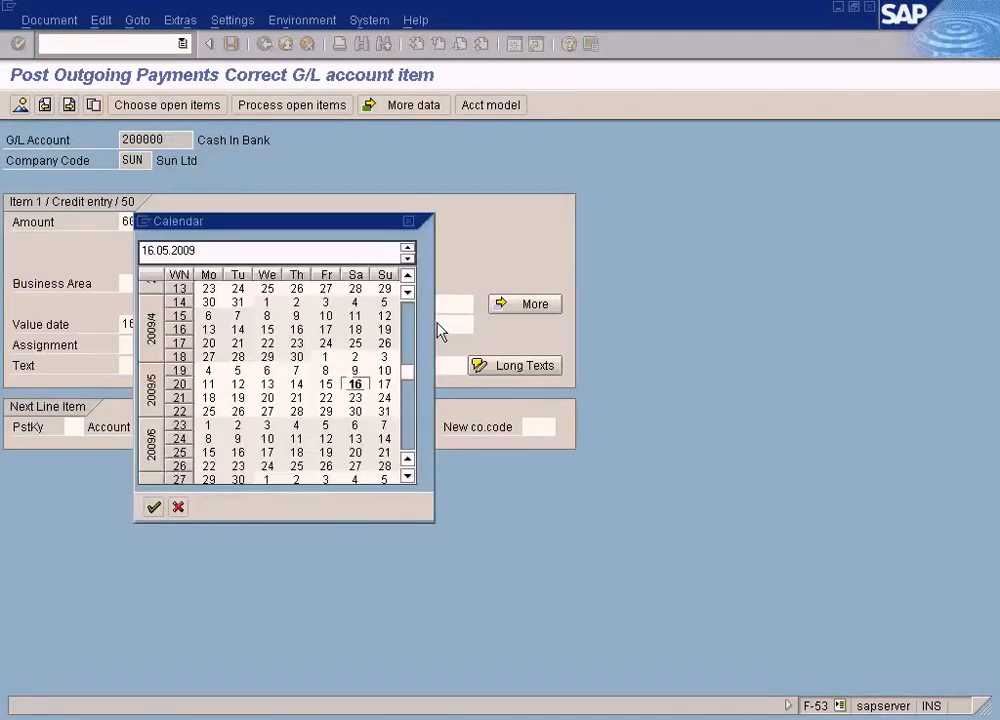
key(Return)
click(21, 105)
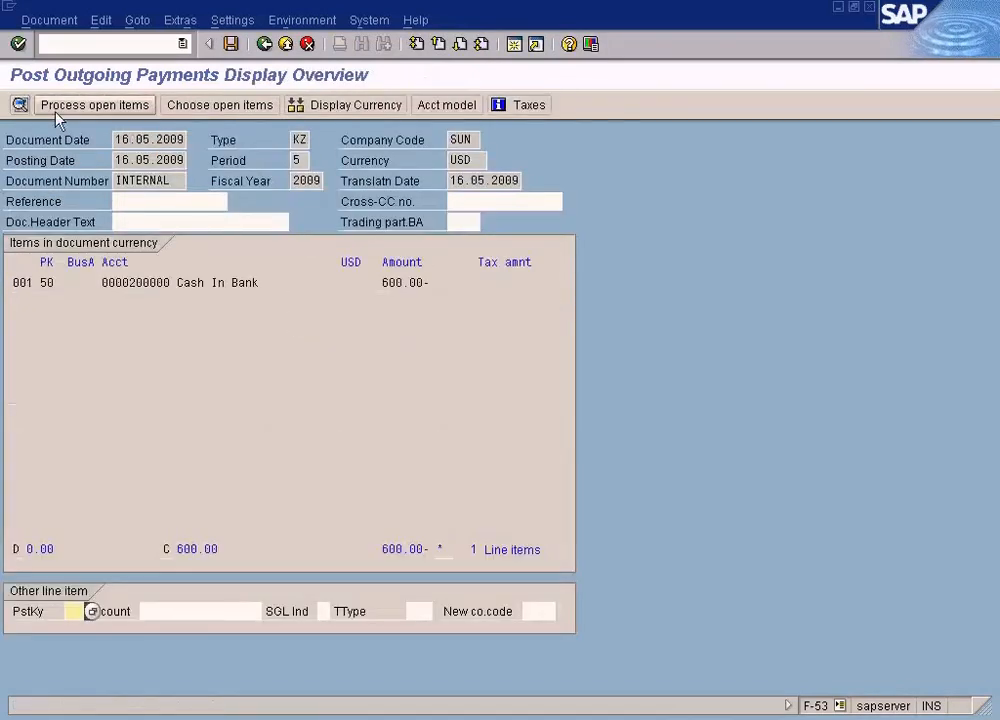
- Simulate the 600 USD outgoing payment document and post it
click(50, 22)
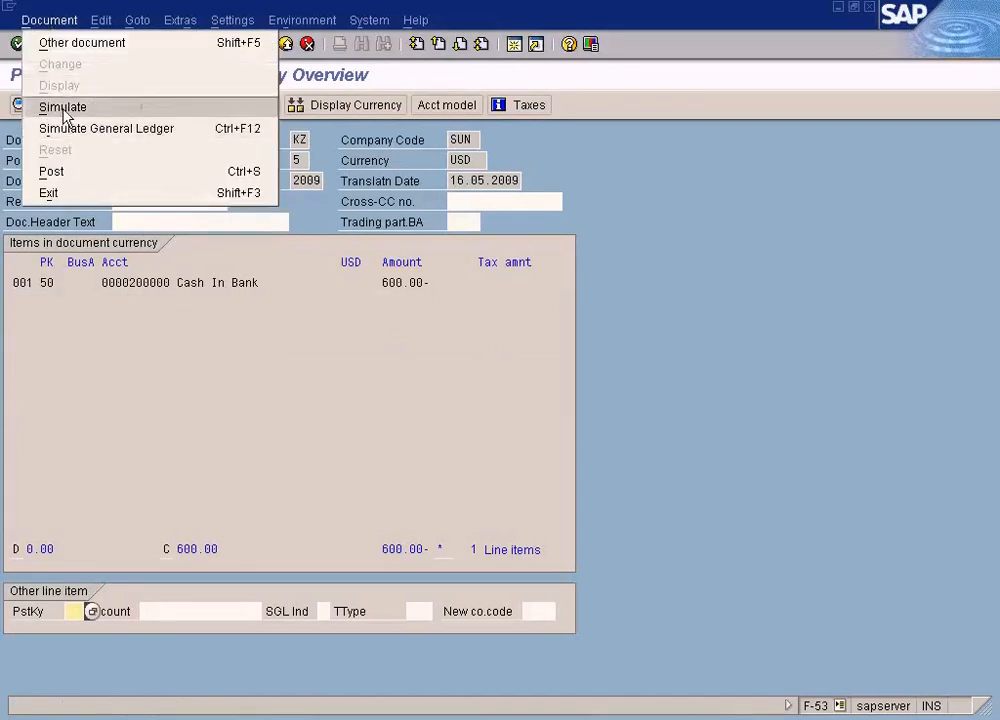
click(62, 108)
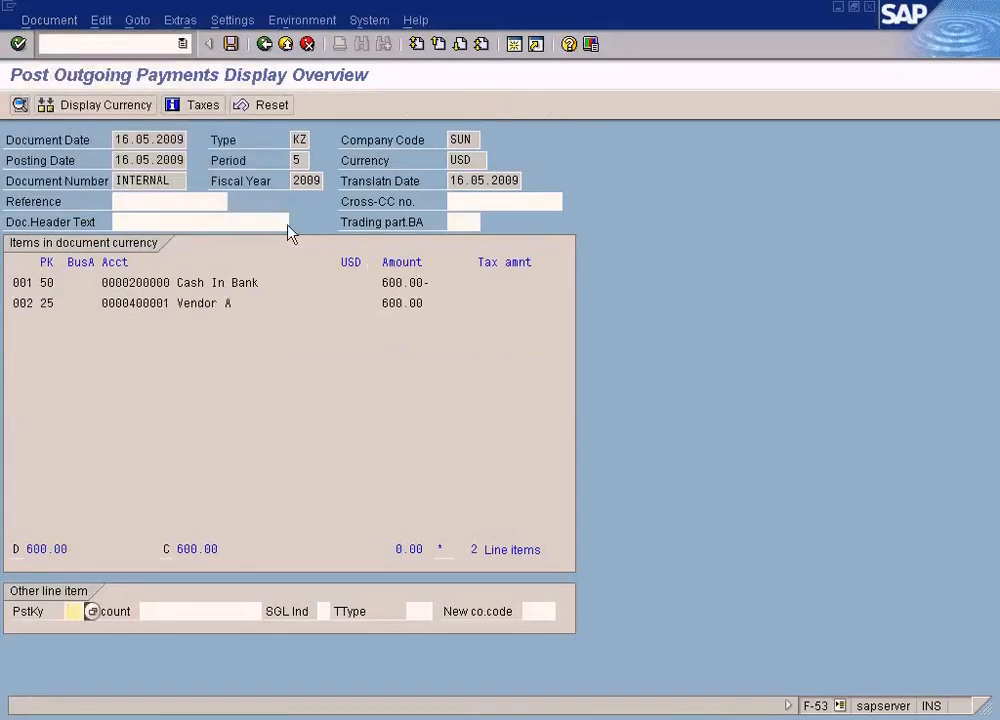
click(231, 43)
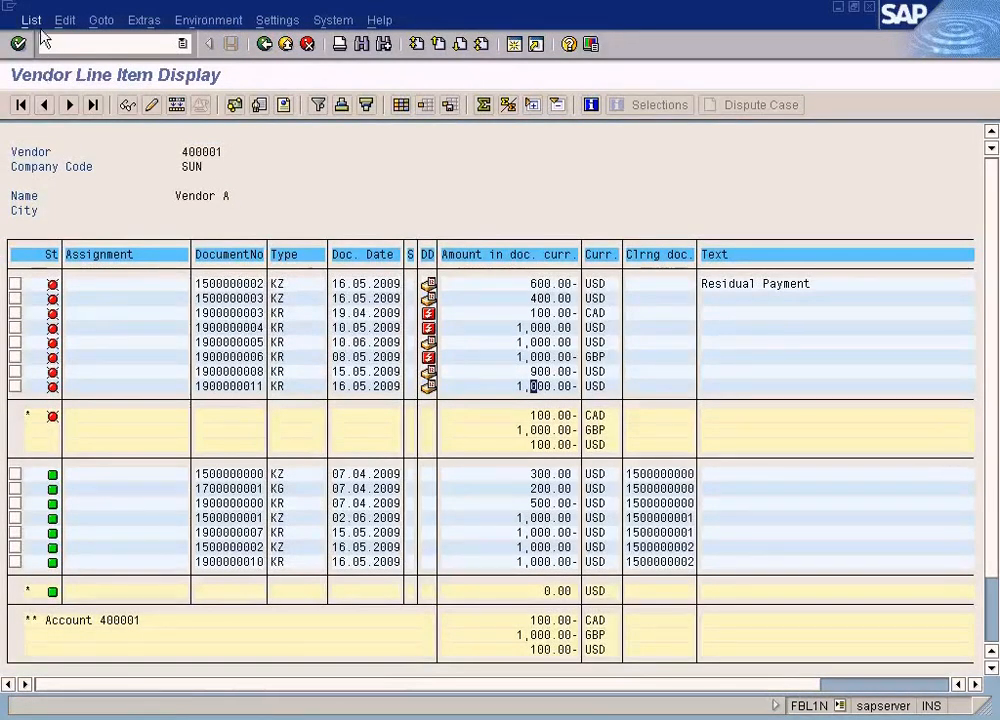
- Refresh the Vendor A line item list and match the new 600.00 USD payment to the posted document number
click(32, 21)
click(42, 66)
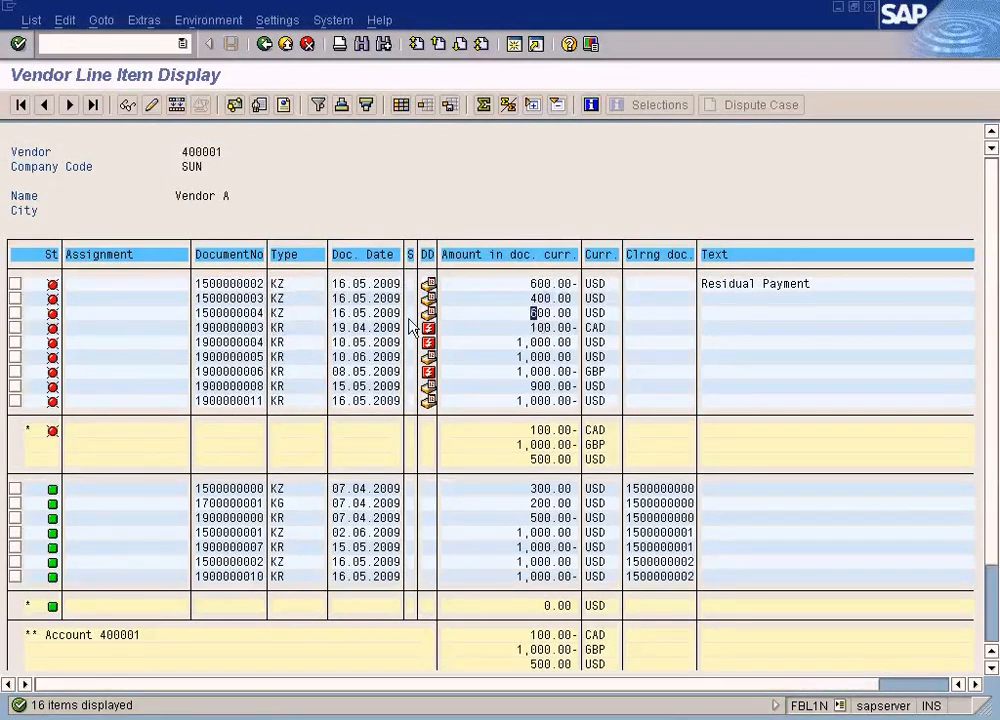
key(F3)
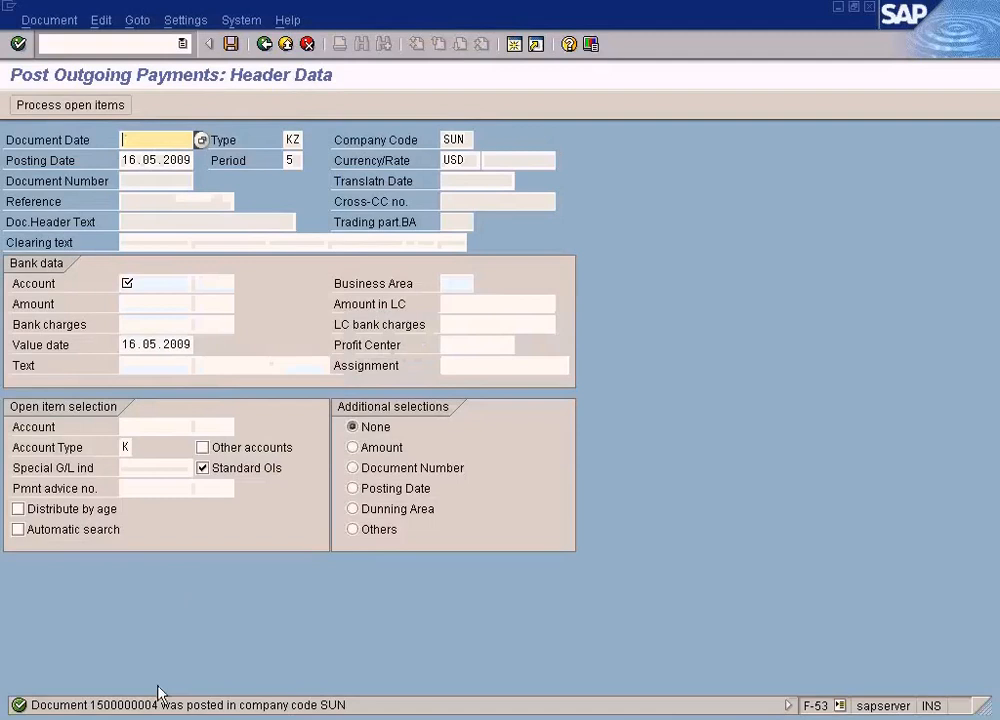
key(F3)
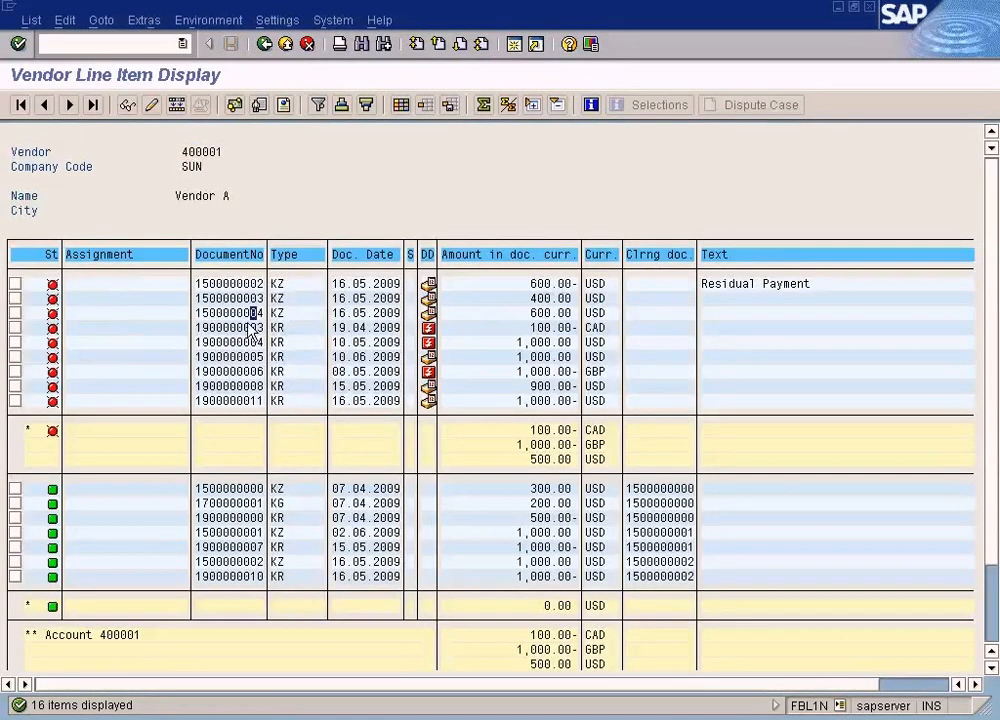
- Compare the amounts of the 400.00 and 600.00 USD payments with the open 1,000.00 USD invoice dated 16.05.2009
click(541, 314)
key(Down)
key(Down)
key(Down)
key(Down)
key(Down)
key(Down)
key(Left)
click(539, 300)
click(540, 313)
click(536, 400)
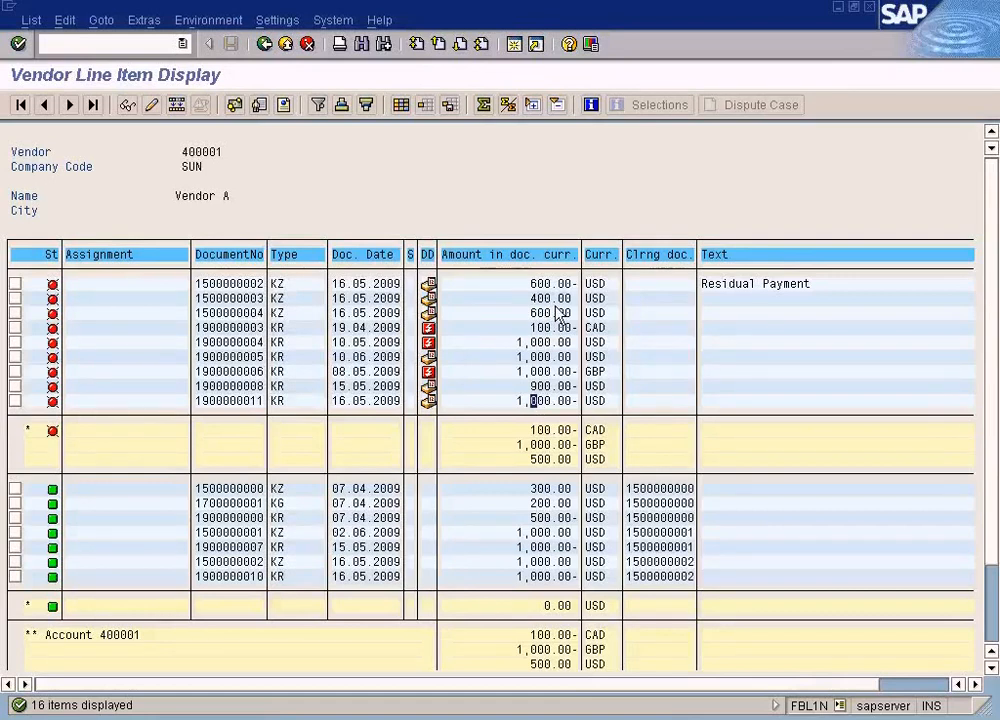
- Search the hidden fields for "invoice" and add the Invoice reference column to the line item layout
click(944, 688)
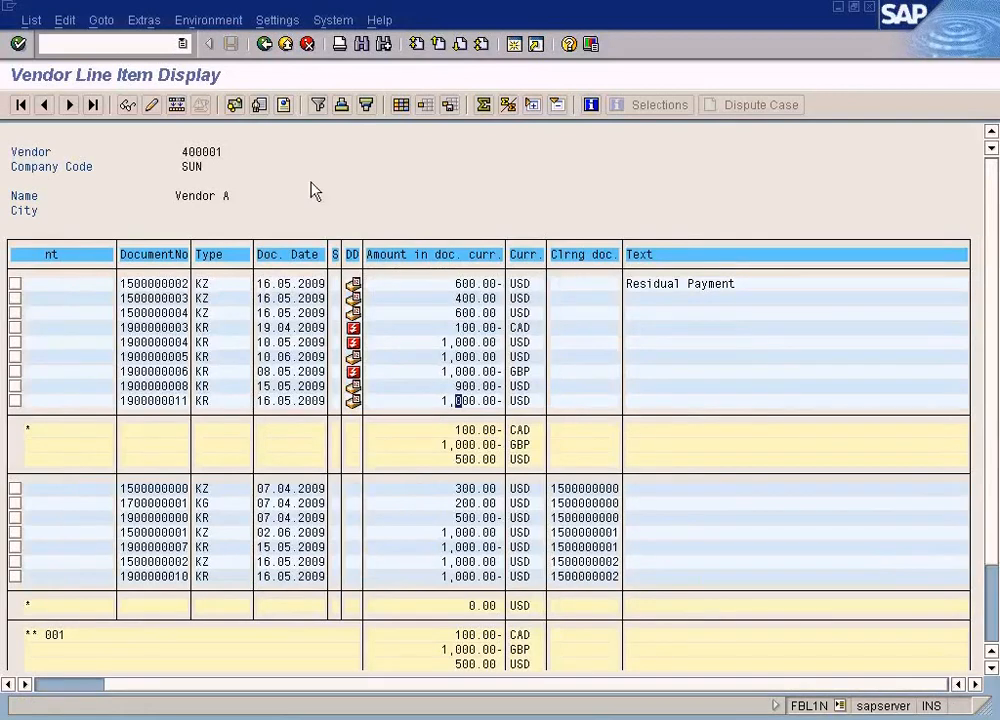
click(400, 105)
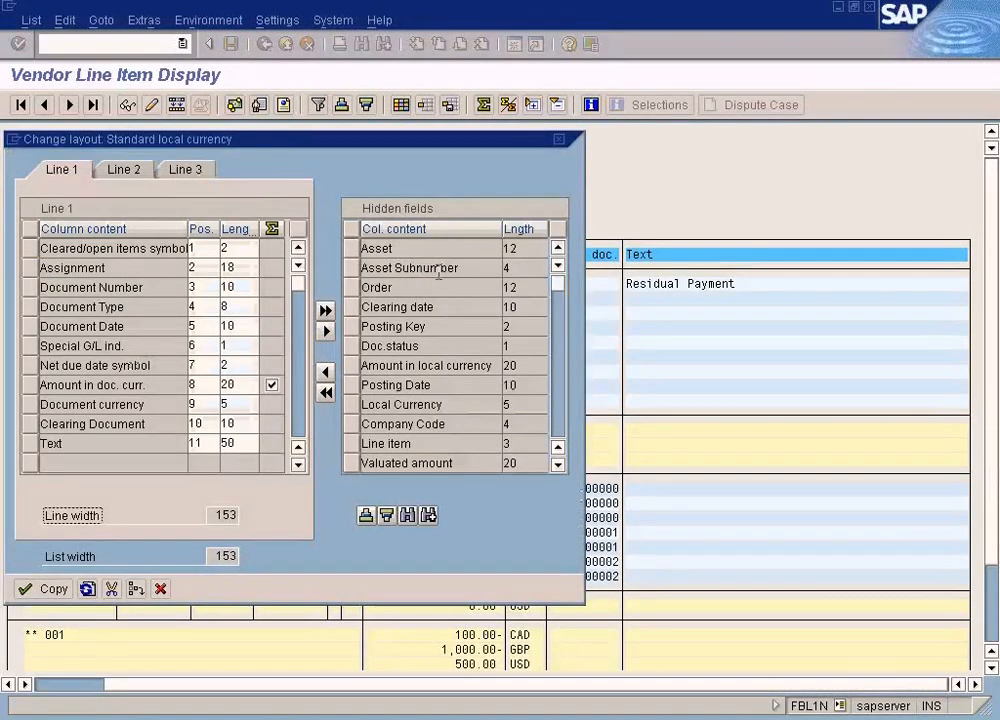
click(407, 516)
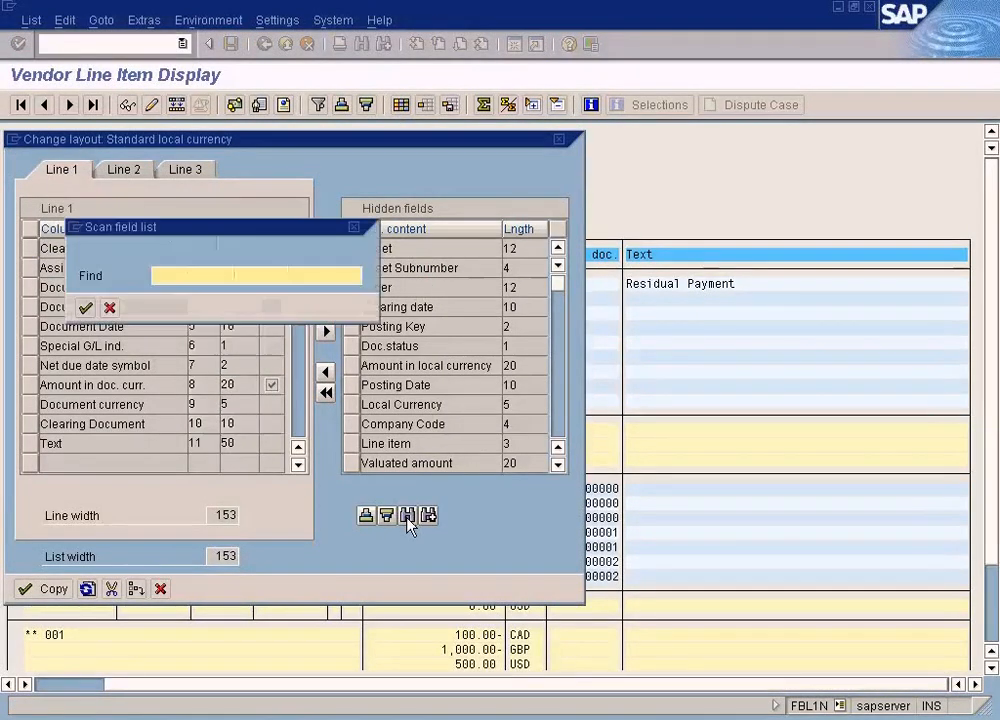
text(invoice)
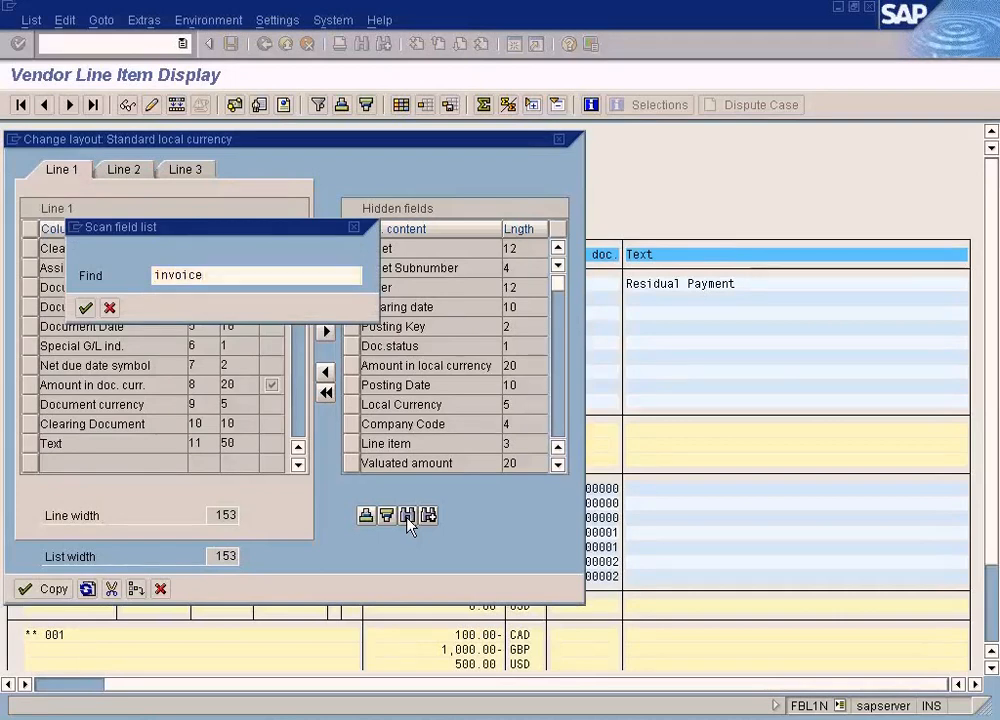
key(Return)
click(325, 371)
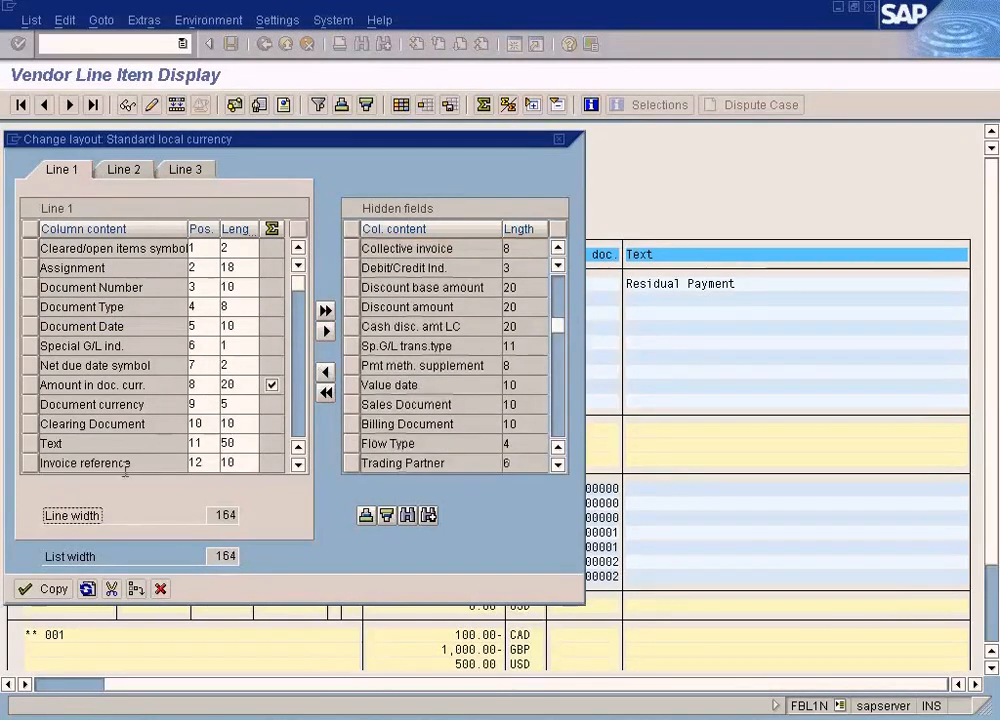
click(55, 590)
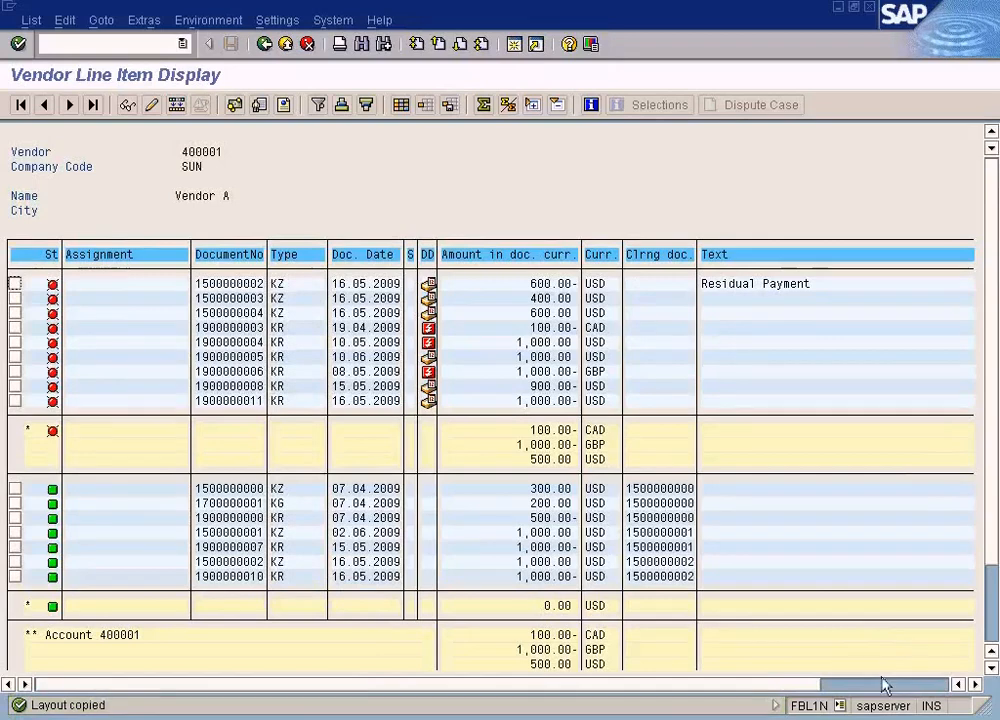
- Compare the invoice references of the 400.00 and 600.00 USD payments with the document number of the 1,000.00 USD invoice
click(376, 401)
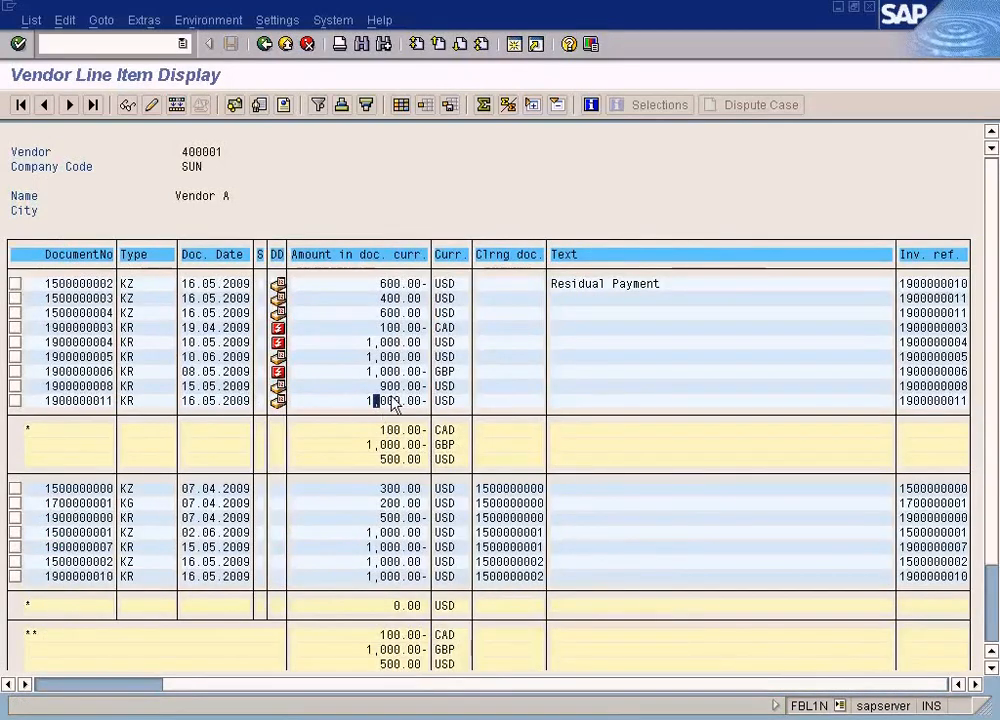
click(403, 313)
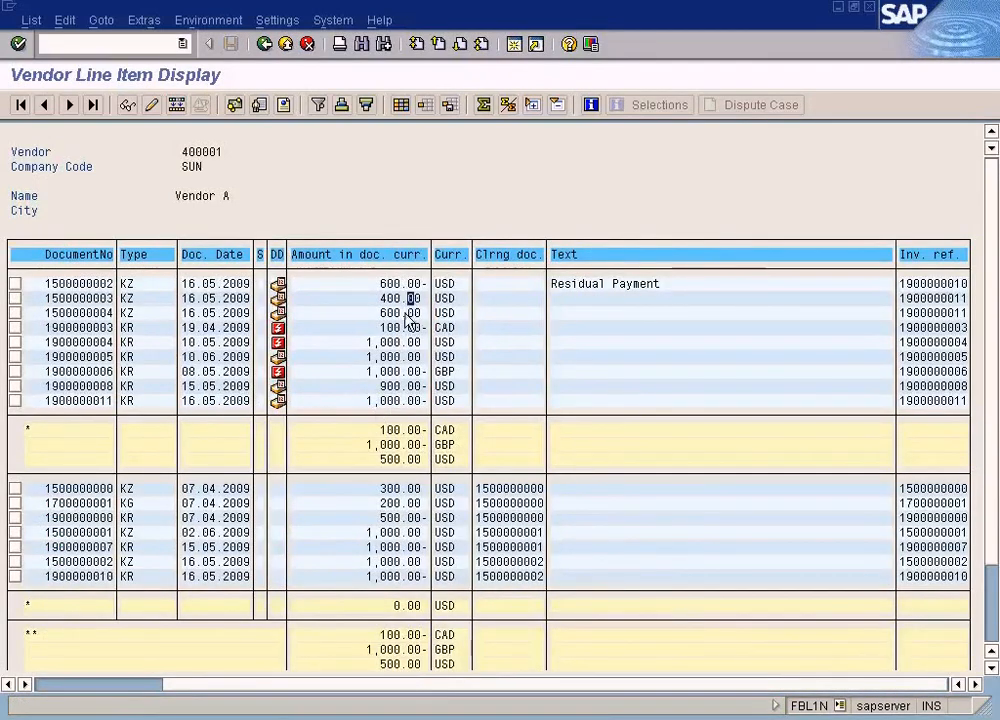
click(951, 313)
click(952, 298)
click(106, 401)
click(908, 313)
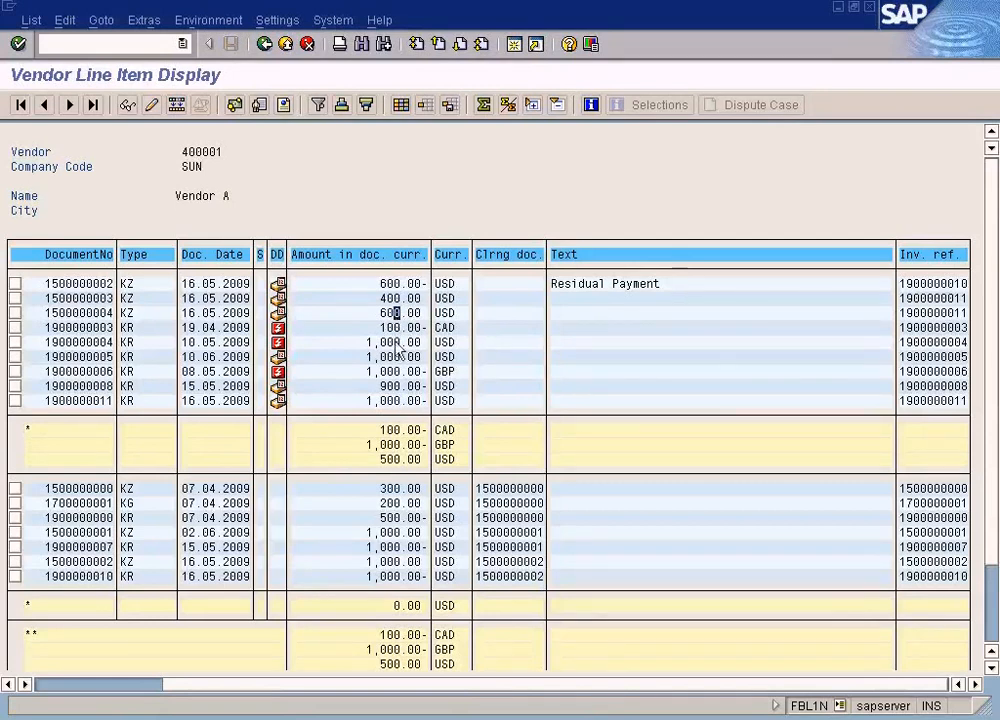
click(389, 313)
click(390, 313)
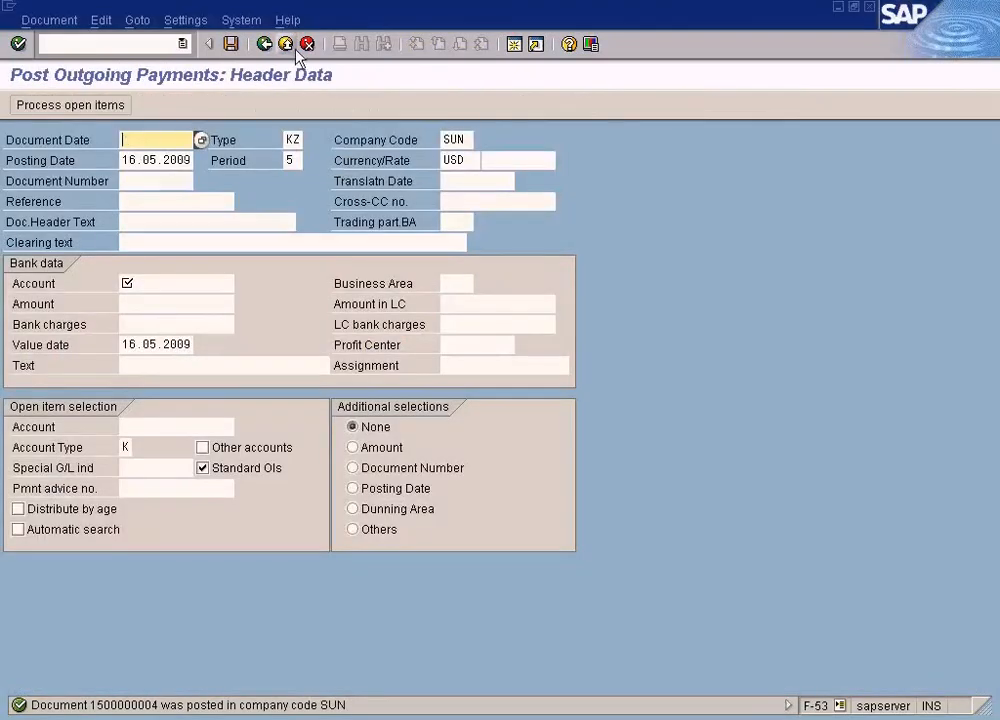
- Exit the outgoing payment entry without saving and open the Clear transaction for Accounts Payable accounts
click(291, 45)
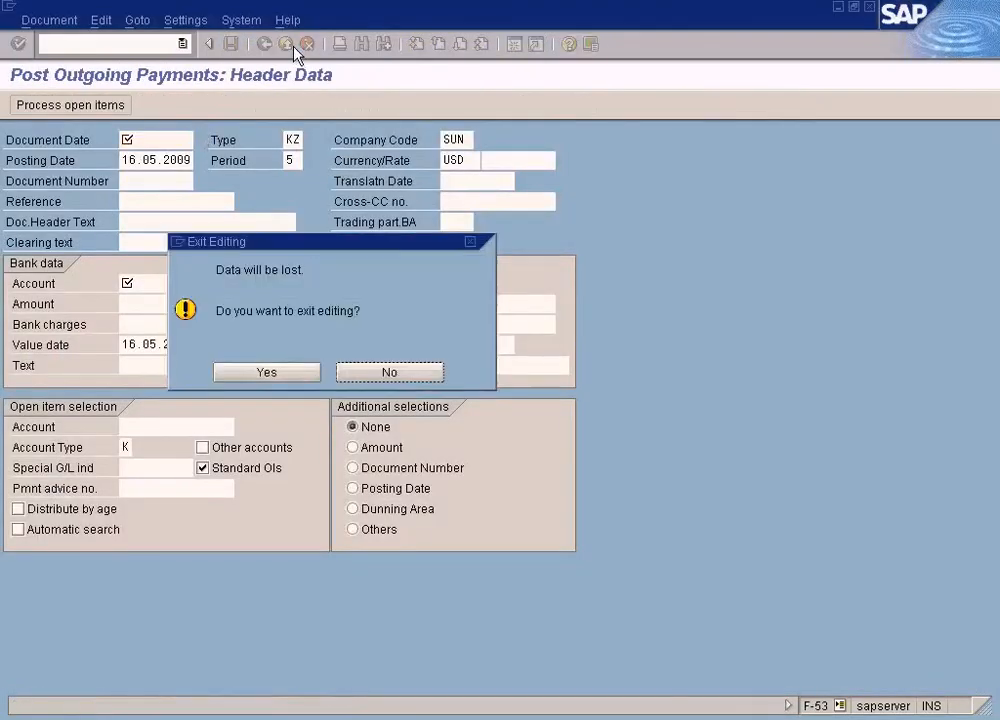
click(277, 373)
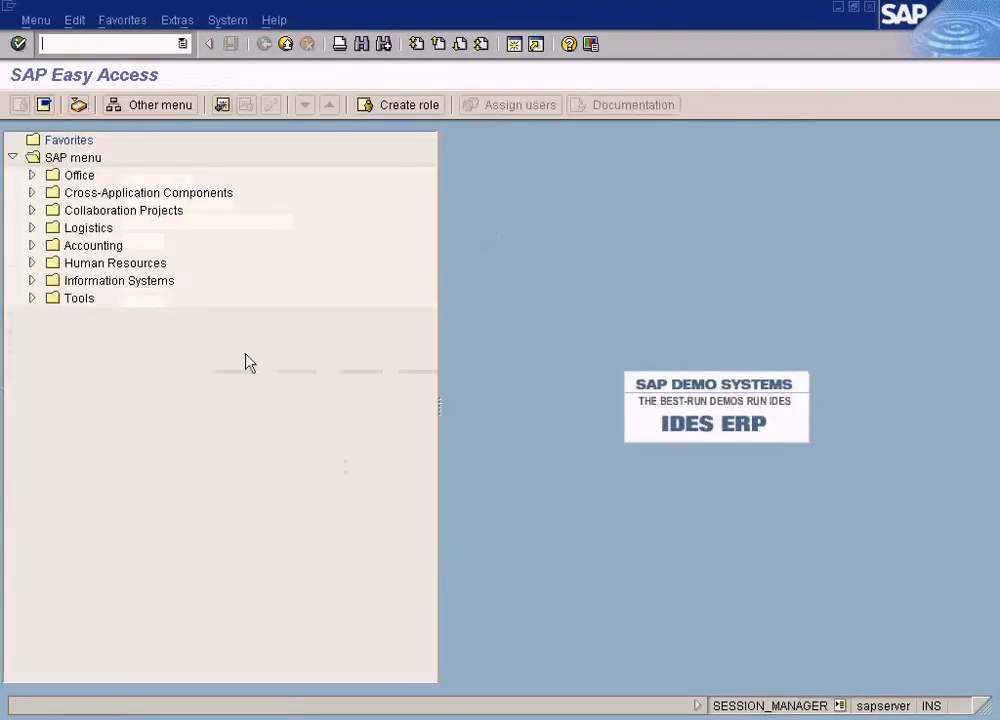
click(33, 246)
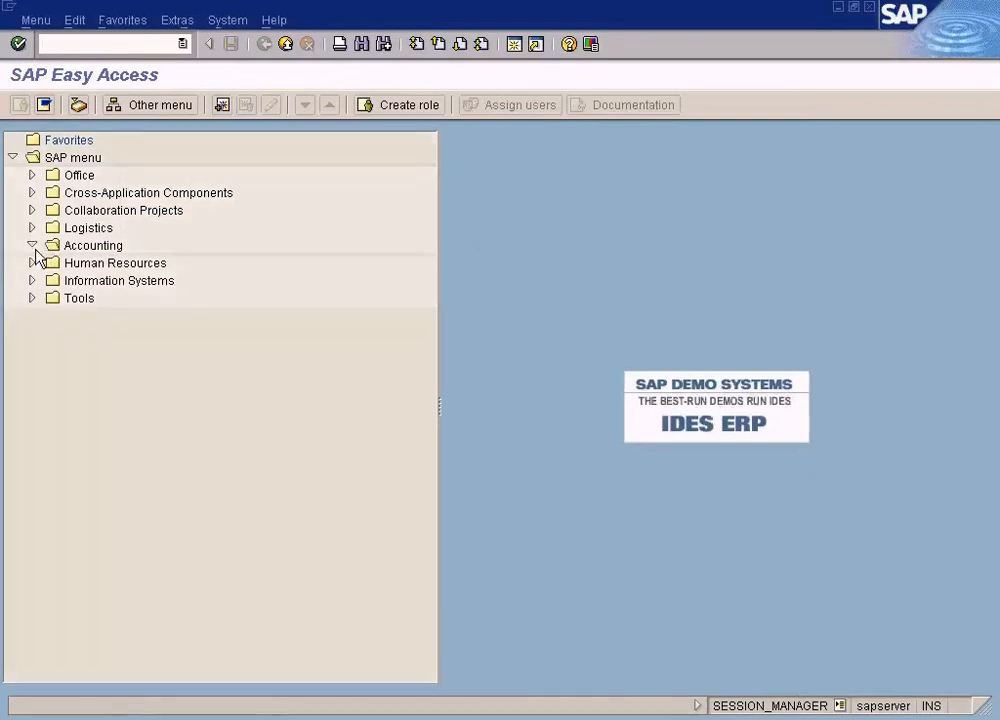
click(52, 264)
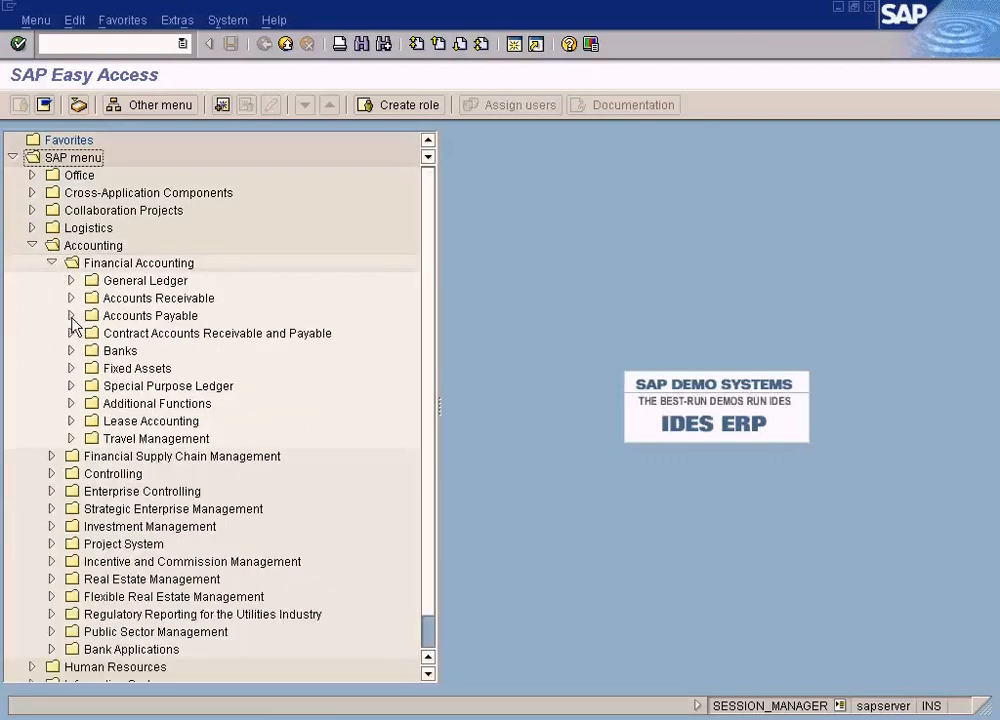
click(73, 319)
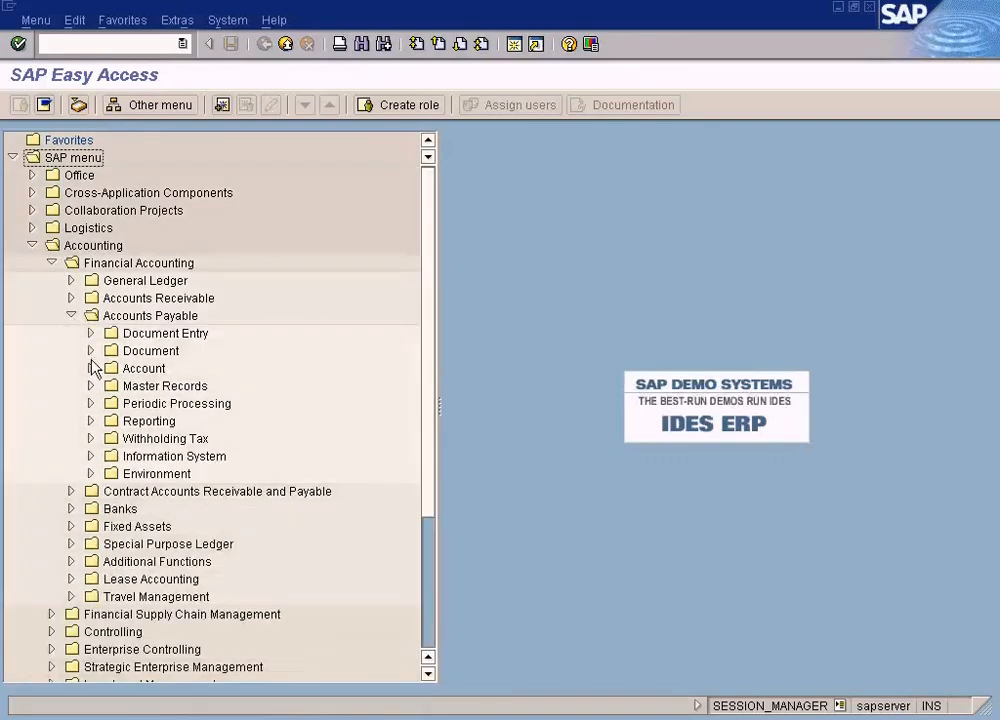
click(91, 368)
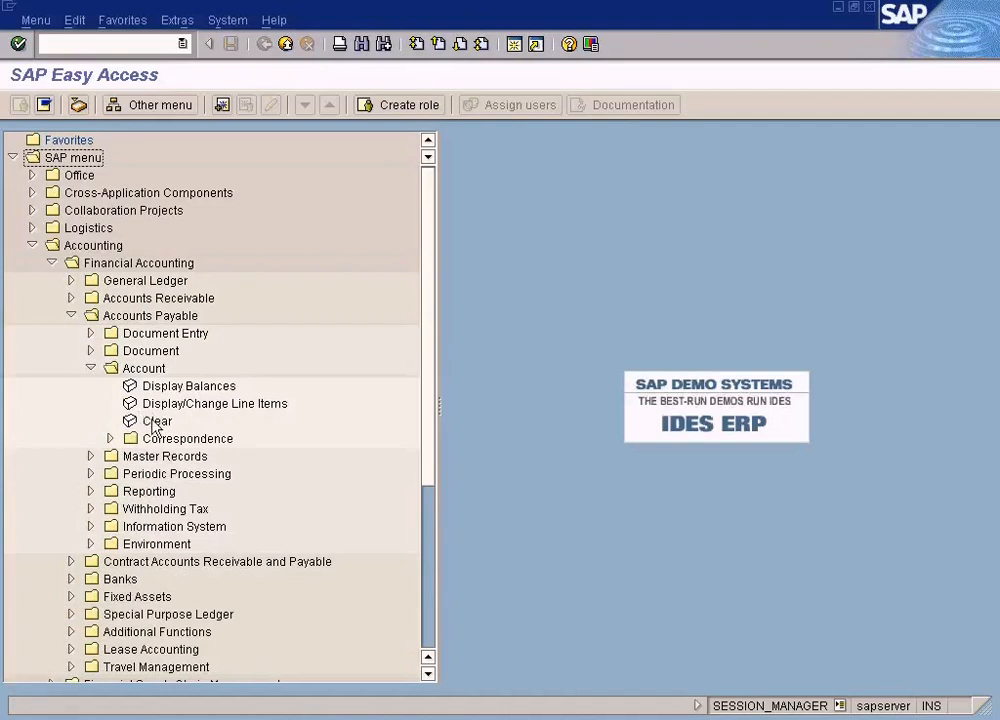
click(155, 423)
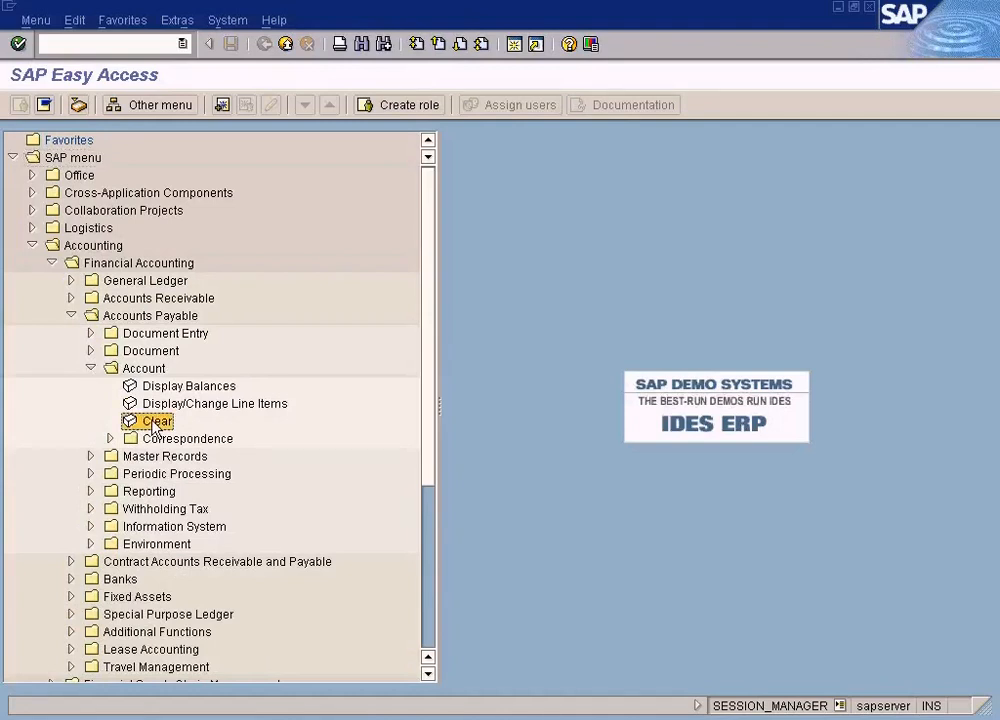
click(140, 316)
double_click(157, 424)
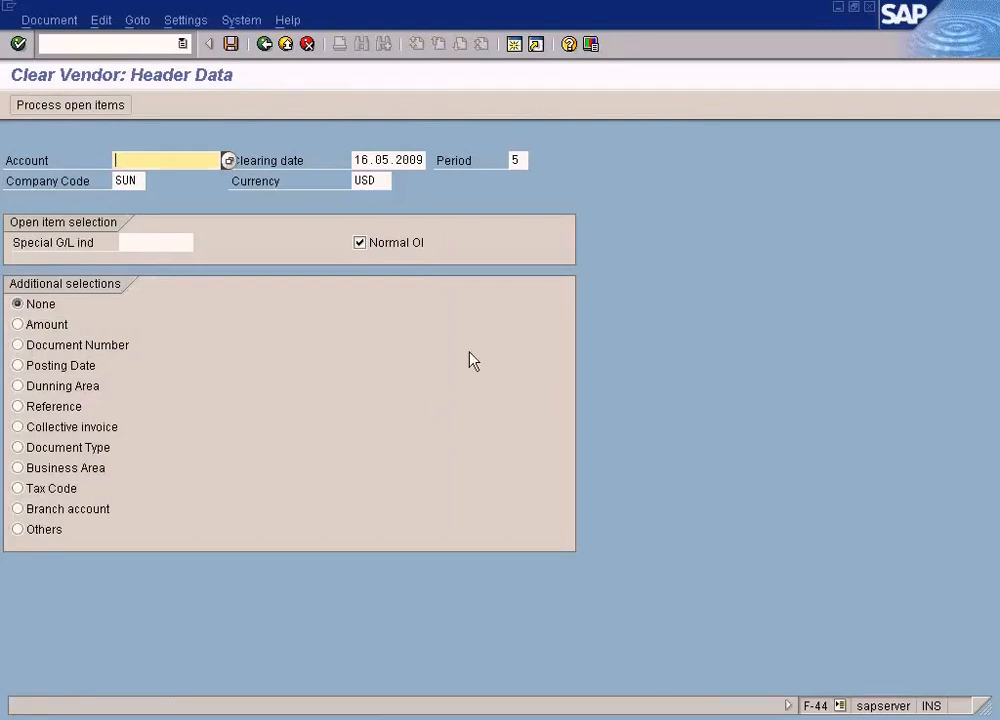
- Look up Vendor A's account for company code SUN and load its open items for clearing in USD
click(228, 161)
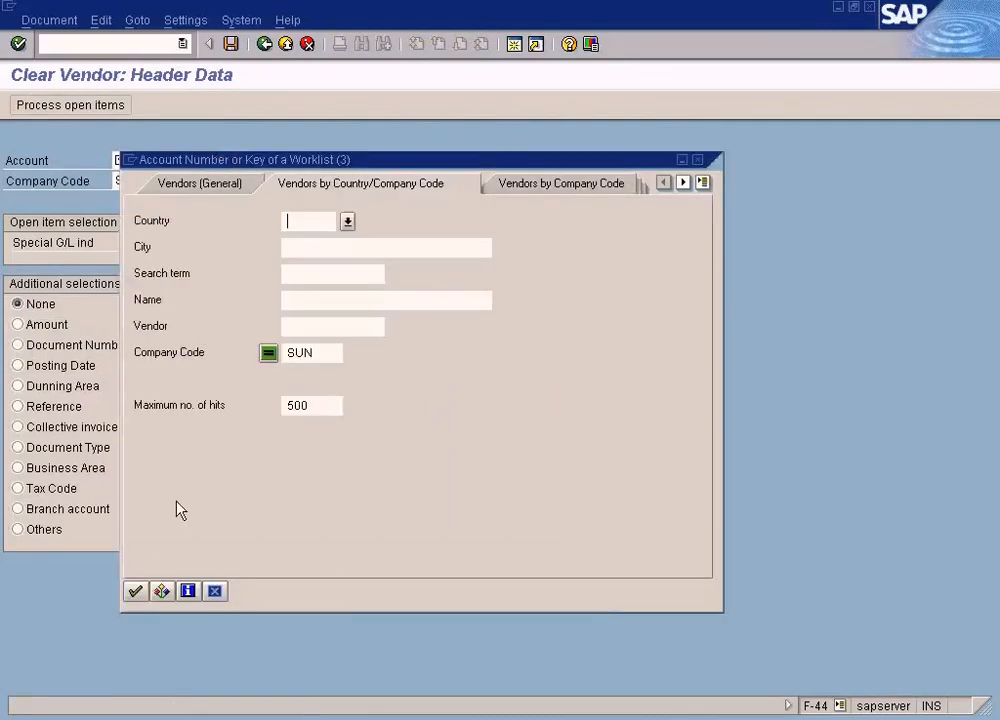
click(134, 592)
click(227, 191)
double_click(227, 191)
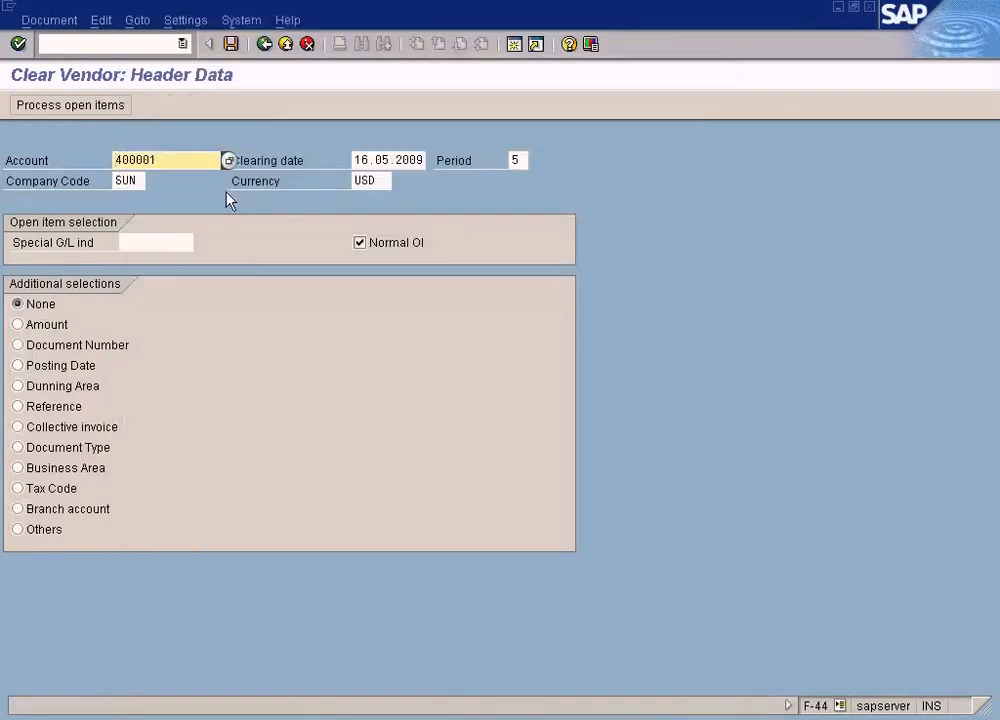
click(103, 108)
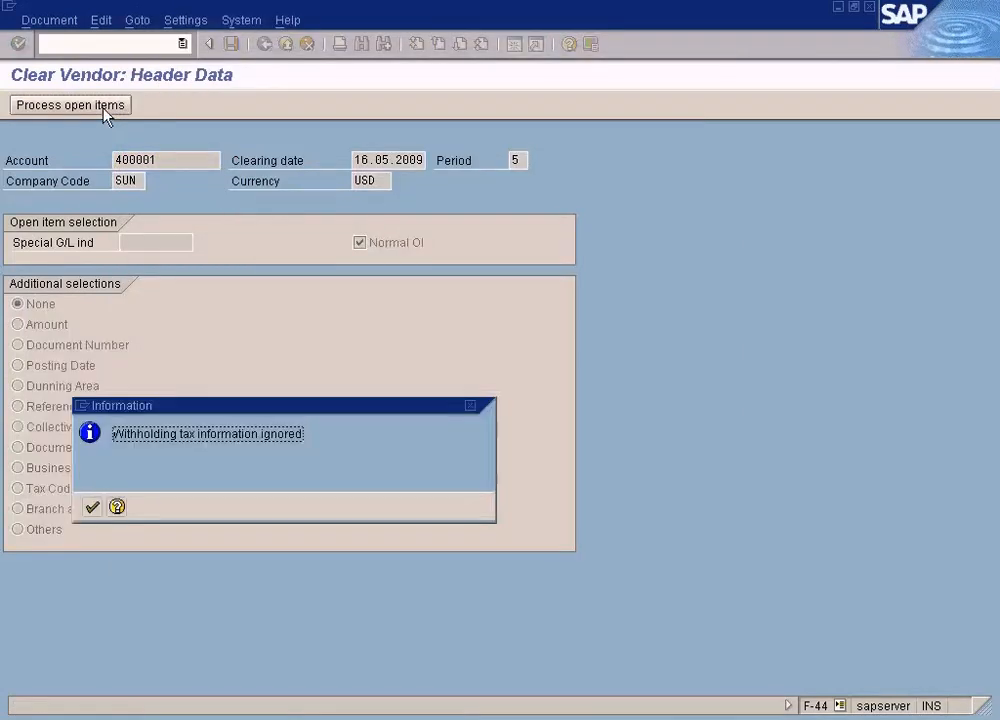
key(Return)
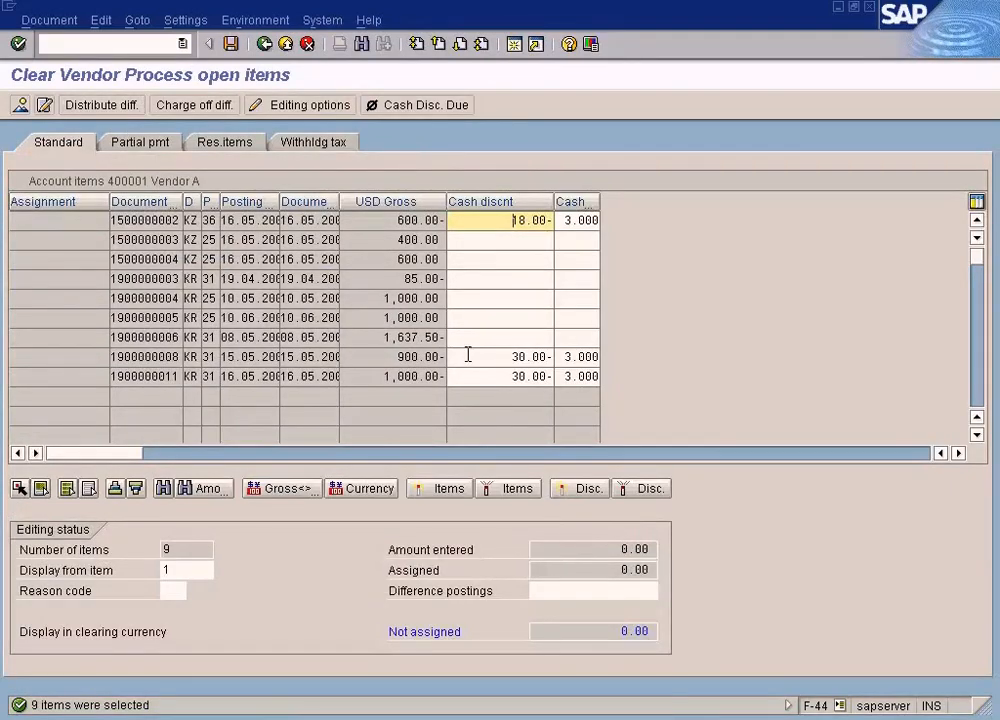
- Remove the cash discount amount and percentage from the 1,000.00 USD invoice dated 16.05.2009
drag(513, 376, 616, 383)
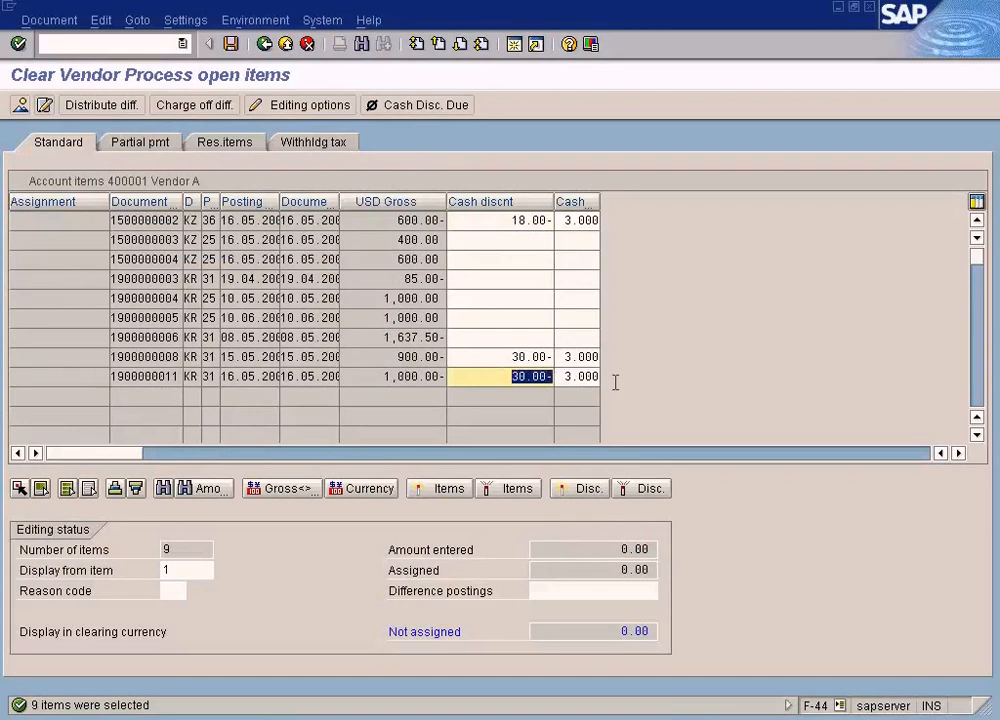
key(Delete)
key(Tab)
key(Delete)
click(421, 377)
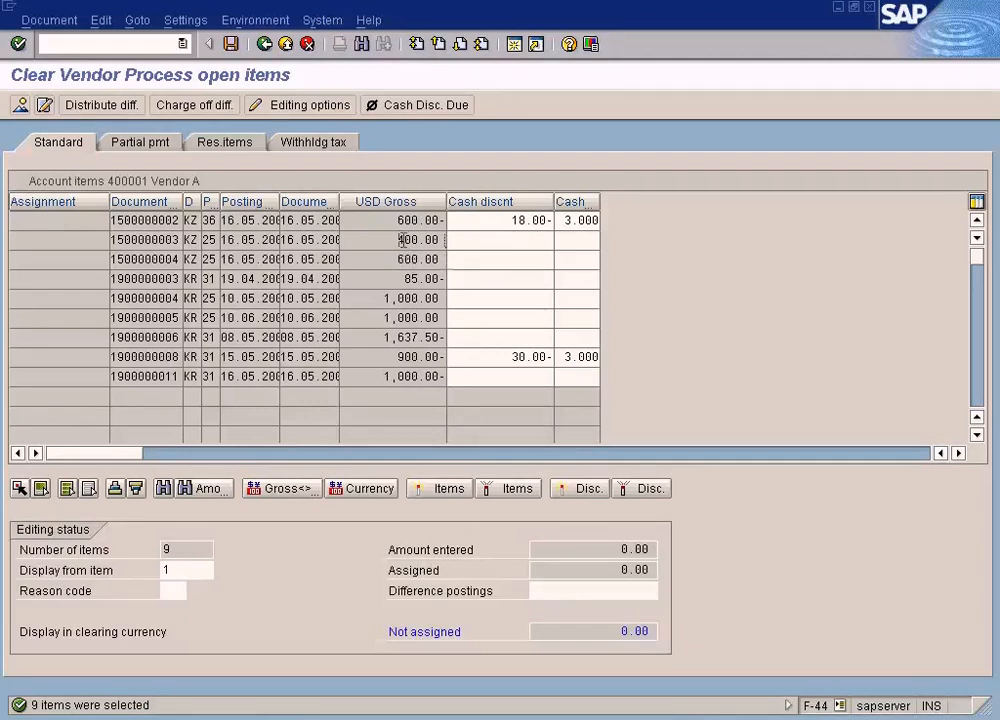
- Match the 400.00 and 600.00 USD payments in the vendor line item display with the open items offered for clearing
key(alt+Tab)
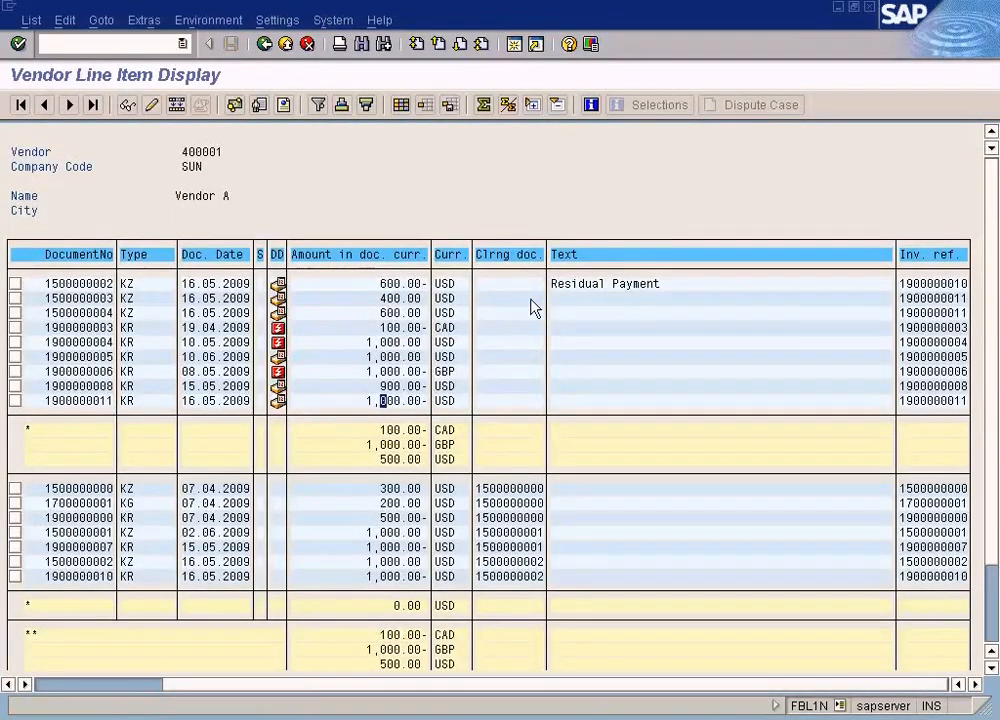
click(389, 313)
key(alt+Tab)
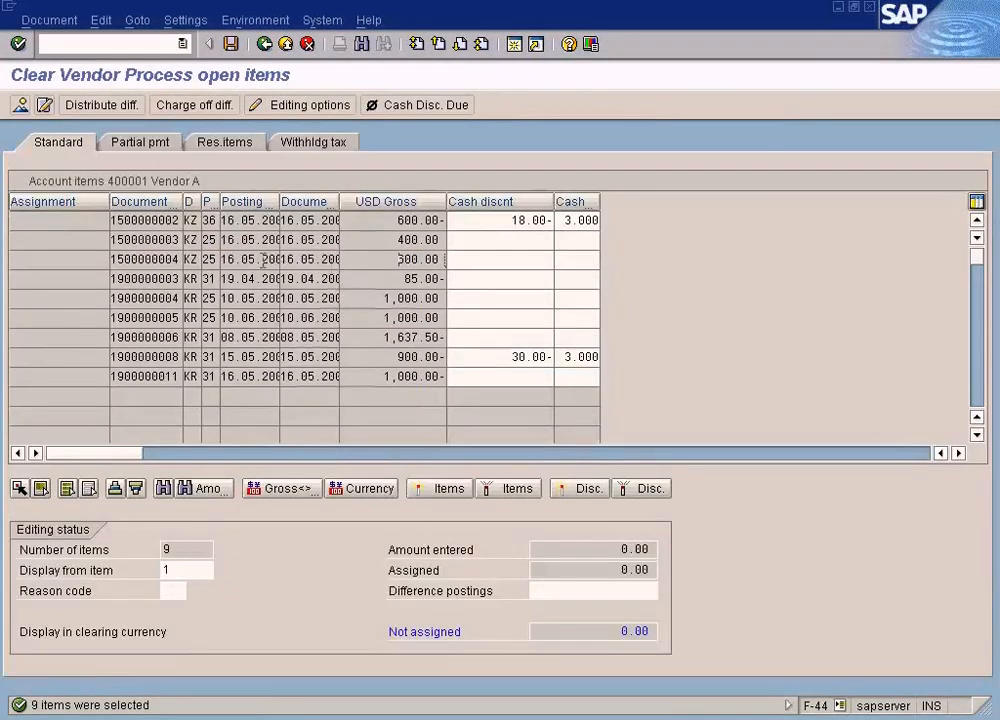
click(176, 258)
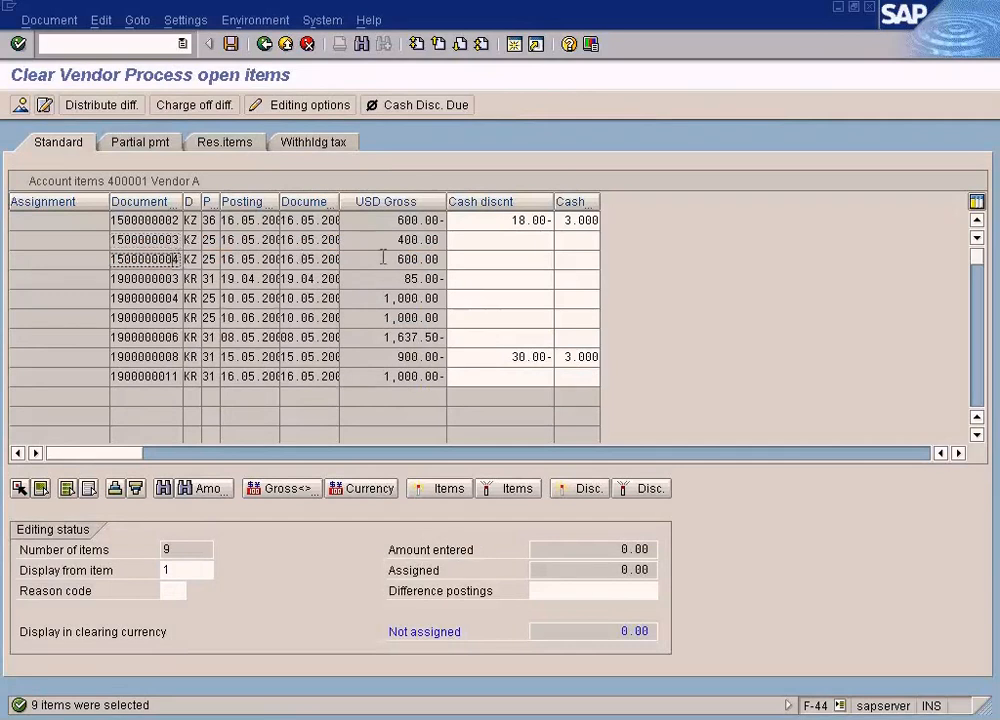
- Assign the 400.00 and 600.00 USD payments and the 1,000.00 USD invoice for clearing, and check the unassigned amount
double_click(418, 239)
double_click(400, 259)
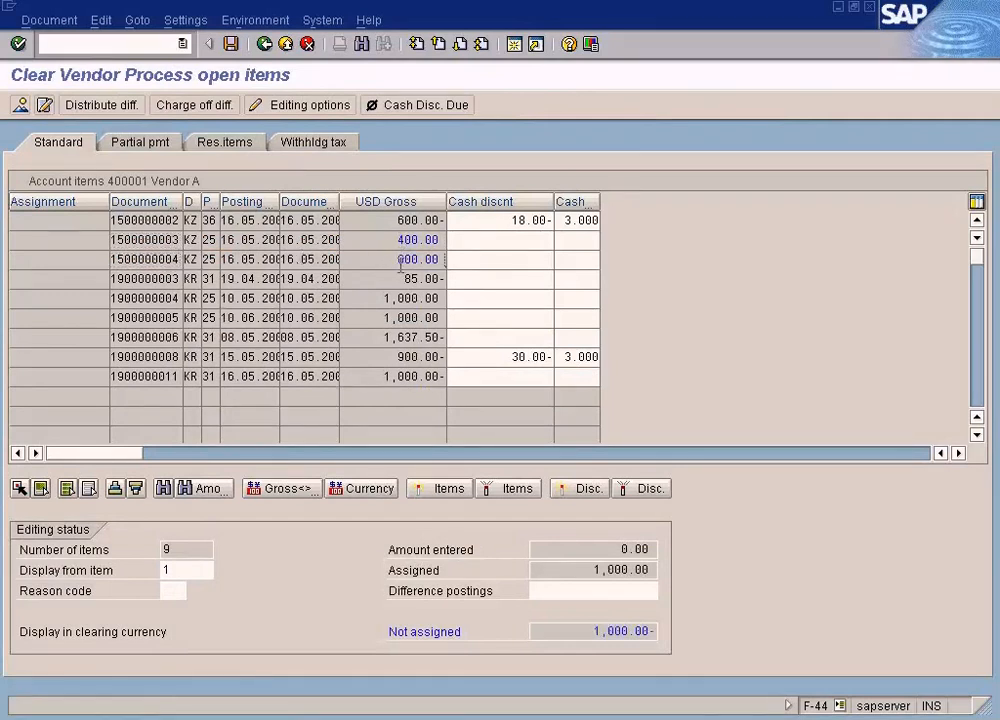
double_click(402, 376)
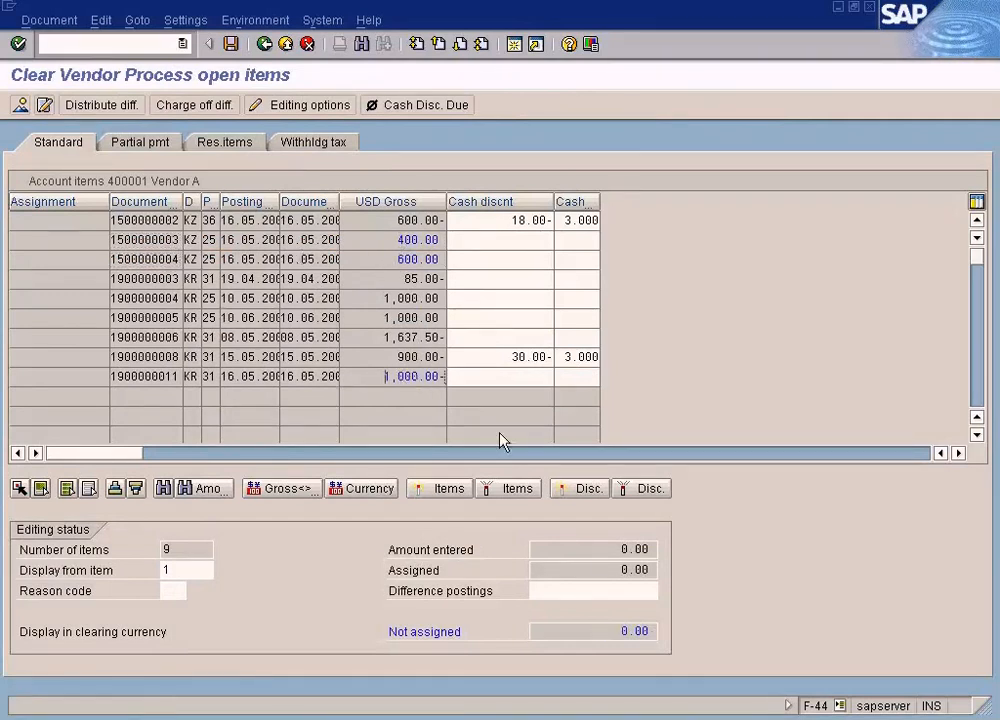
drag(621, 633, 724, 627)
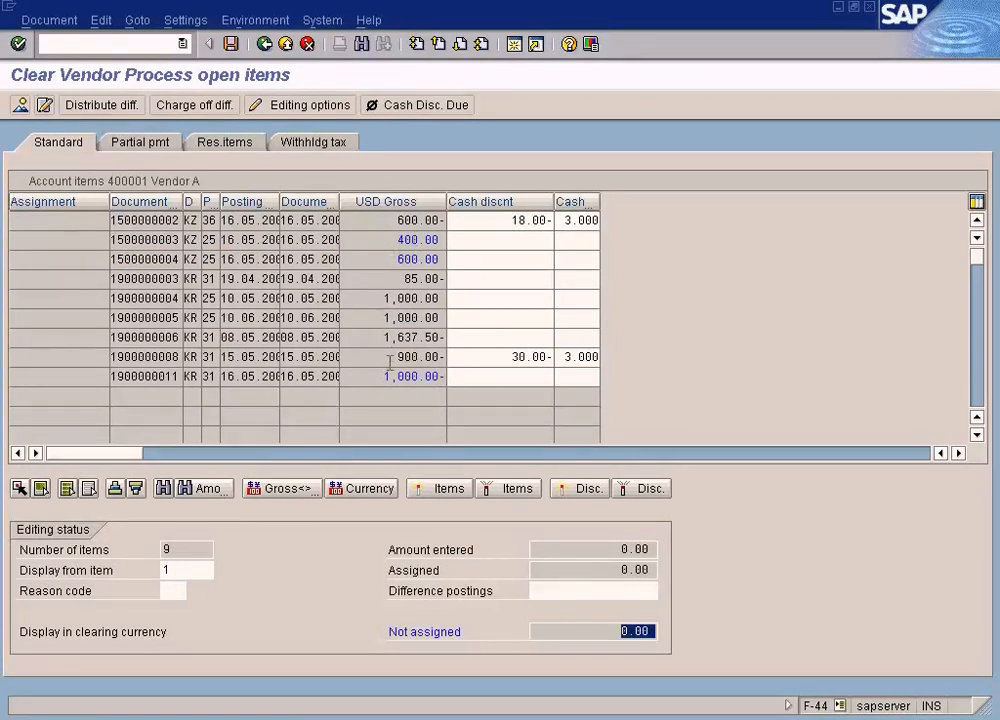
- Open the clearing document overview, check the payments in the vendor line item display, and generate the clearing line items
click(20, 104)
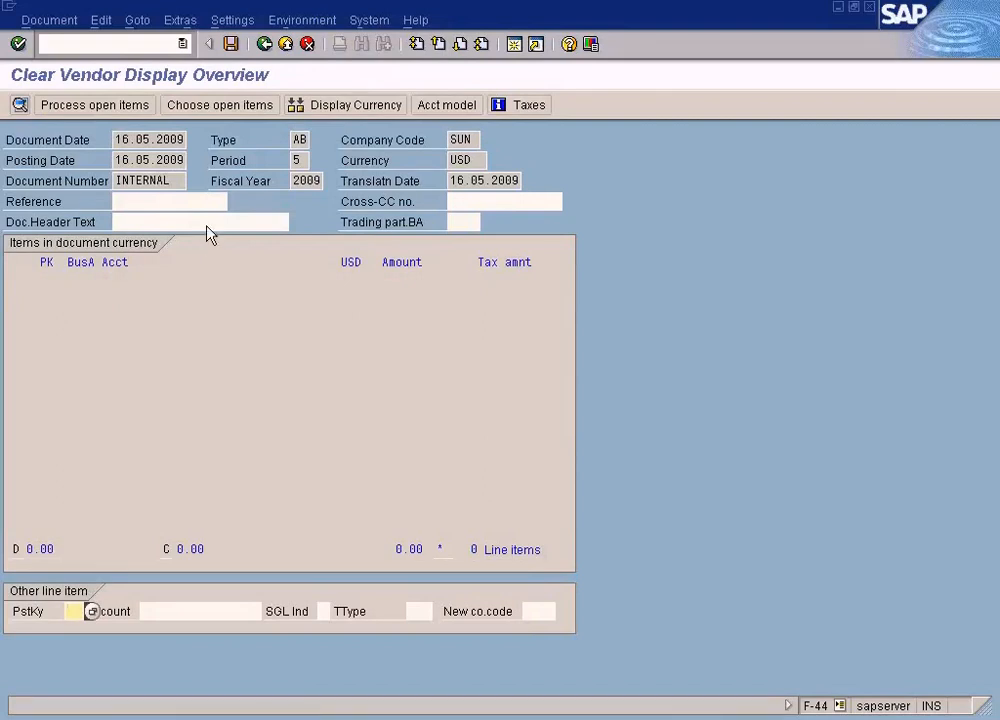
click(231, 44)
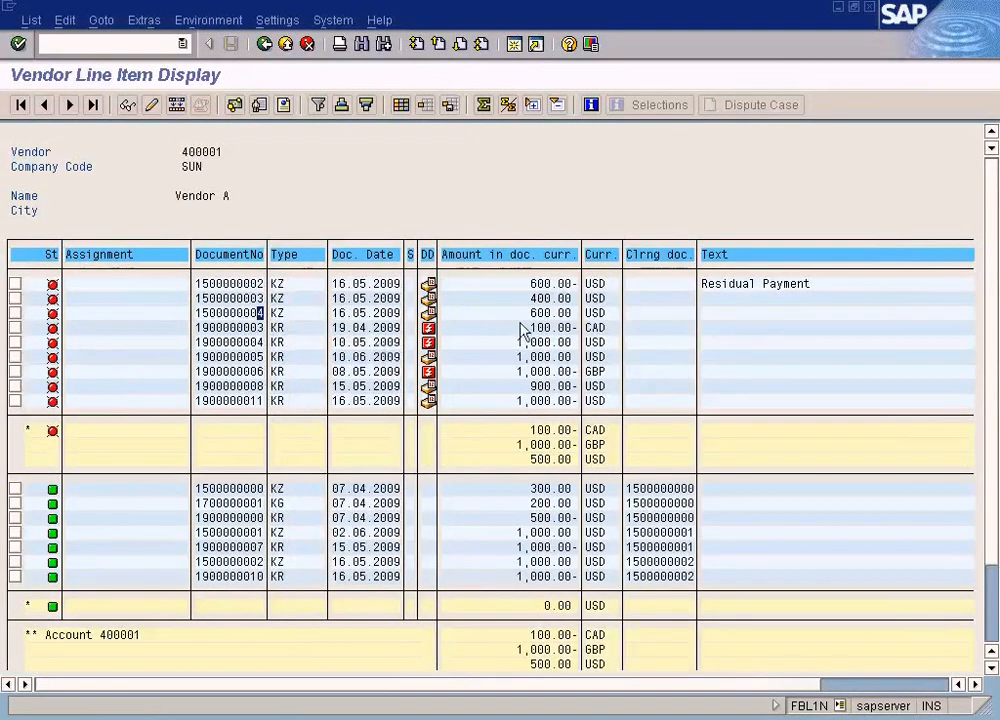
click(532, 298)
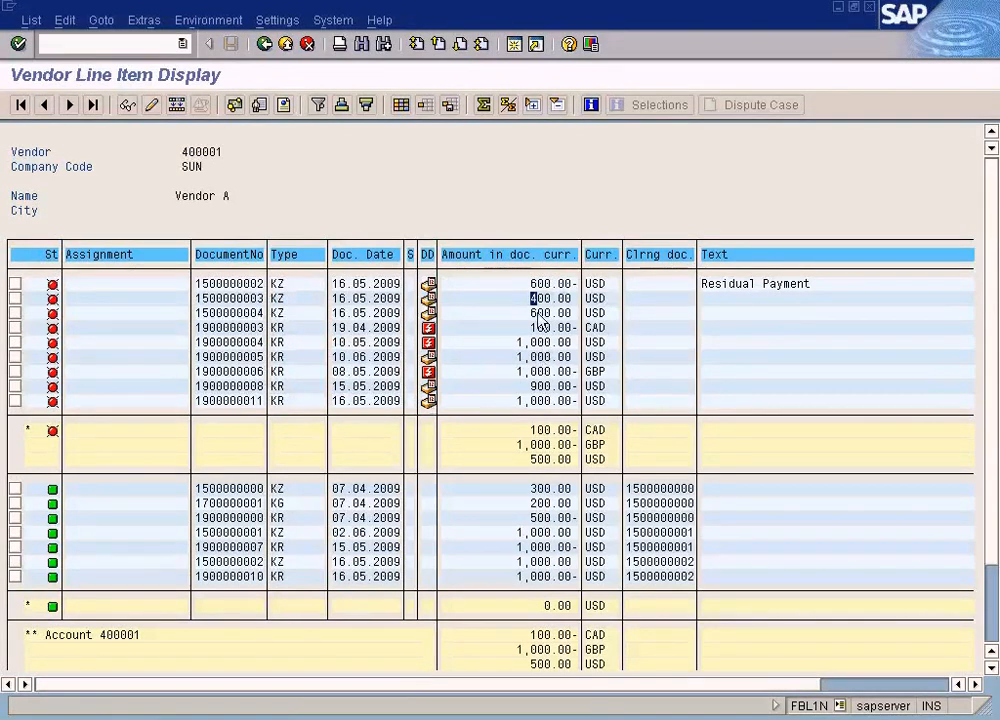
key(alt+Tab)
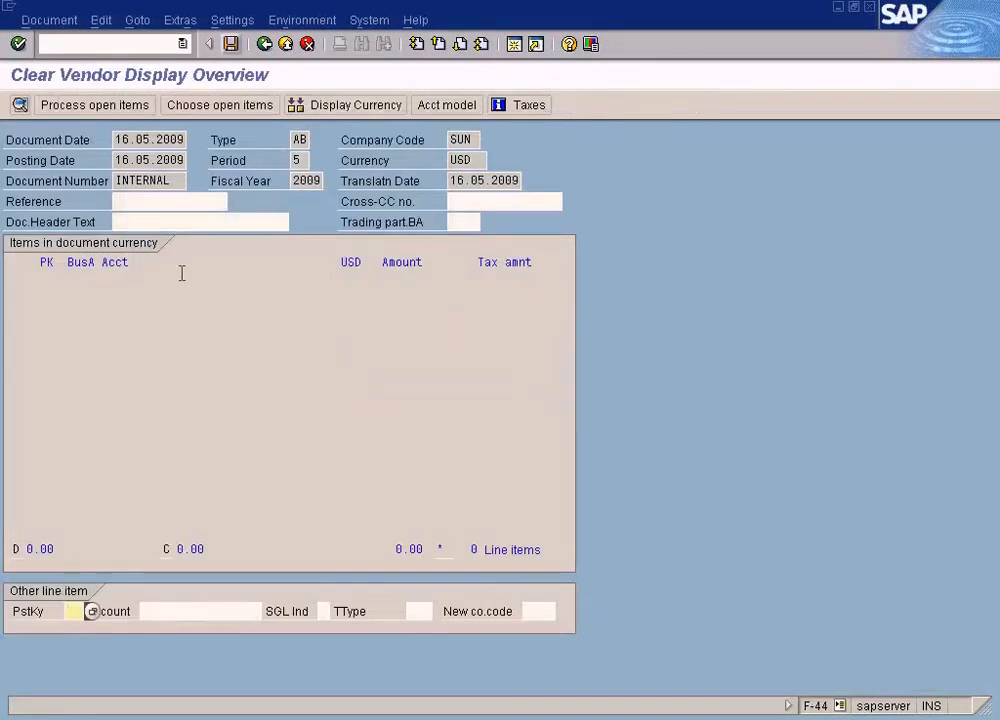
click(230, 44)
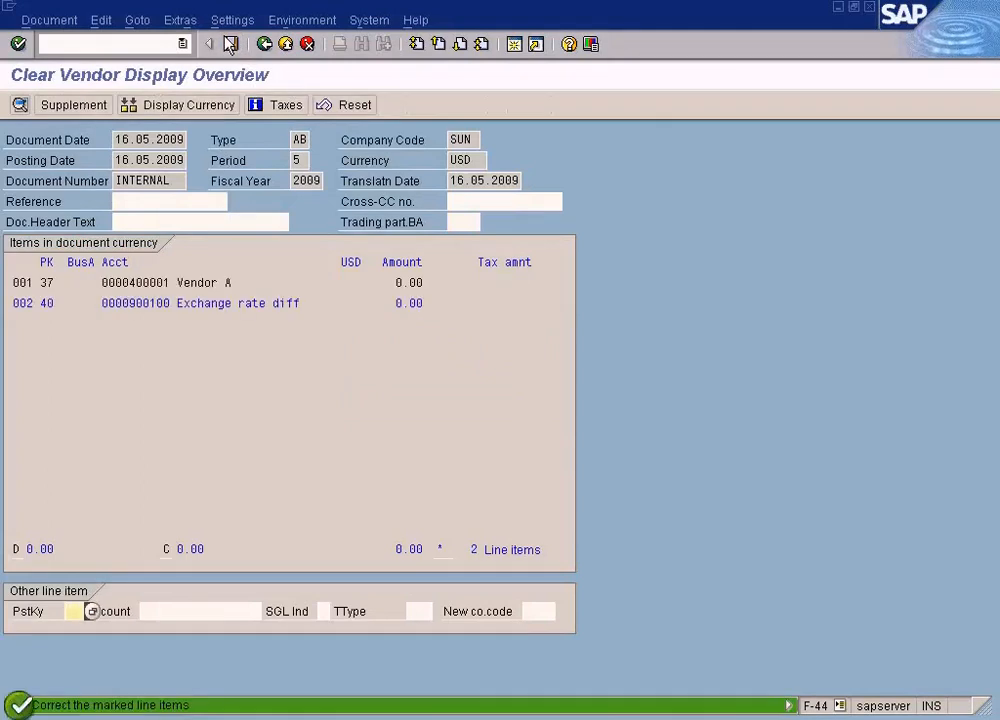
- Set the assignment of the exchange rate difference line item to "test" and post the clearing document
double_click(268, 303)
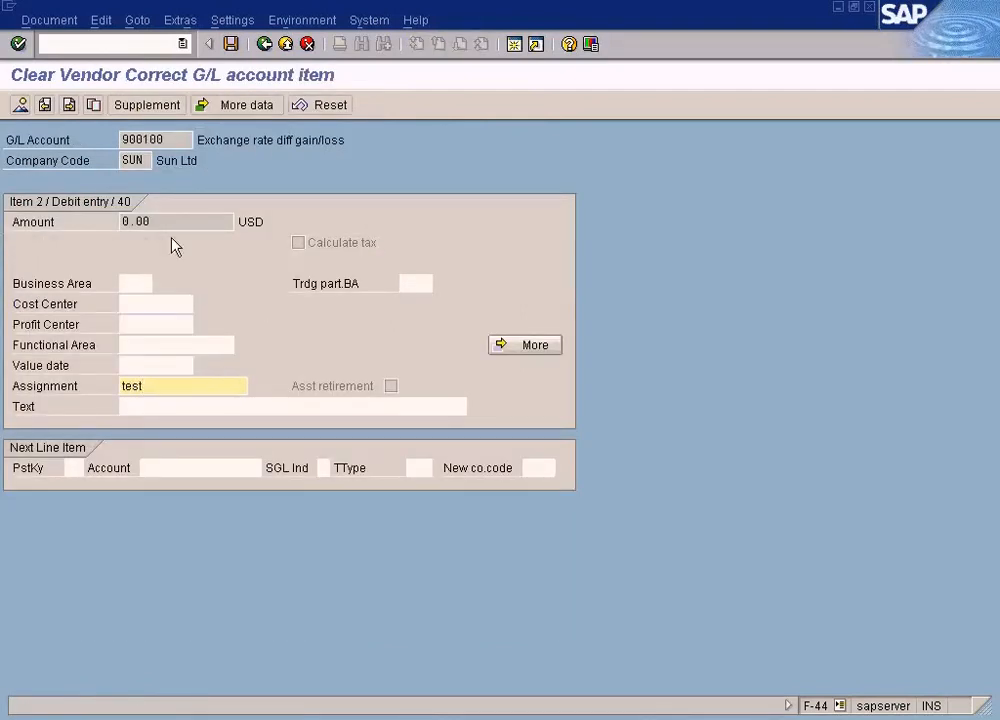
click(20, 105)
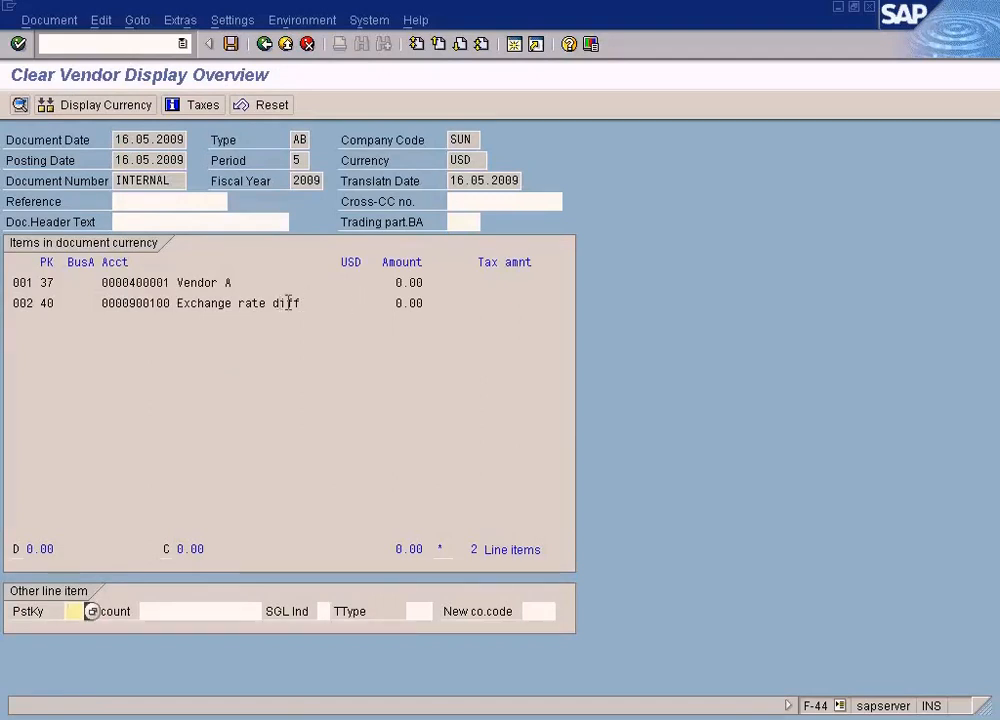
double_click(394, 303)
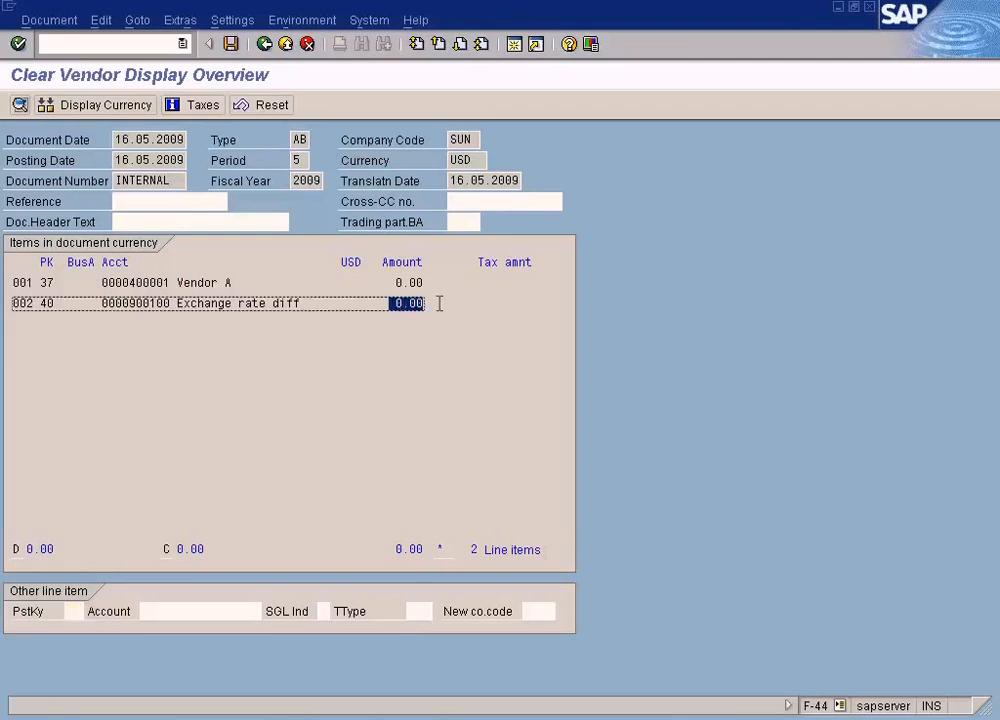
click(231, 44)
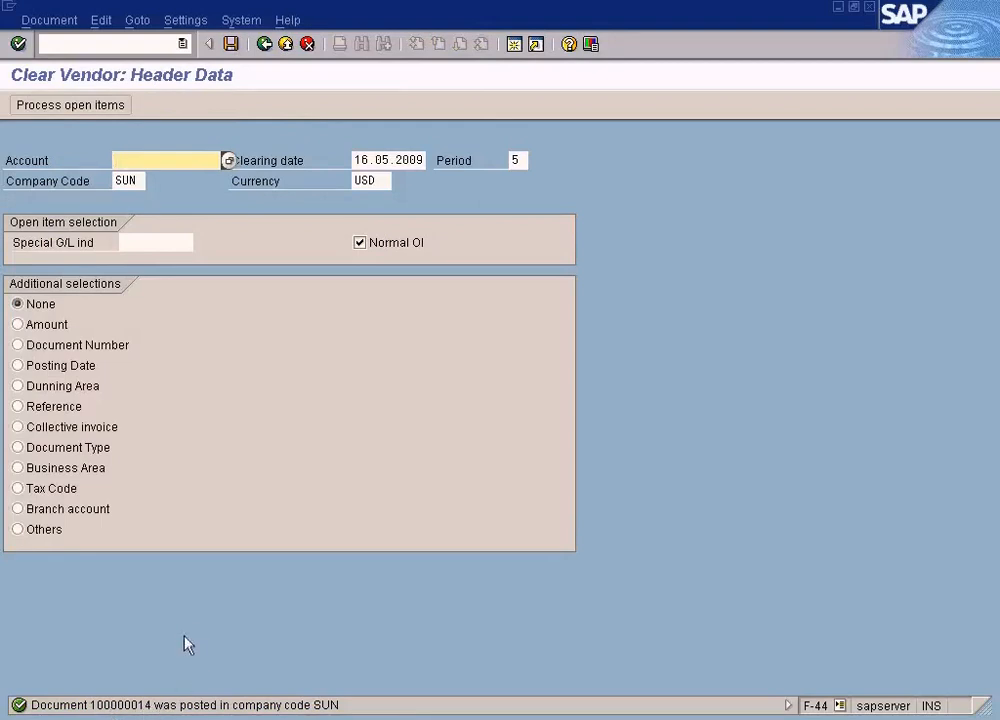
- Open the details of the posting message, select the document number in it, and close the details
click(152, 706)
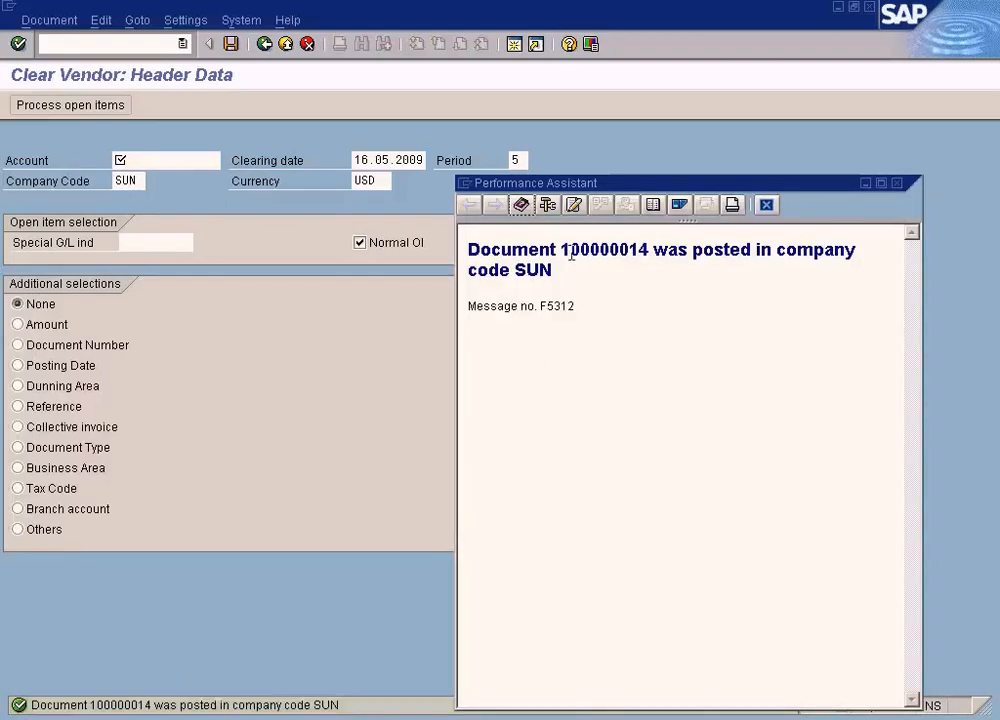
double_click(566, 249)
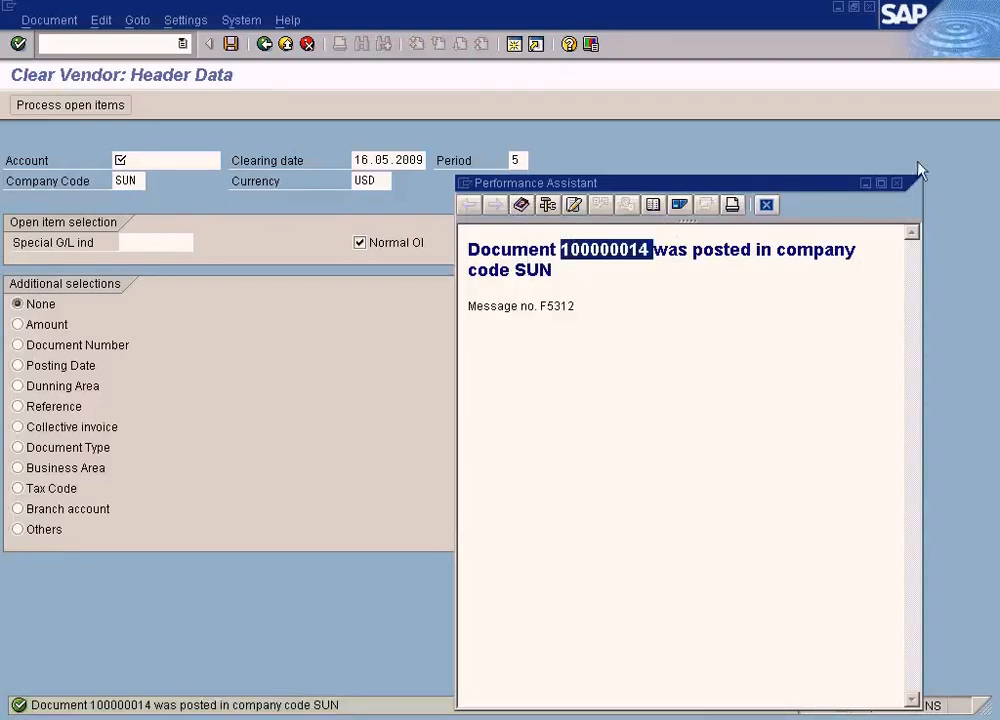
click(897, 185)
click(134, 40)
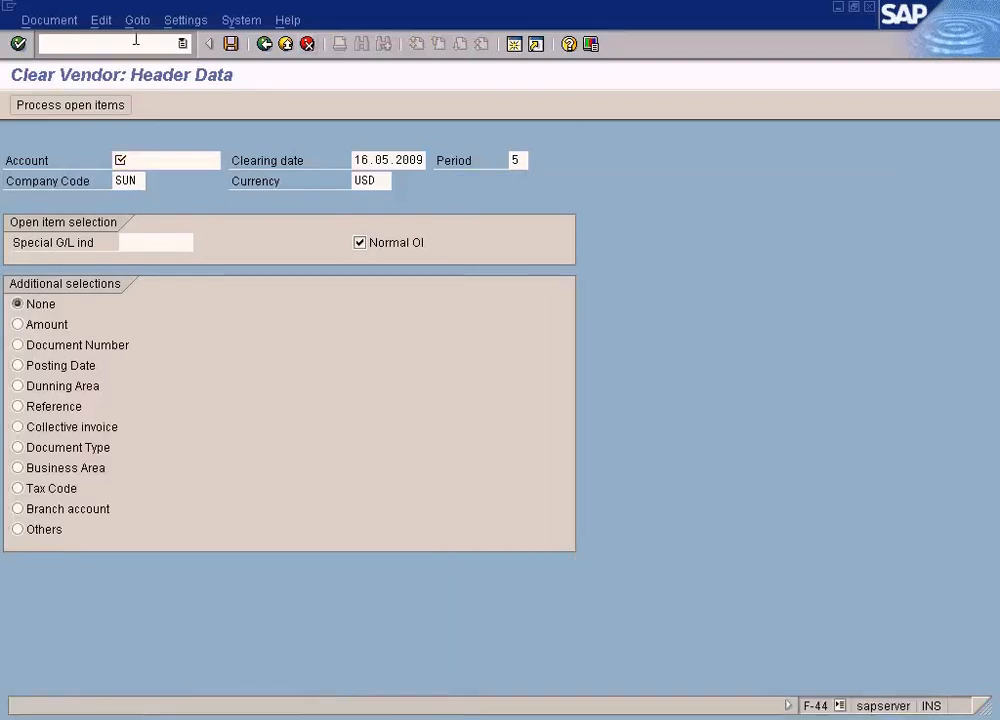
text(fb0)
key(Return)
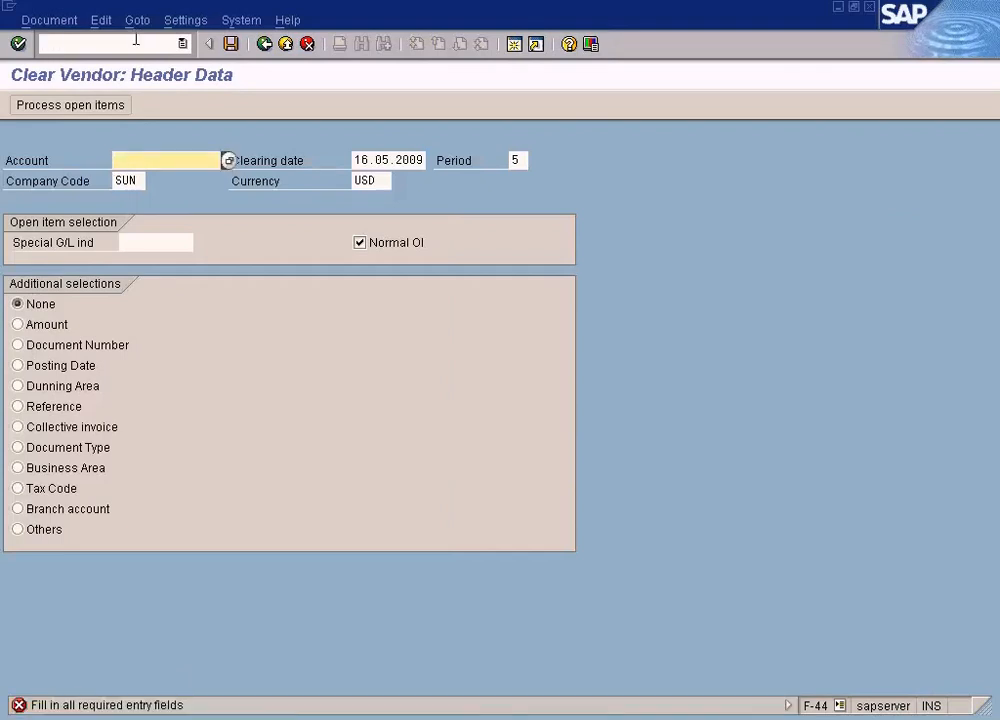
- Start transaction FB03 and display the newly posted clearing document for company code SUN and fiscal year 2009
click(135, 40)
text(/nfb03)
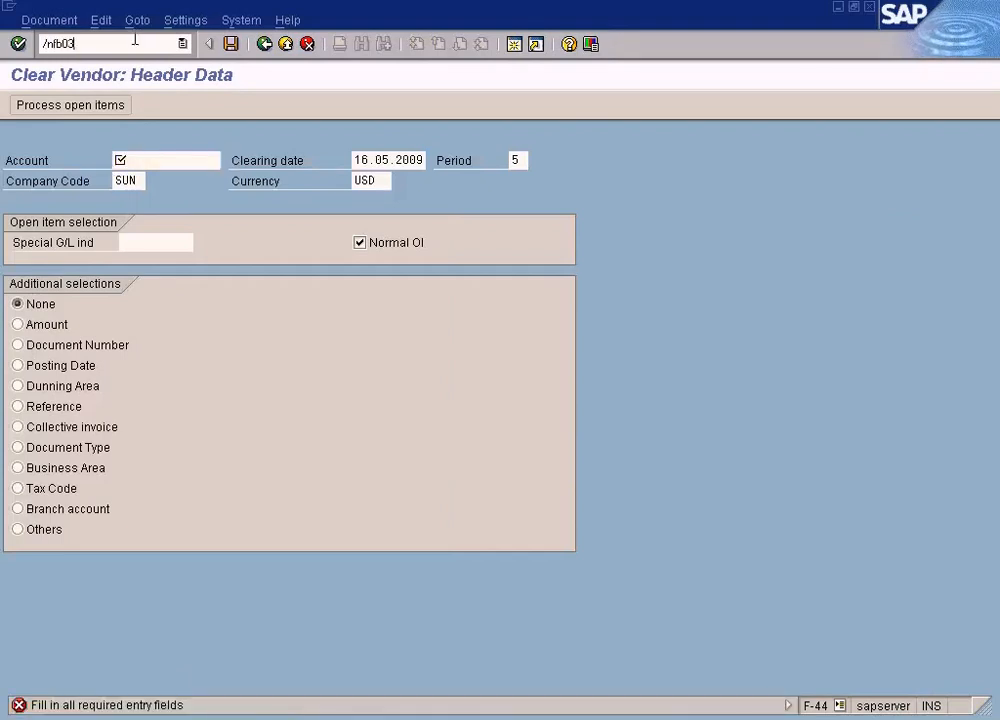
key(Return)
key(shift+End)
key(Delete)
text(100000014)
click(135, 40)
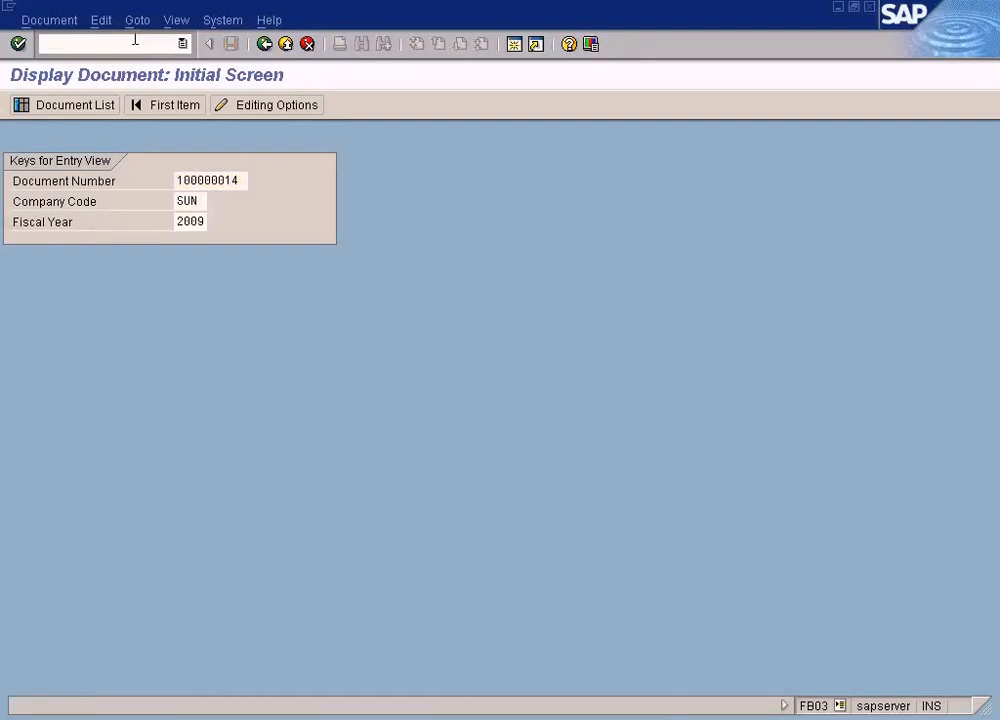
key(Return)
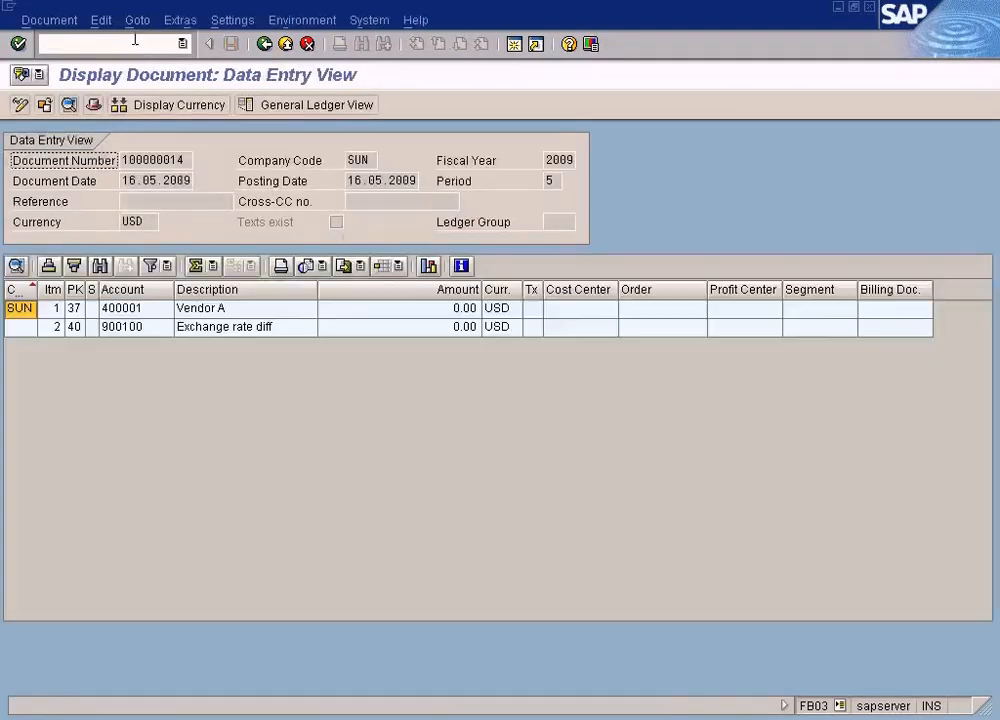
double_click(466, 313)
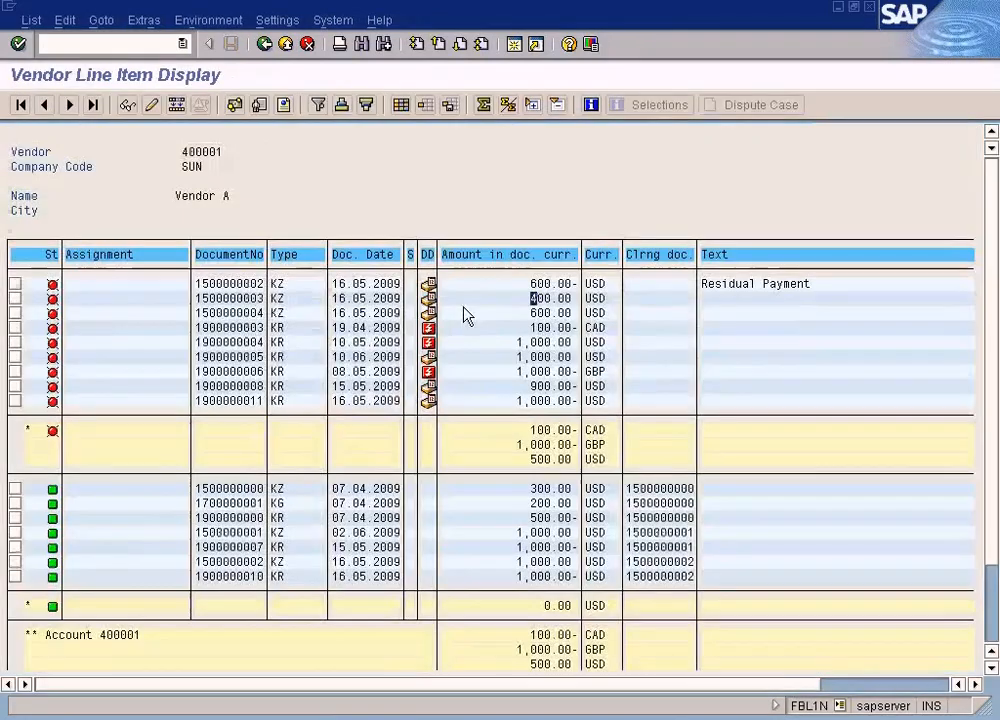
- Refresh the vendor line item list and check the clearing of the 400.00 and 600.00 USD payments against the 1,000.00 USD invoice
click(36, 21)
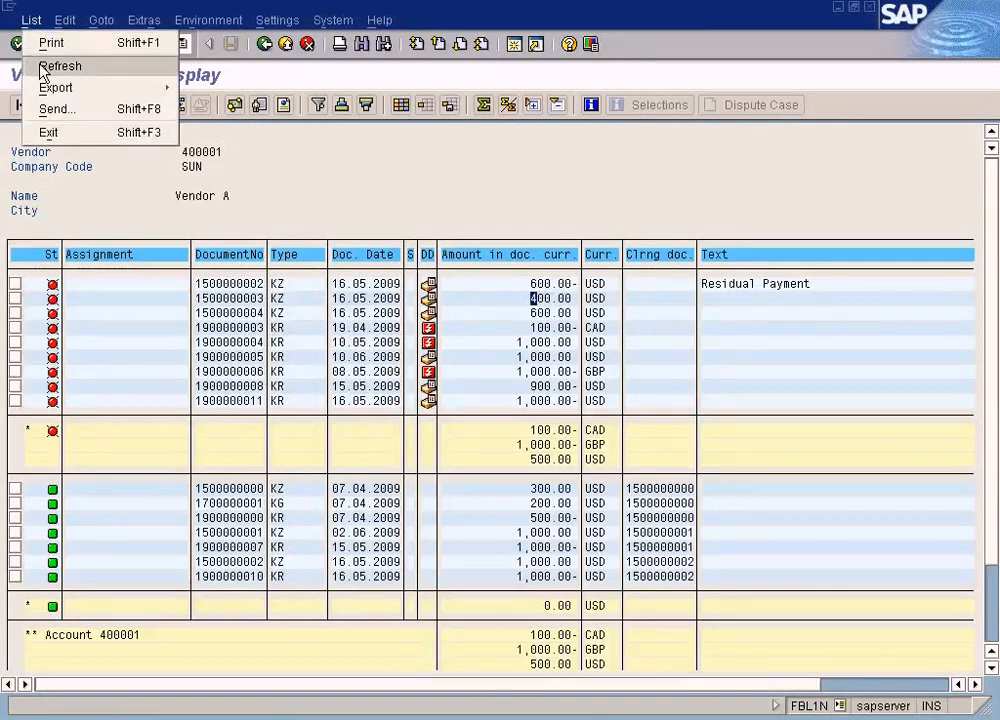
click(45, 66)
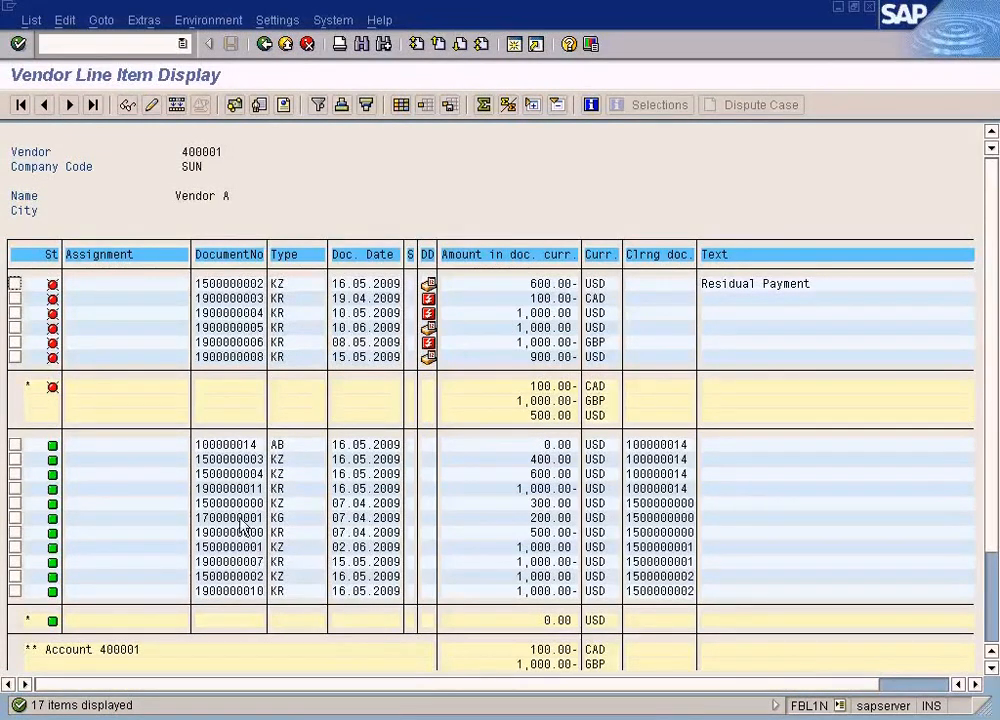
click(260, 460)
click(554, 461)
click(554, 474)
click(522, 488)
click(254, 488)
click(546, 489)
double_click(546, 490)
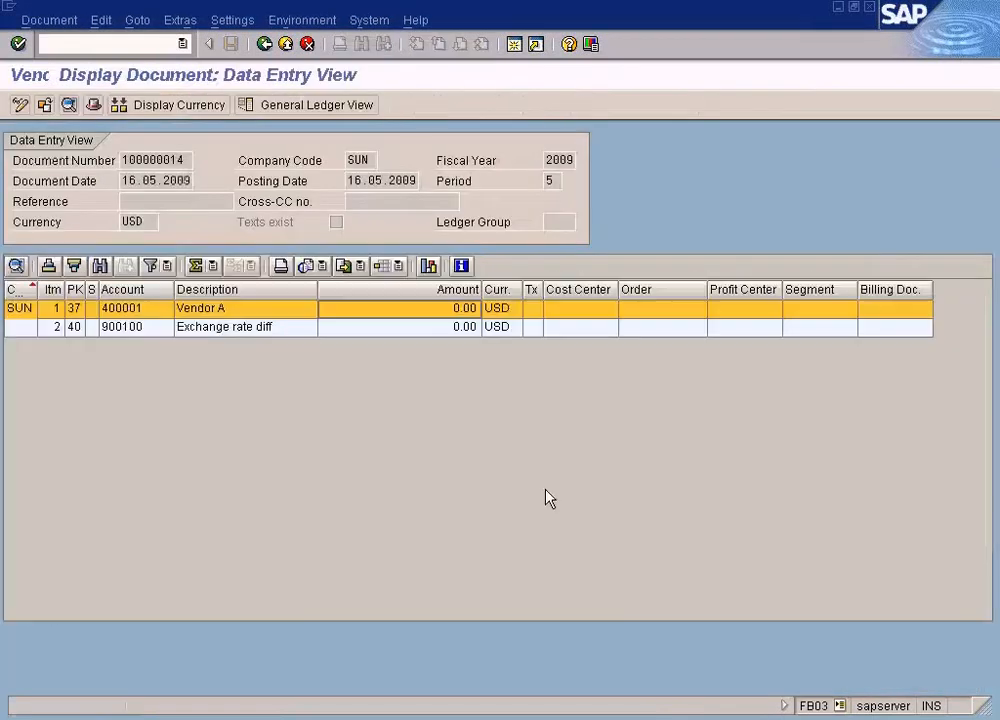
- Exit the document display to the SAP Easy Access menu and switch to the Partial Payment Method notes in Paint
click(266, 45)
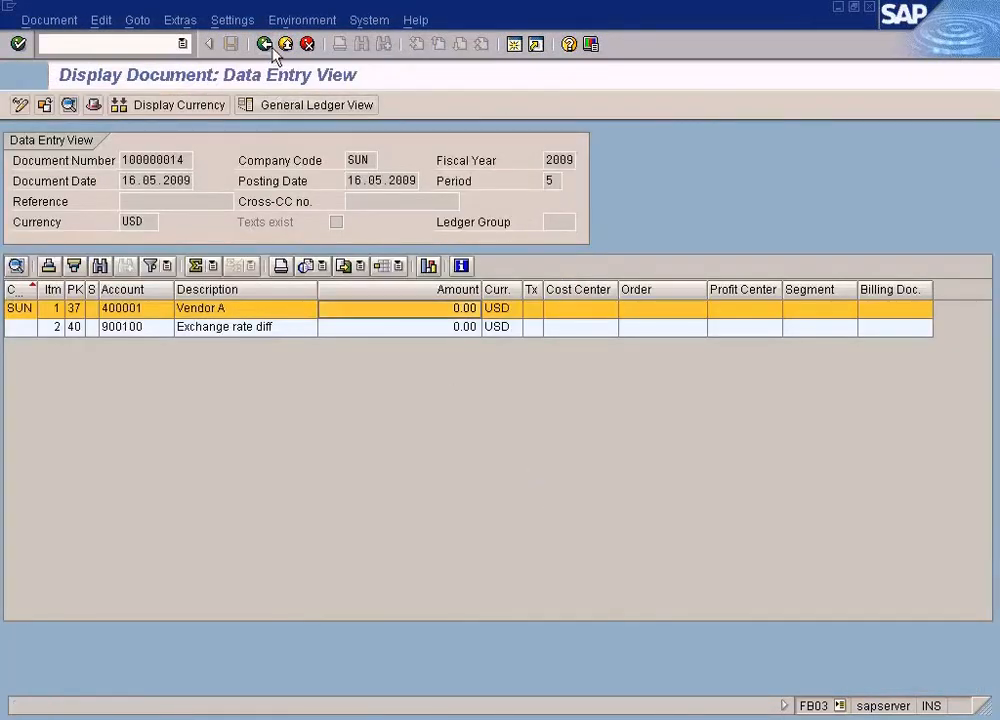
click(268, 46)
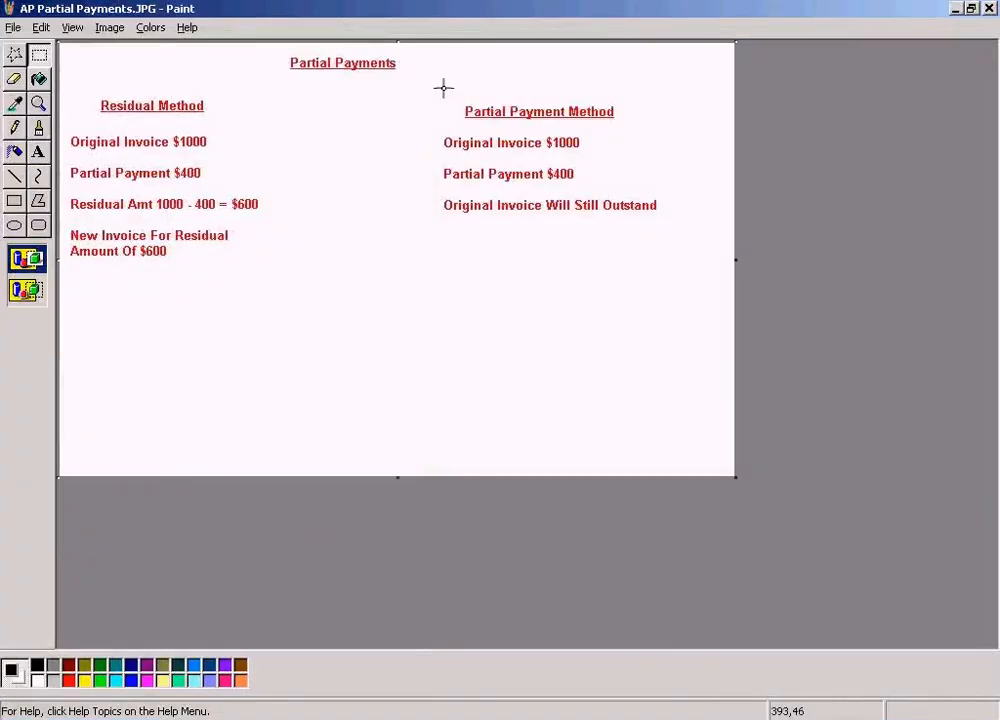
mouse_move(440, 84)
mouse_down()
mouse_move(654, 234)
mouse_move(706, 253)
mouse_up()
click(537, 353)
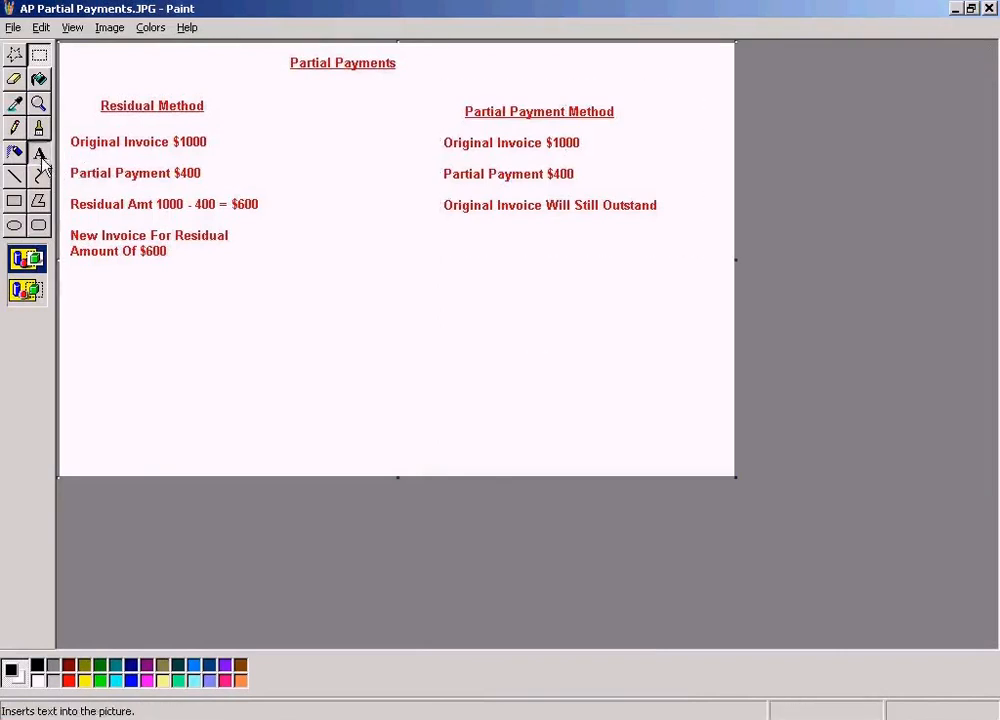
- Under Partial Payment Method, write in red "After the remaining balance of $600 is paid you have to clear all three documents together using F-44 clearing function."
drag(442, 225, 679, 263)
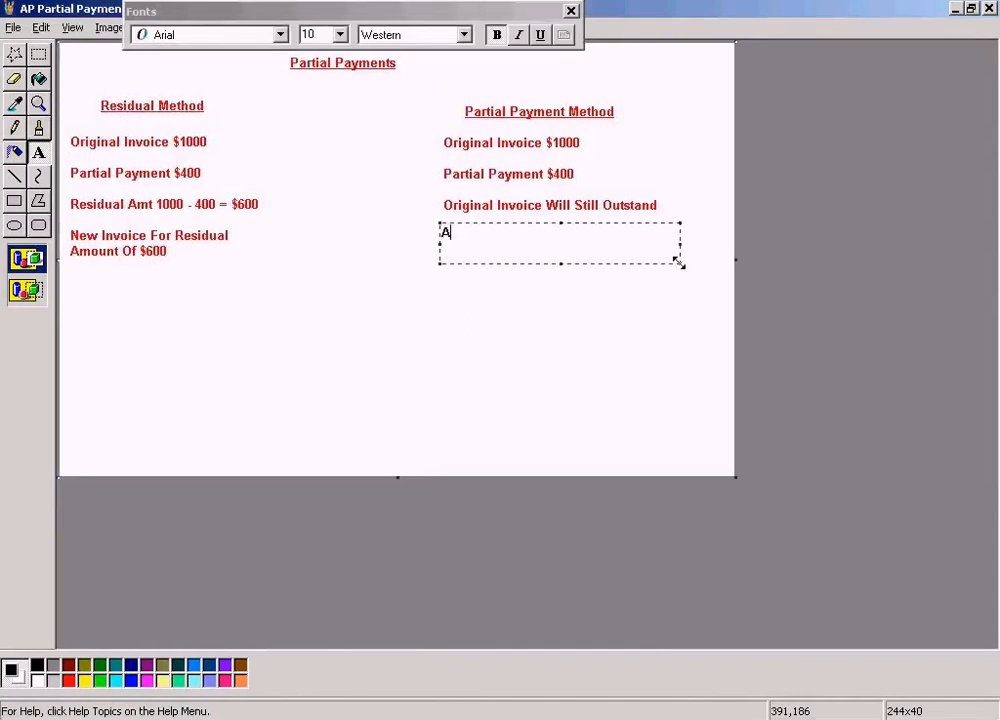
click(74, 680)
text(After the)
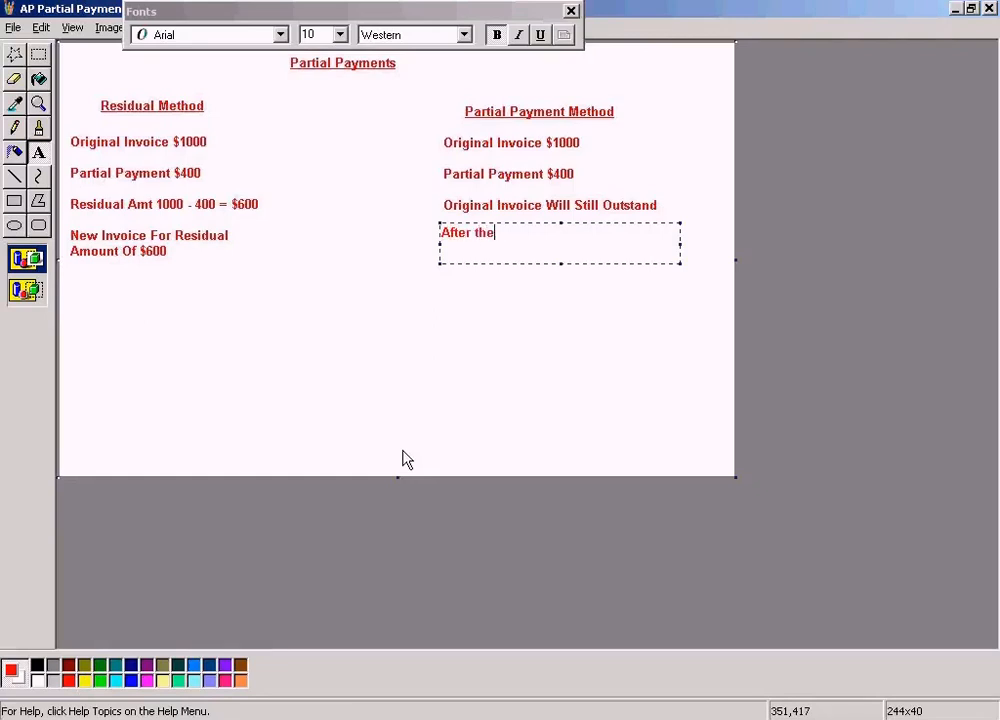
text( remaining balance of $600 is)
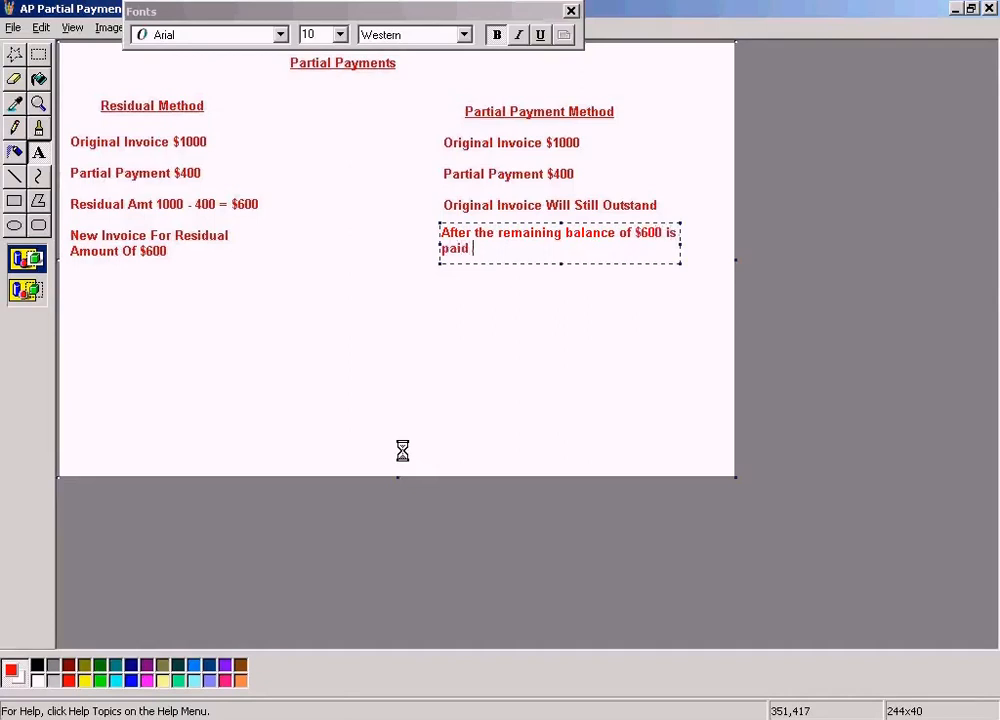
text(you have to cl)
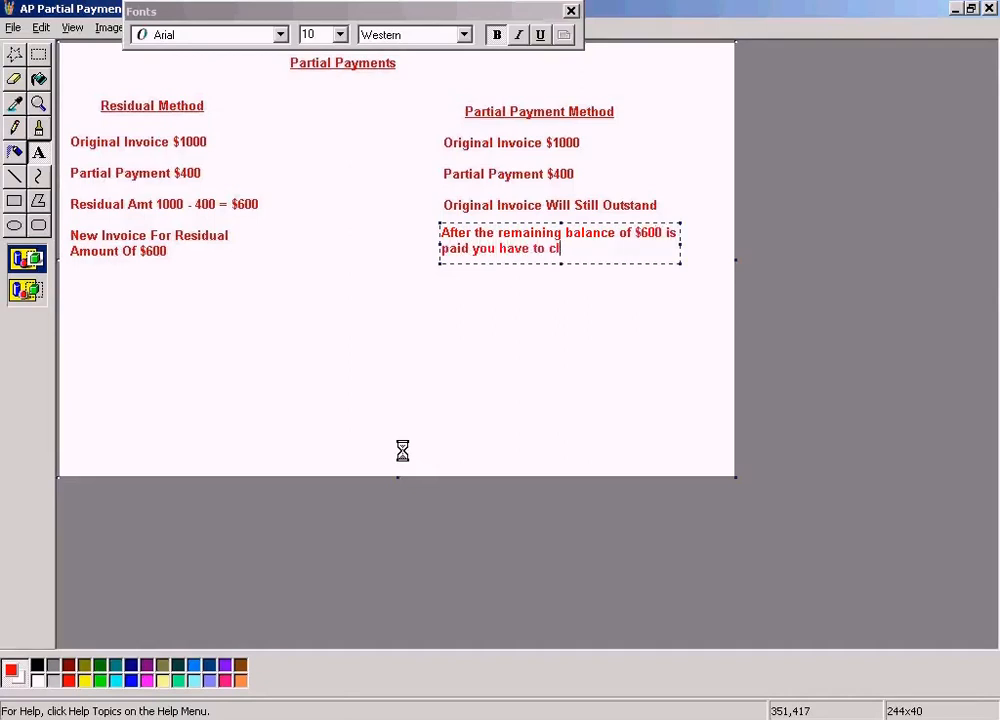
text(ear all the)
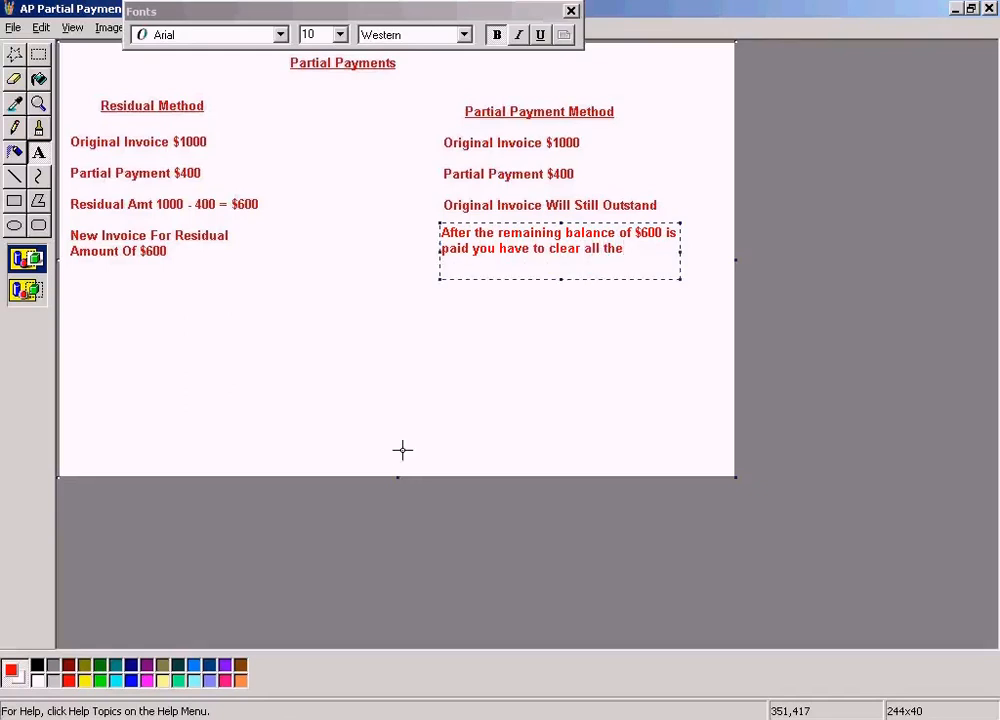
key(BackSpace)
text(ree documents together us)
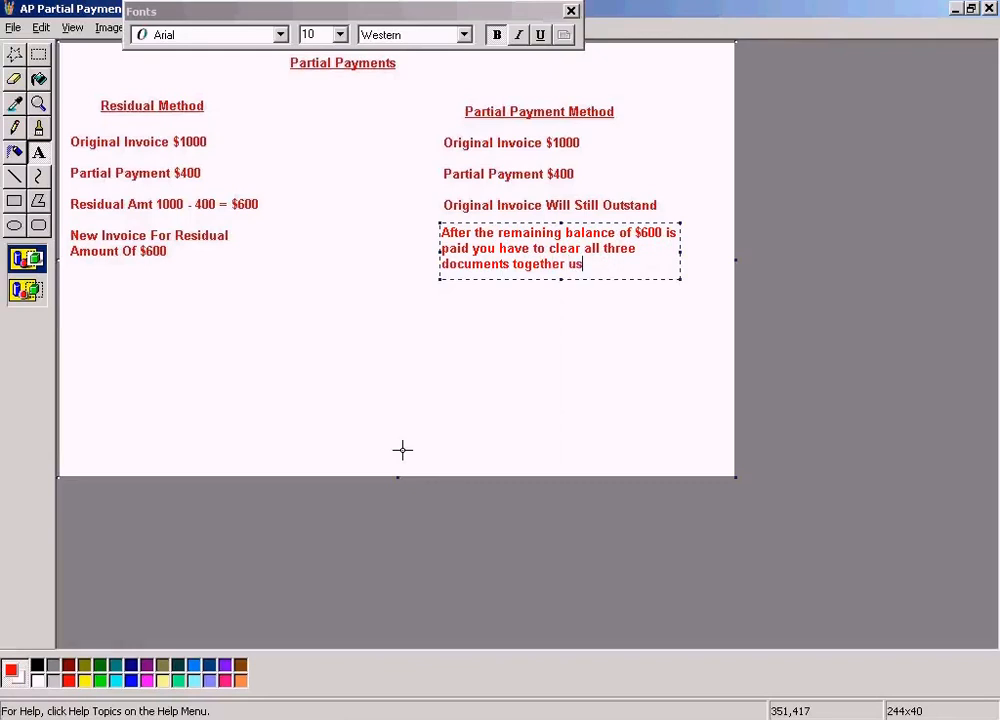
text(ing F-44 clea)
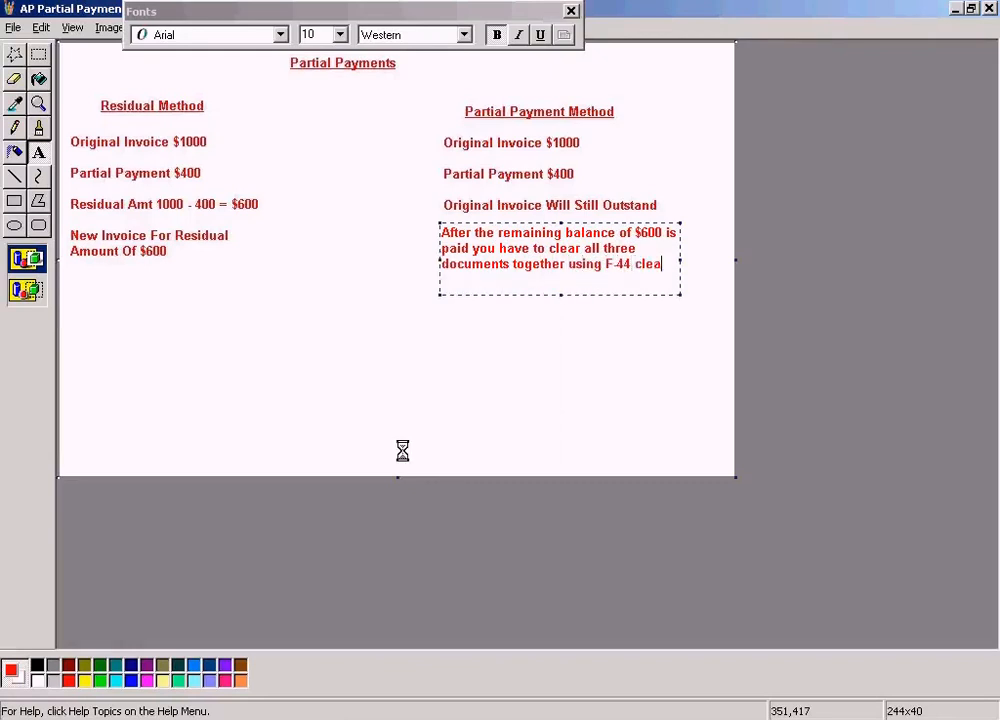
text(ring function.)
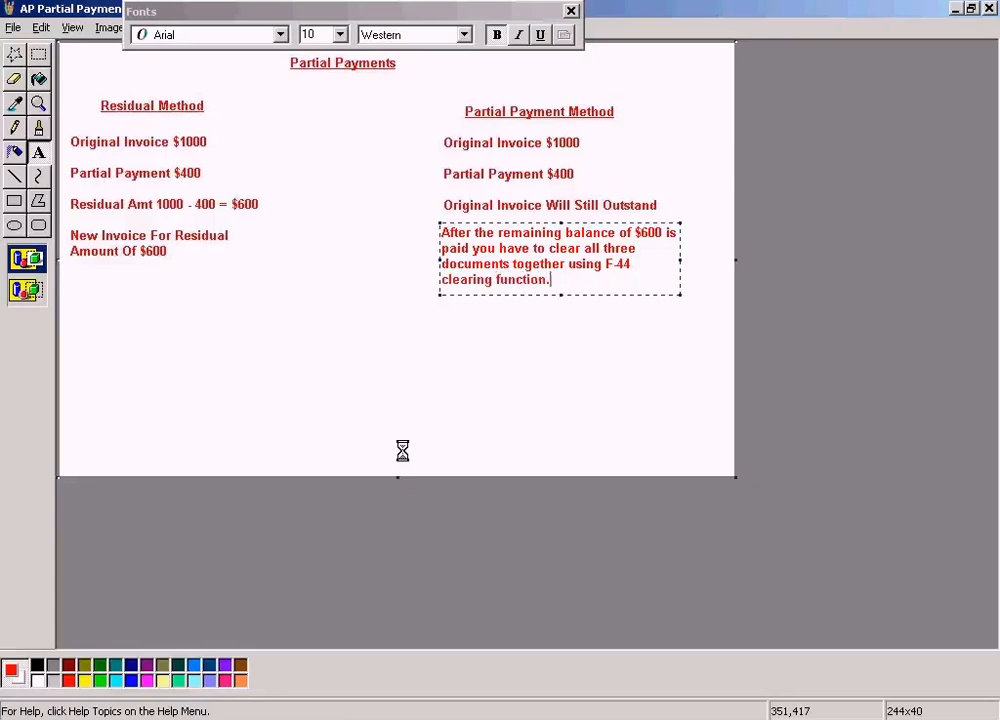
- Switch to SAP, open the Accounts Payable Clear transaction to verify its code, and return to the Paint notes to finalize the text
key(alt+Tab)
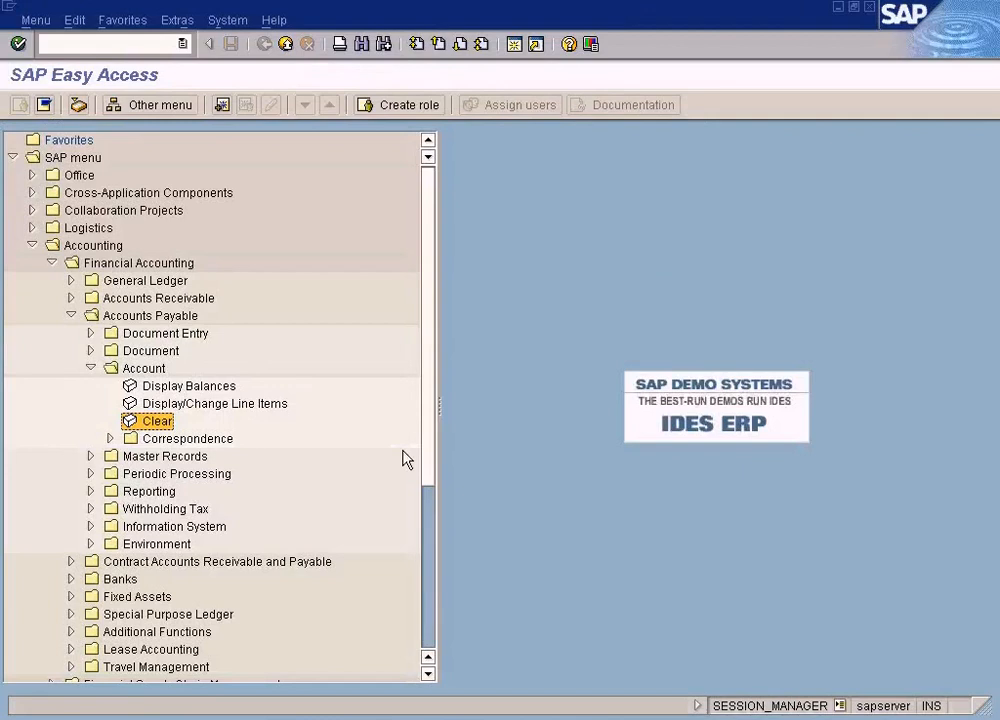
double_click(156, 422)
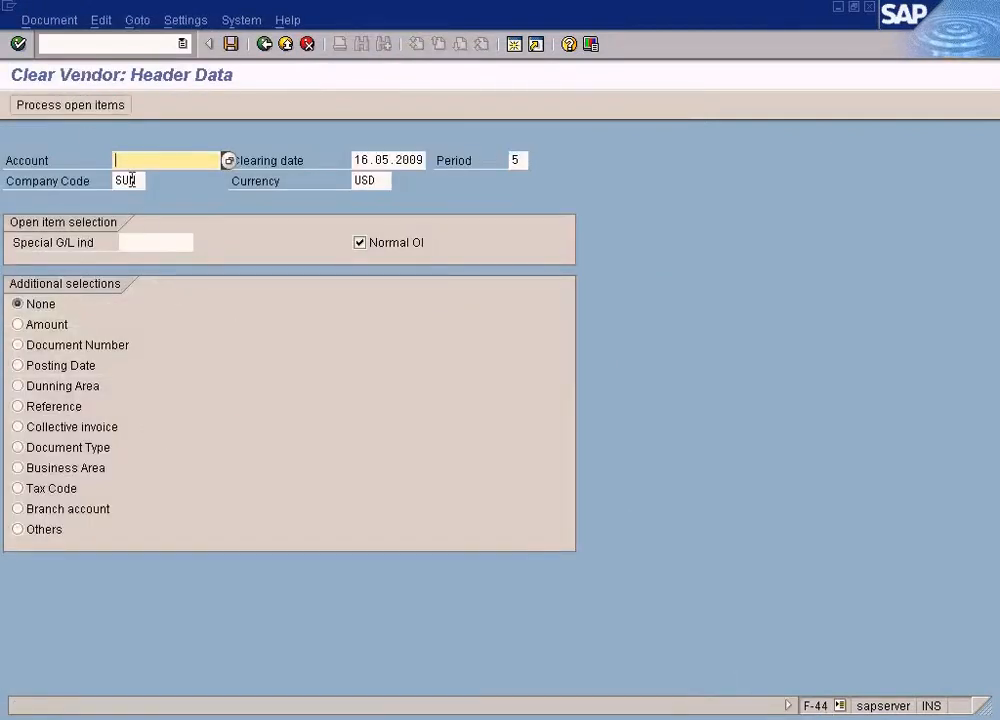
key(alt+Tab)
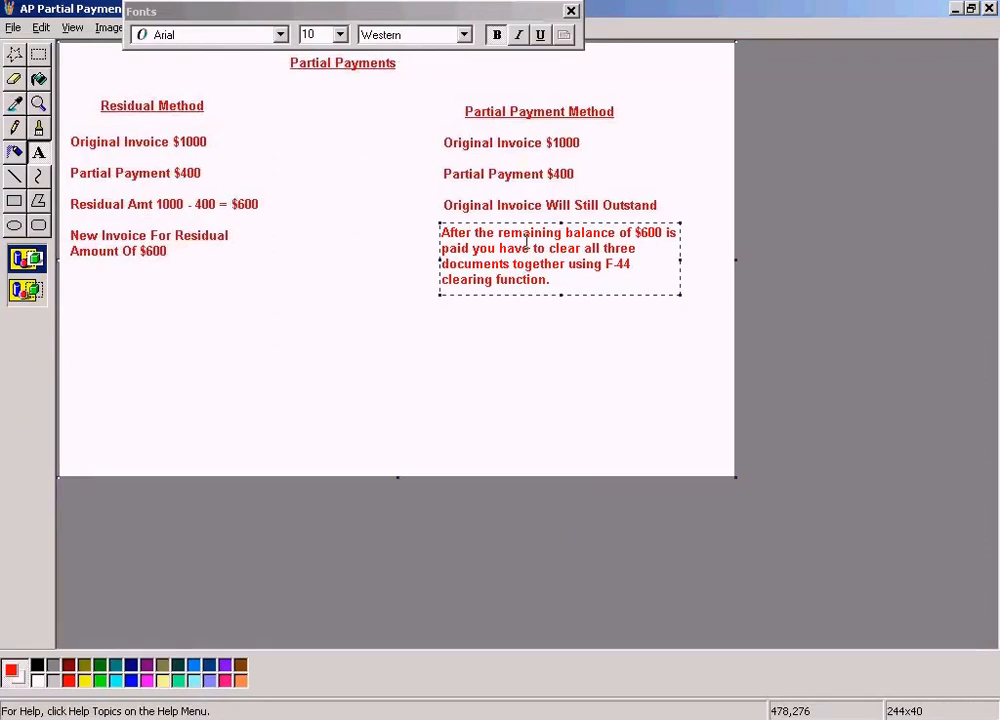
click(522, 355)
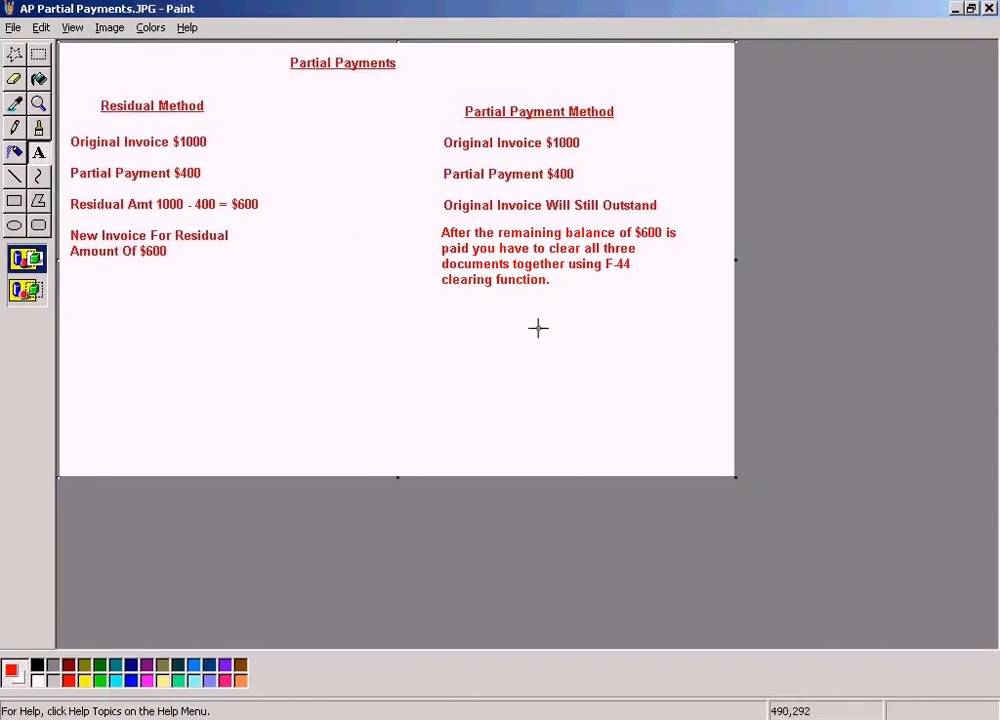
- Review the Partial Payment Method notes by marking the whole column with a rectangular selection, and clear the selection
drag(436, 126, 600, 161)
click(504, 353)
click(38, 55)
drag(448, 81, 696, 384)
click(619, 433)
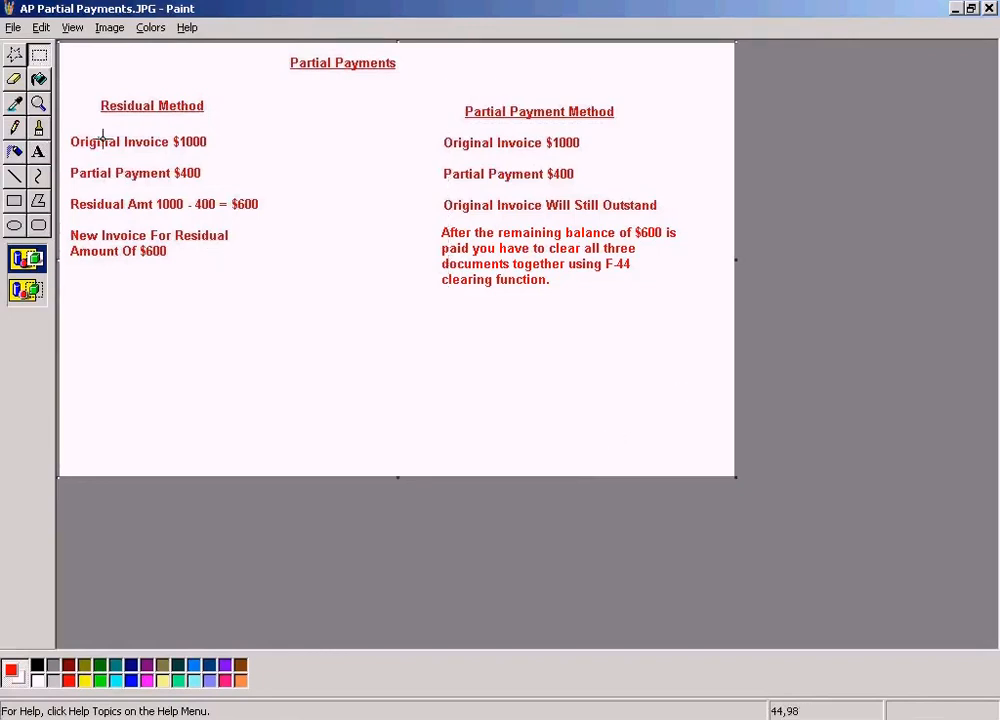
- Review the Residual Method notes, marking the original invoice line and the new invoice line for the $600 residual amount
drag(66, 70, 254, 306)
click(303, 305)
drag(68, 125, 233, 151)
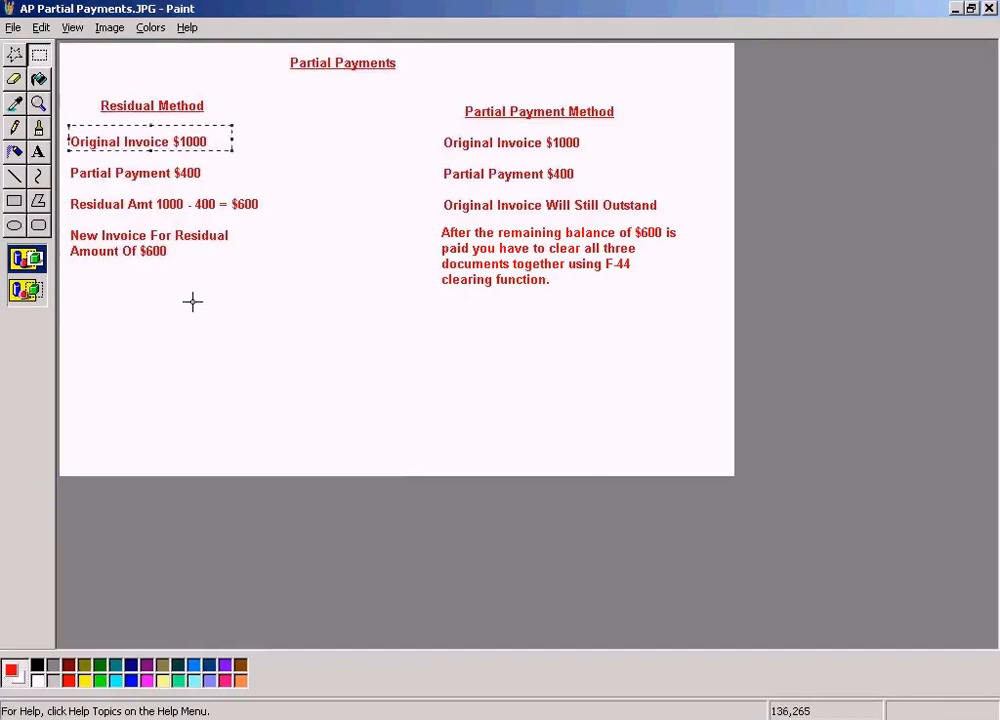
drag(66, 219, 266, 273)
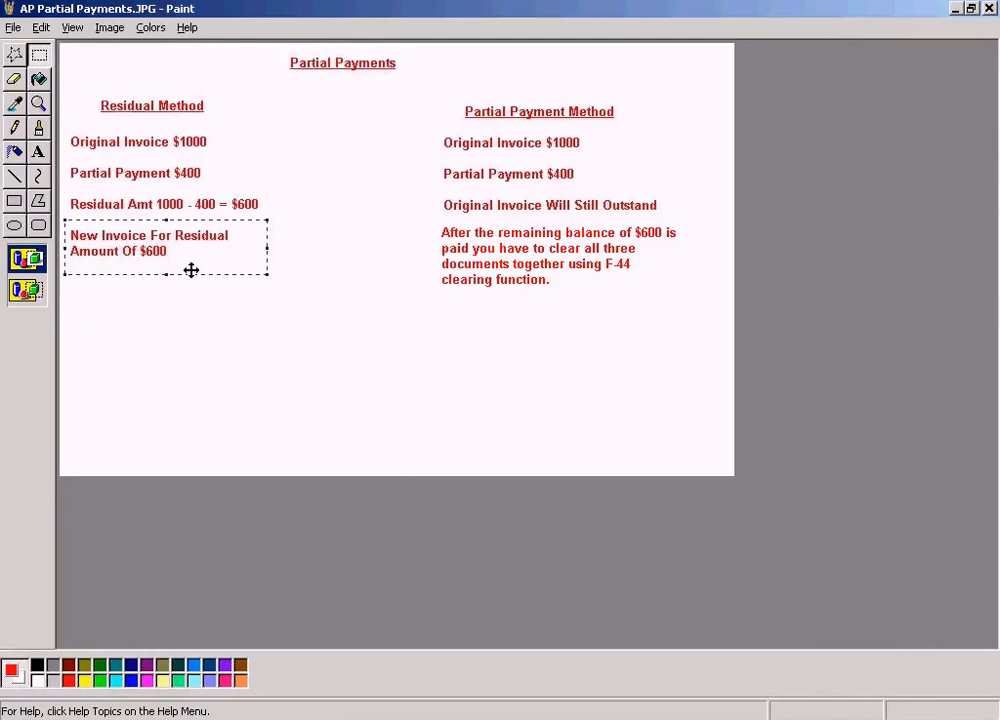
click(183, 313)
drag(67, 223, 272, 286)
click(268, 357)
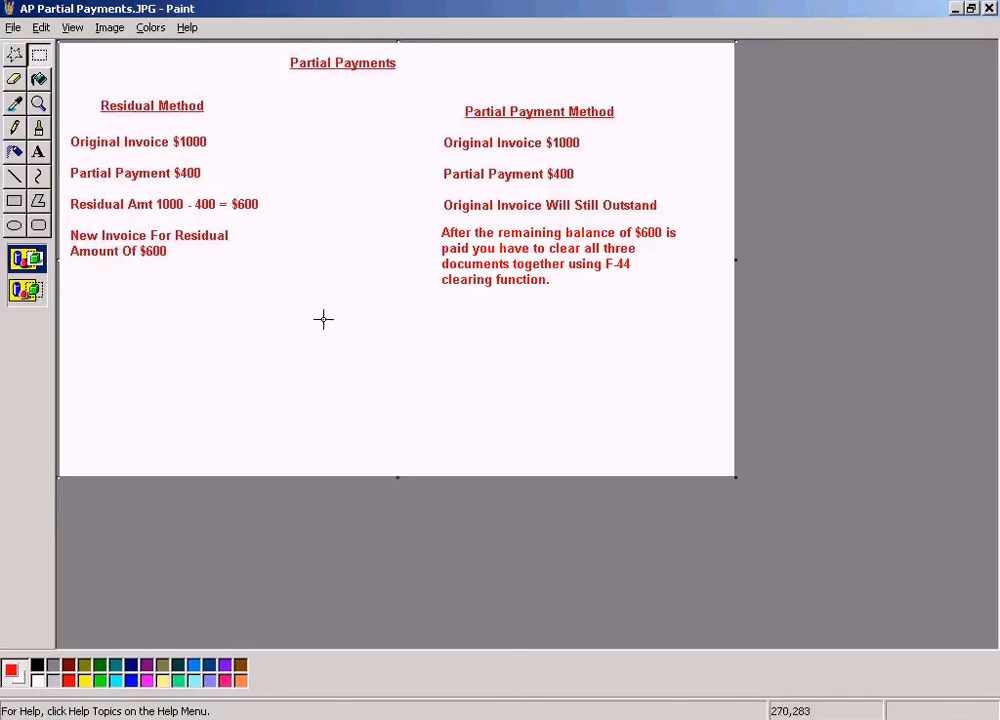
- Compare the Residual Method and Partial Payment Method columns by marking each in turn, and clear the selection
drag(70, 91, 294, 330)
drag(438, 89, 685, 328)
click(673, 402)
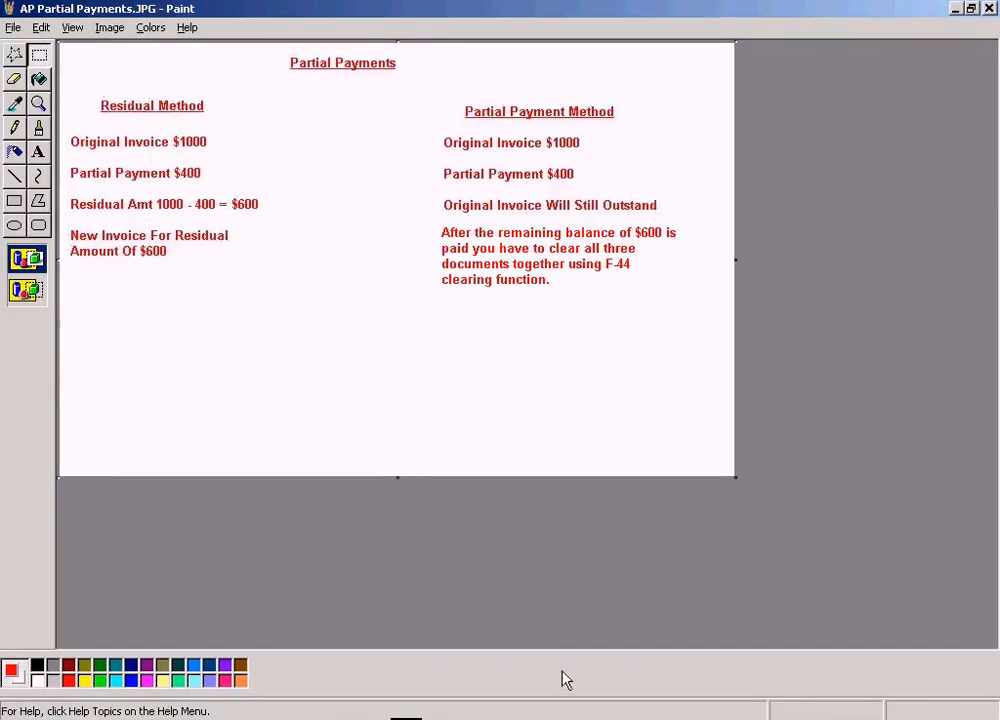